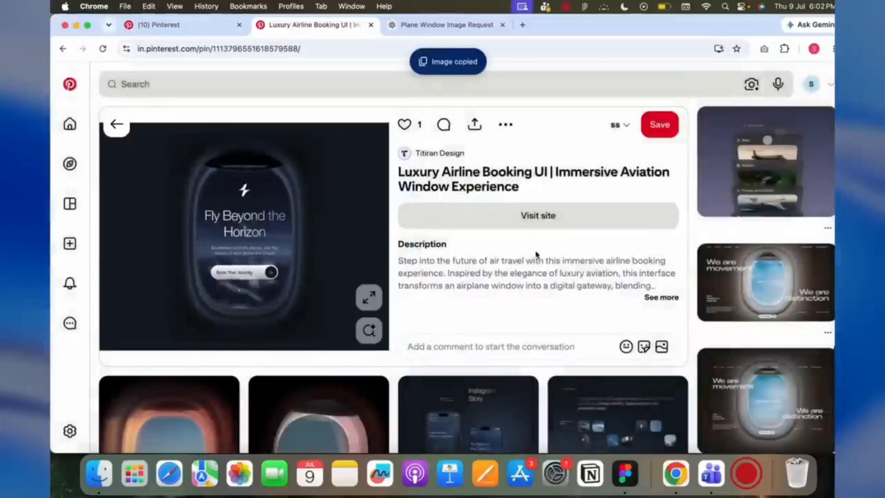
Step: Switch to the ChatGPT conversation and examine the plane window prompts with the original and widened window images enlarged
key("ctrl+Tab")
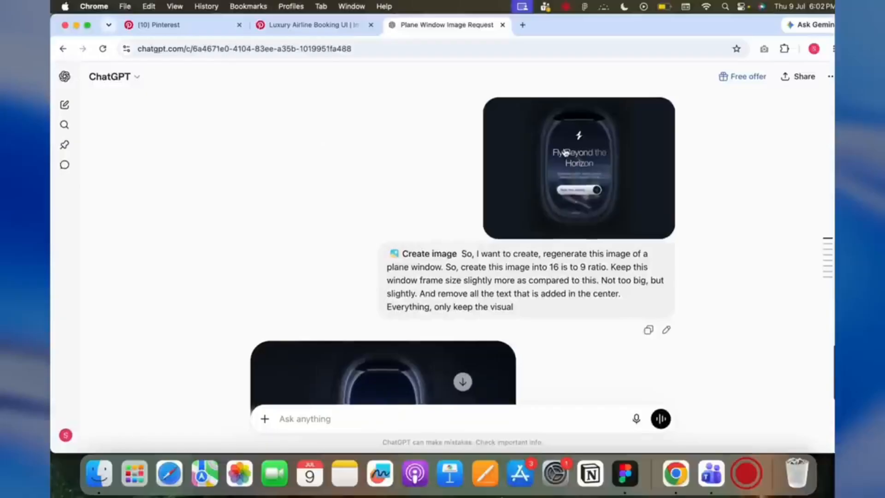
scroll(621, 344, "down", 4)
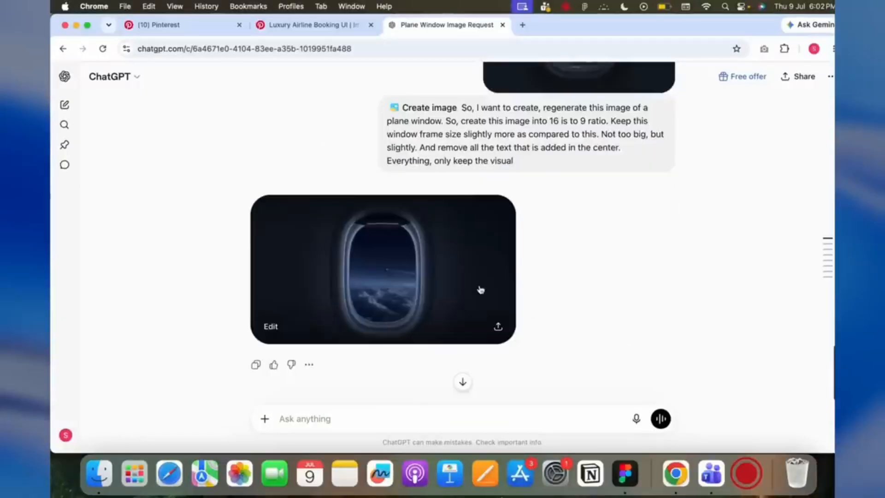
left_click(419, 267)
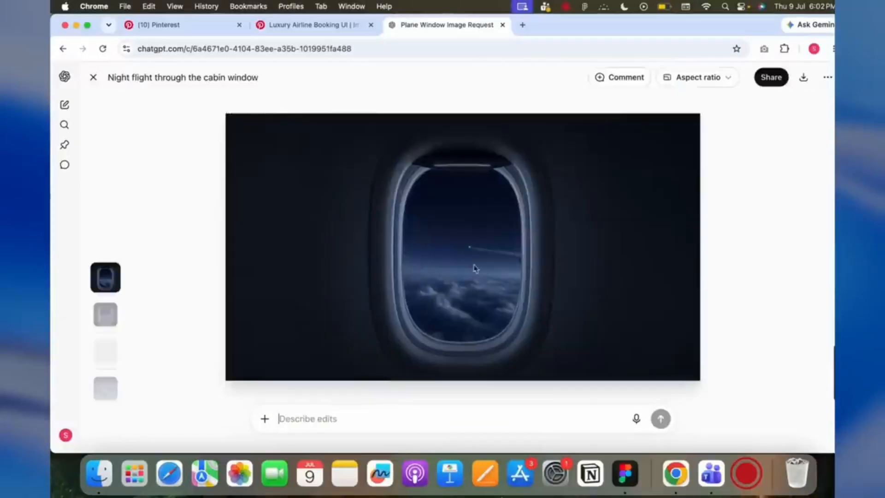
left_click(93, 77)
scroll(549, 253, "down", 3)
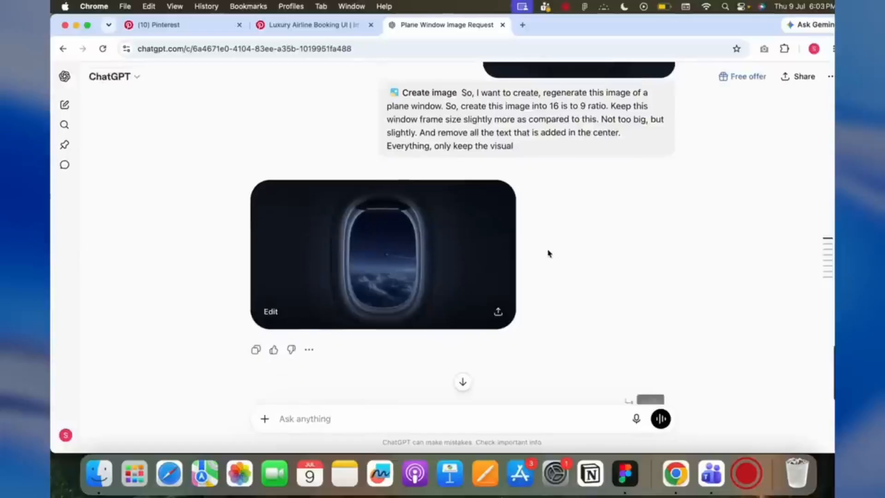
scroll(529, 251, "down", 2)
scroll(599, 297, "down", 2)
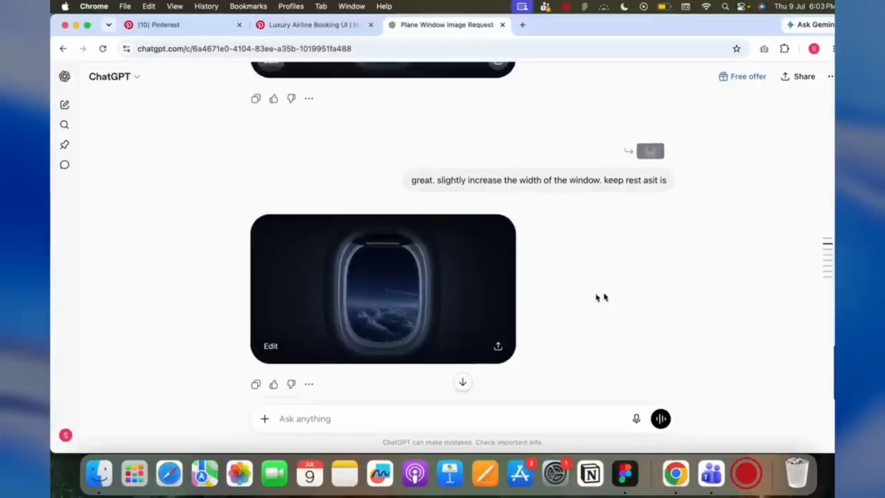
left_click(420, 307)
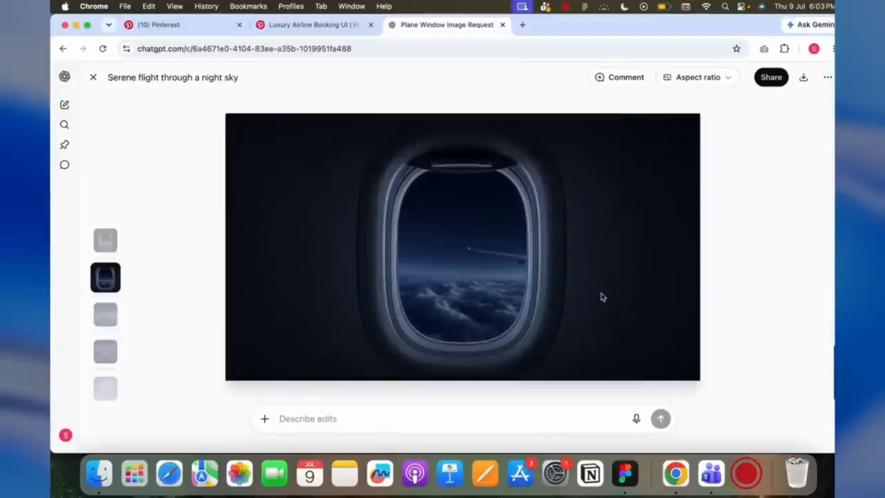
left_click(92, 77)
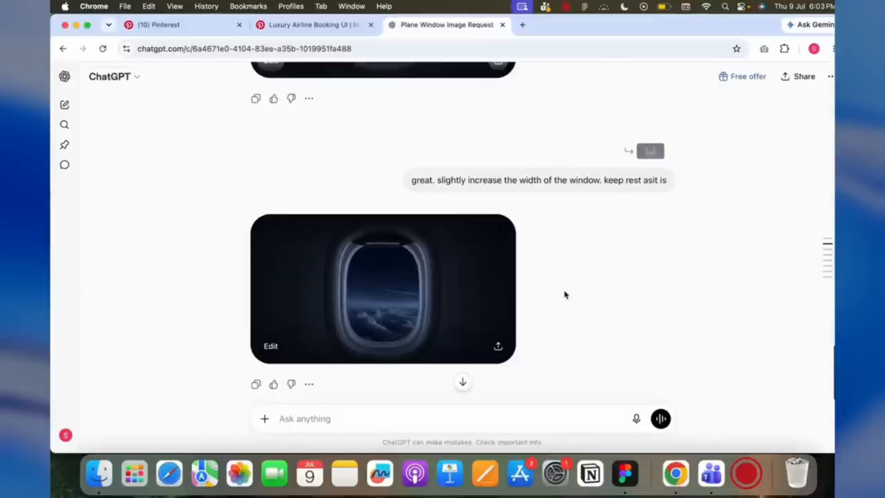
Step: Read the prompt for the Eiffel Tower in the clouds and examine its generated image enlarged
scroll(564, 293, "down", 1)
scroll(565, 294, "down", 4)
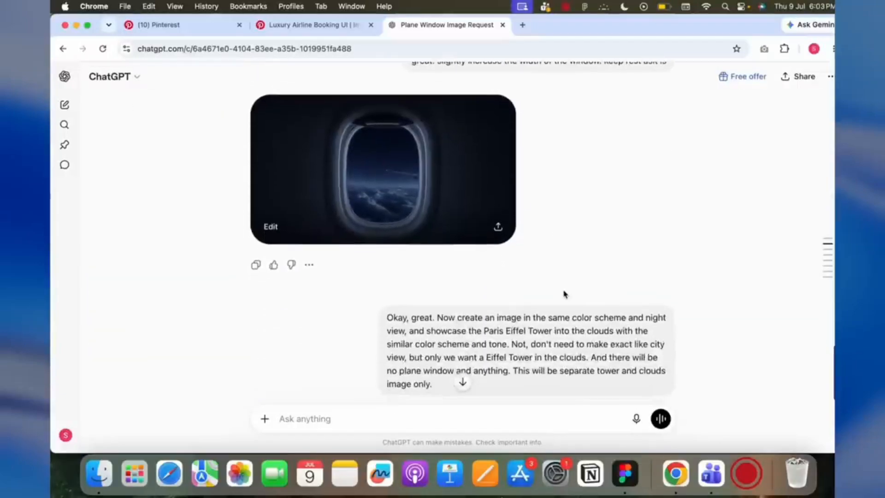
scroll(565, 294, "down", 1)
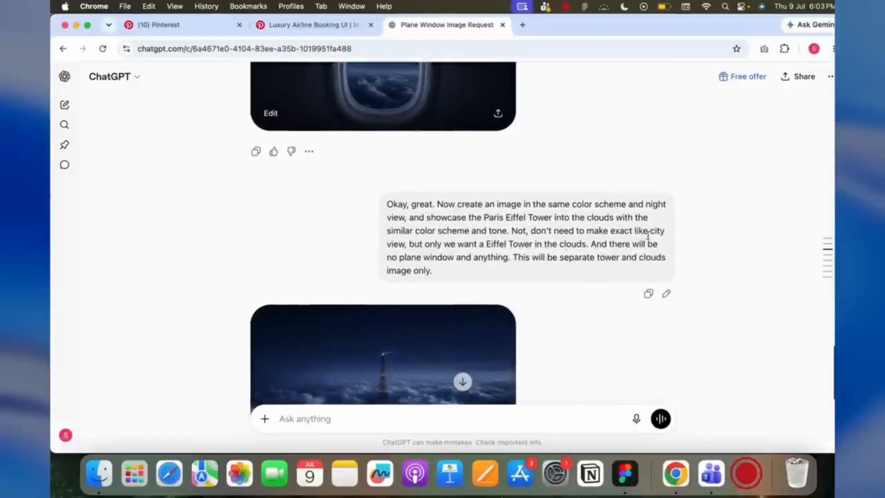
scroll(598, 296, "down", 2)
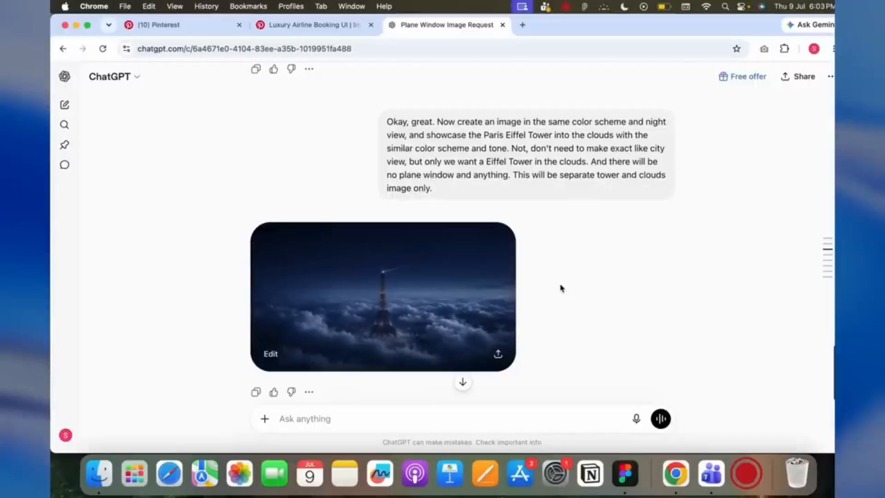
left_click(462, 286)
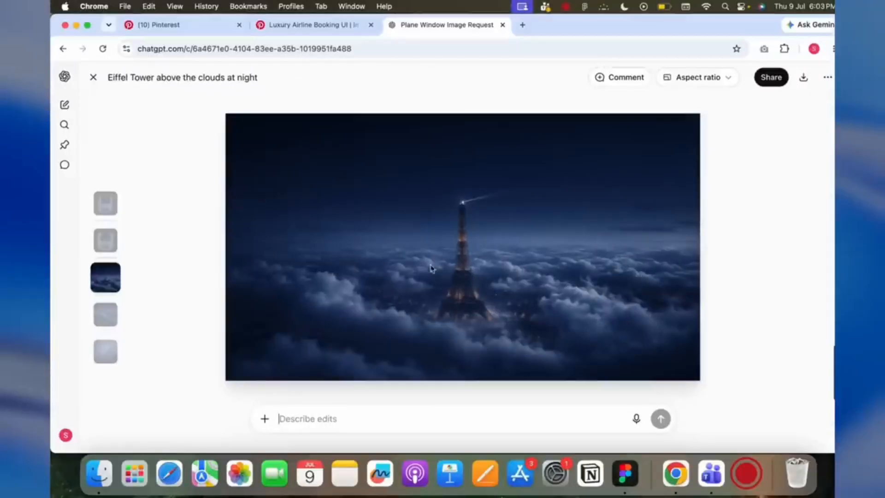
left_click(93, 77)
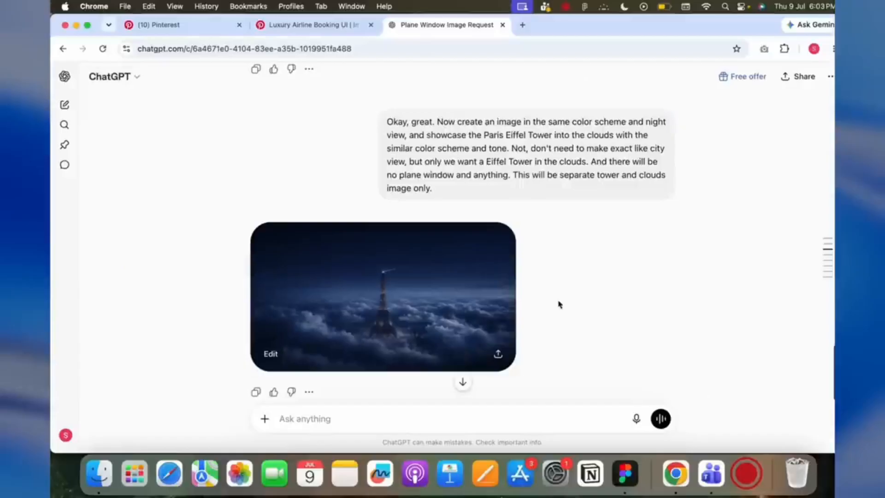
Step: Review the video transition and in-between frame prompts, and examine both generated cloud images enlarged
scroll(560, 304, "down", 10)
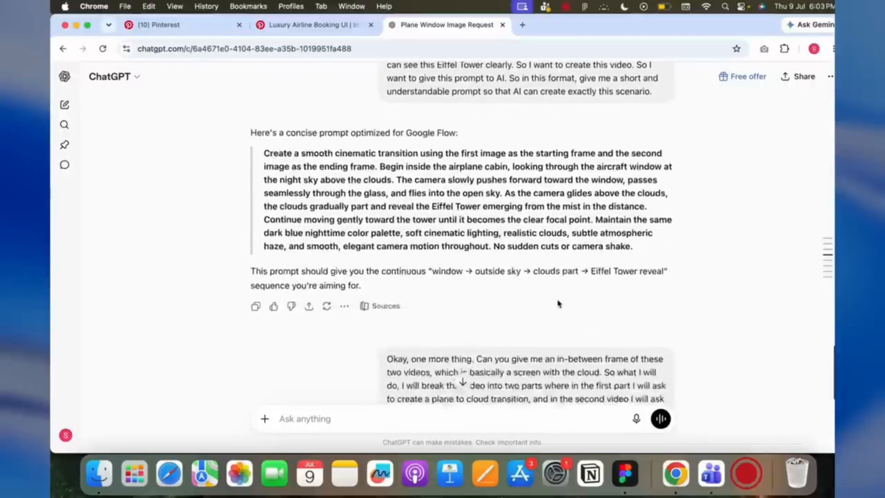
scroll(559, 304, "down", 6)
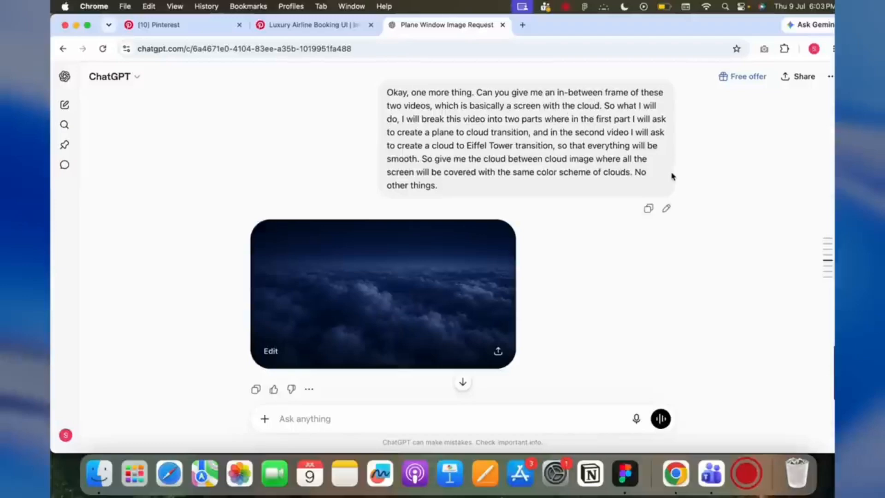
scroll(671, 176, "down", 1)
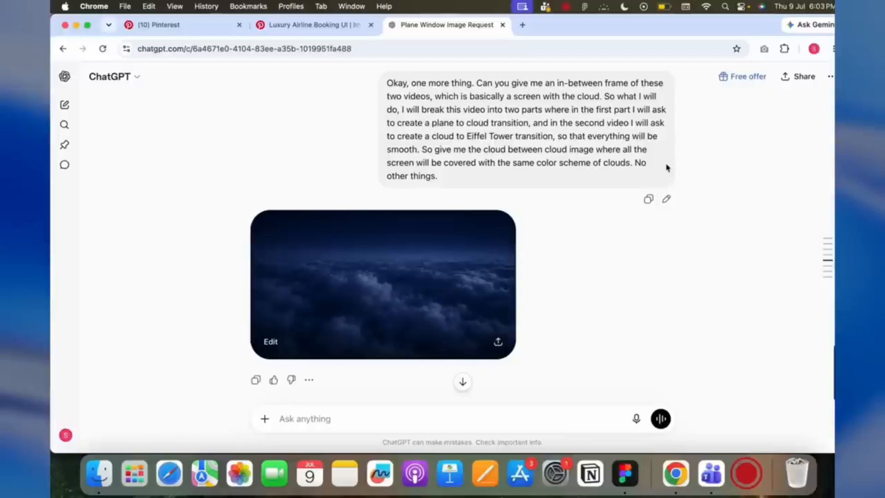
scroll(666, 167, "down", 5)
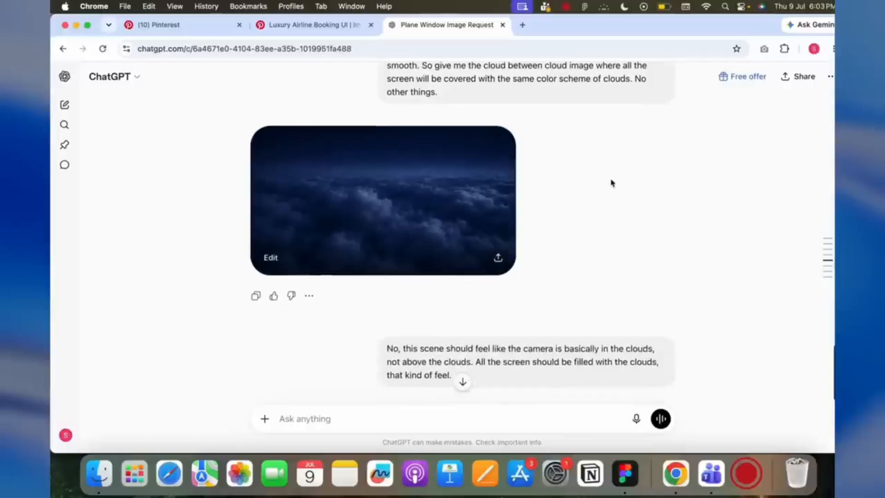
left_click(429, 210)
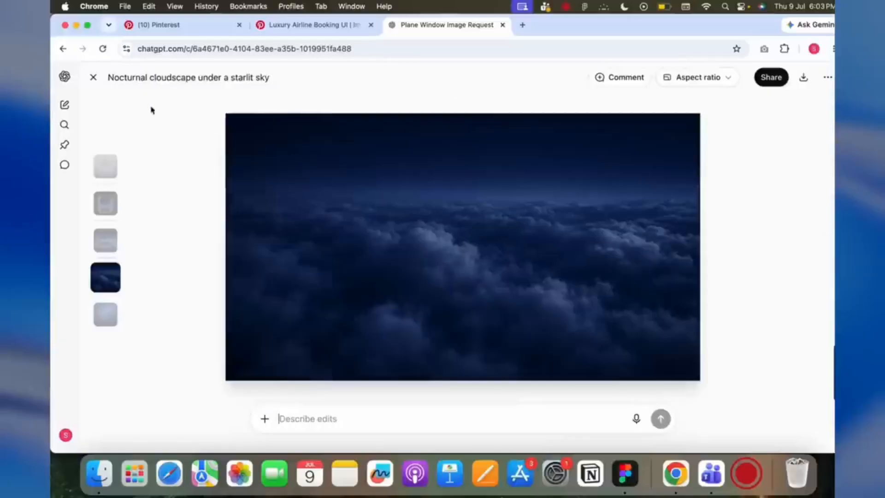
left_click(94, 78)
scroll(535, 208, "down", 8)
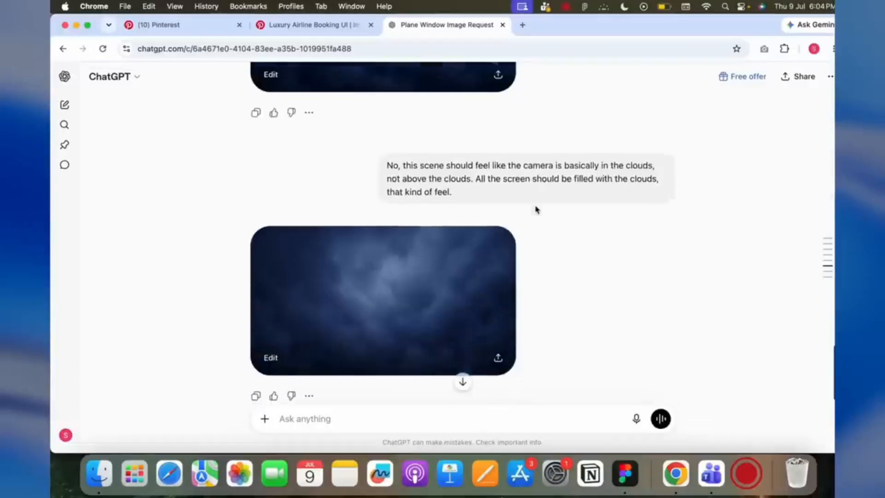
scroll(535, 209, "down", 2)
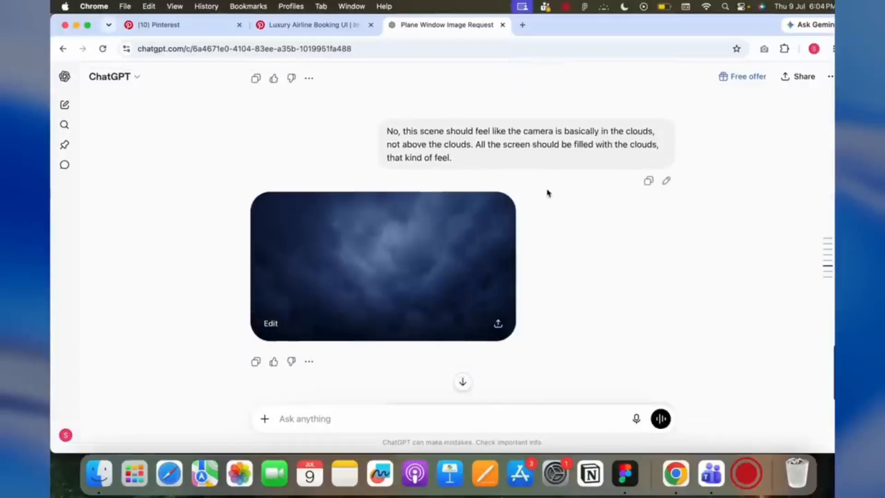
left_click(428, 281)
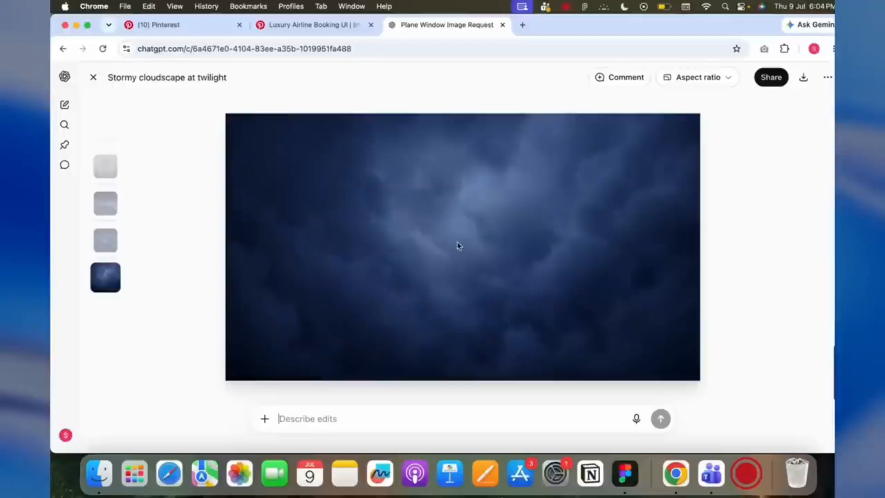
left_click(93, 78)
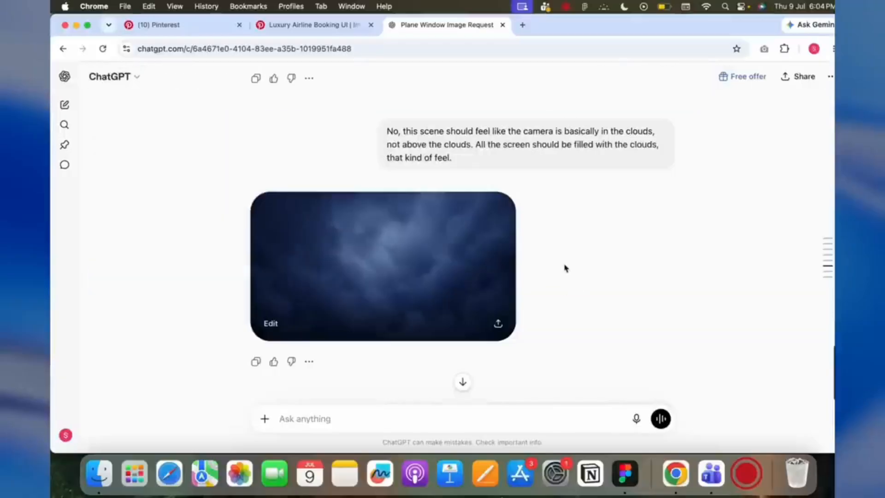
scroll(566, 268, "up", 1)
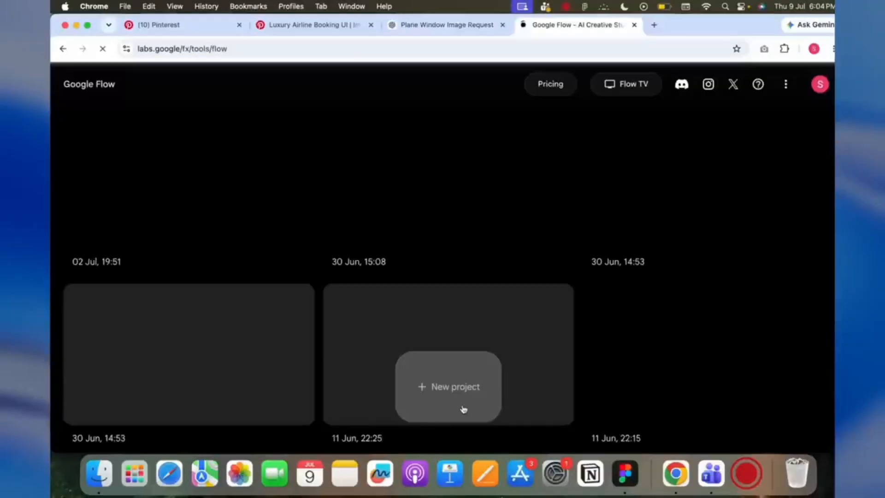
Step: Create a new Google Flow project with Agent mode turned off and check its video generation settings
left_click(461, 400)
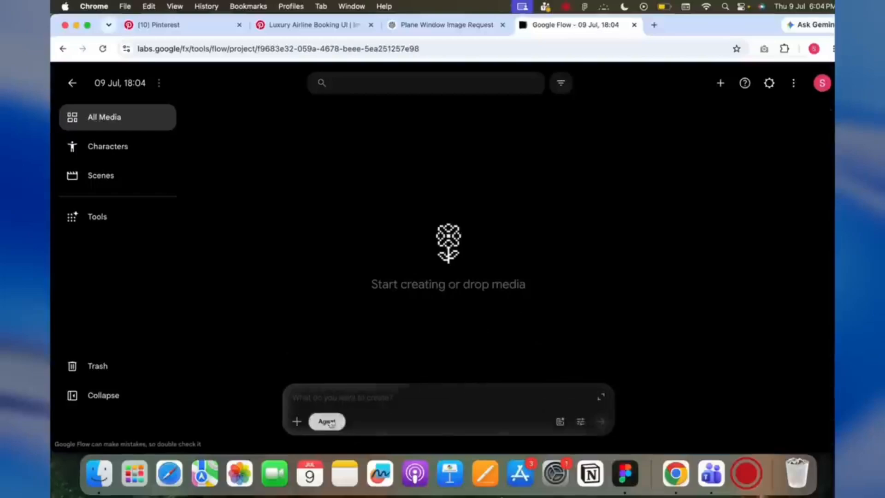
left_click(325, 422)
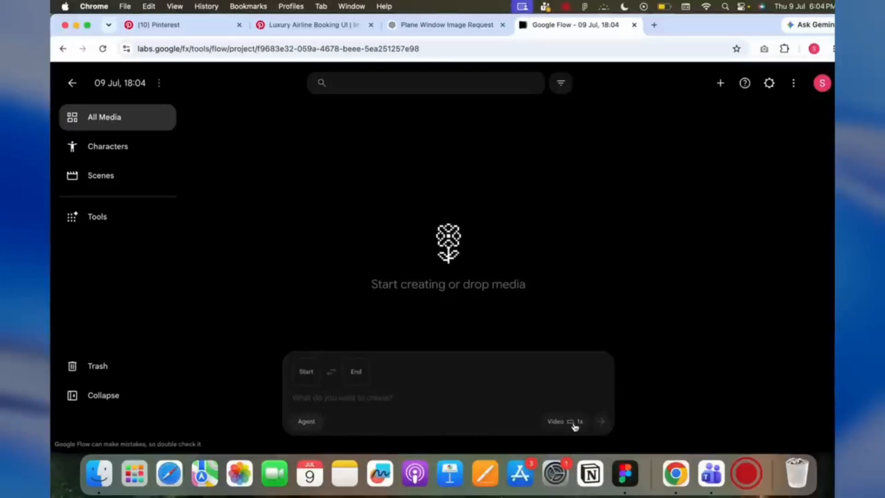
left_click(558, 421)
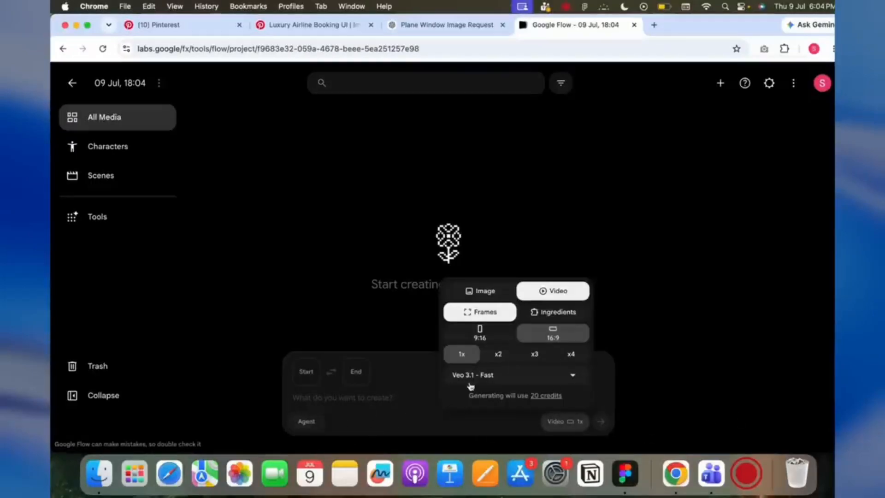
left_click(411, 416)
Step: Set the airplane window image as the video's start frame and the full-screen clouds image as its end frame
left_click(306, 381)
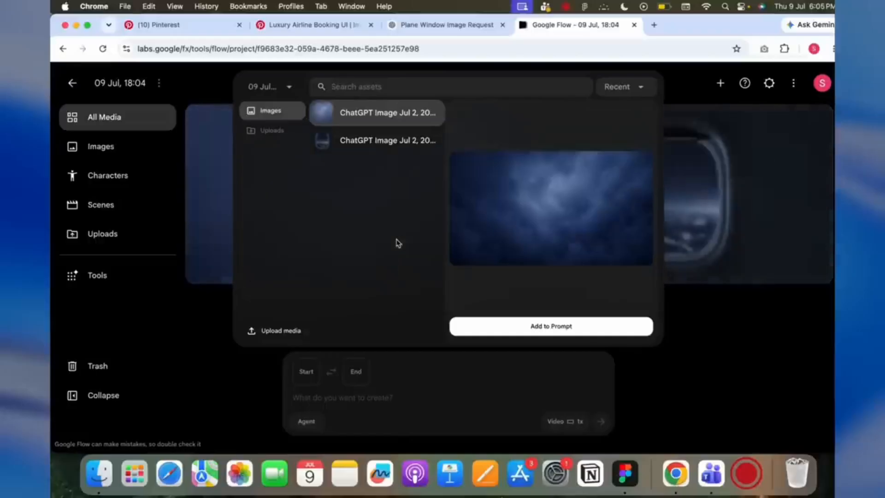
left_click(349, 140)
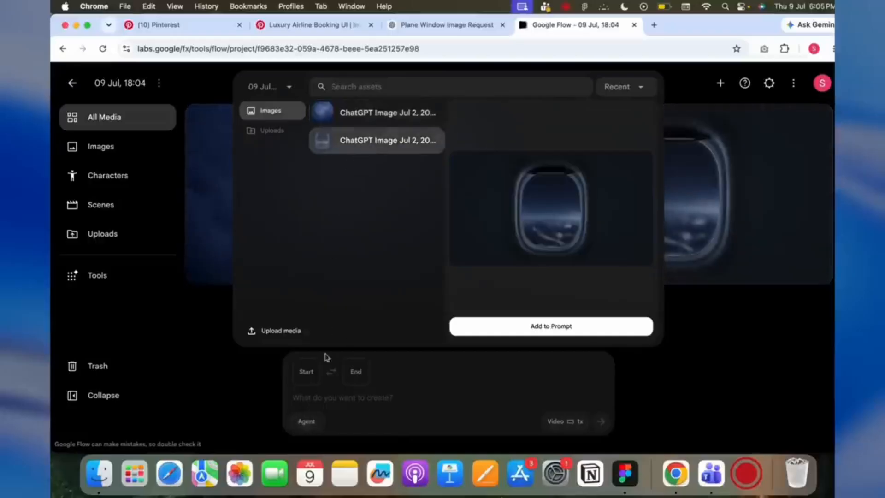
left_click(510, 330)
left_click(359, 377)
double_click(371, 142)
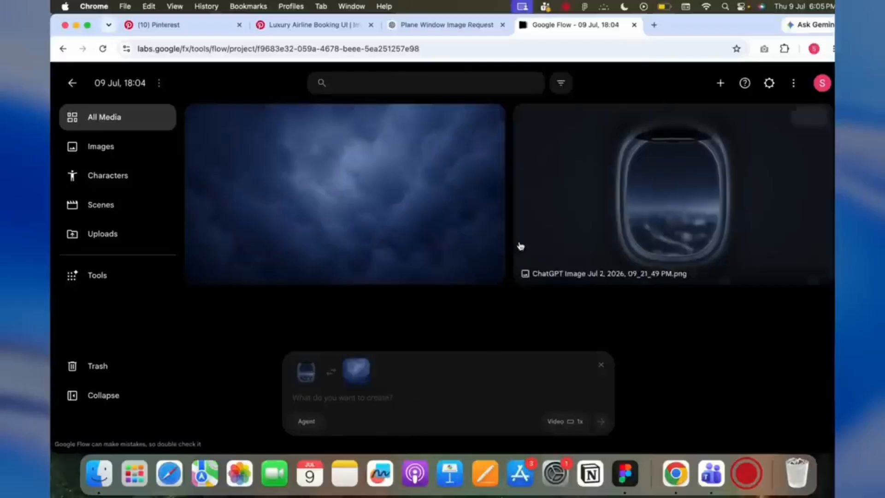
Step: Switch to ChatGPT and copy the full Google Flow prompt written for the first video, the window-to-clouds shot
left_click(454, 25)
scroll(575, 270, "down", 10)
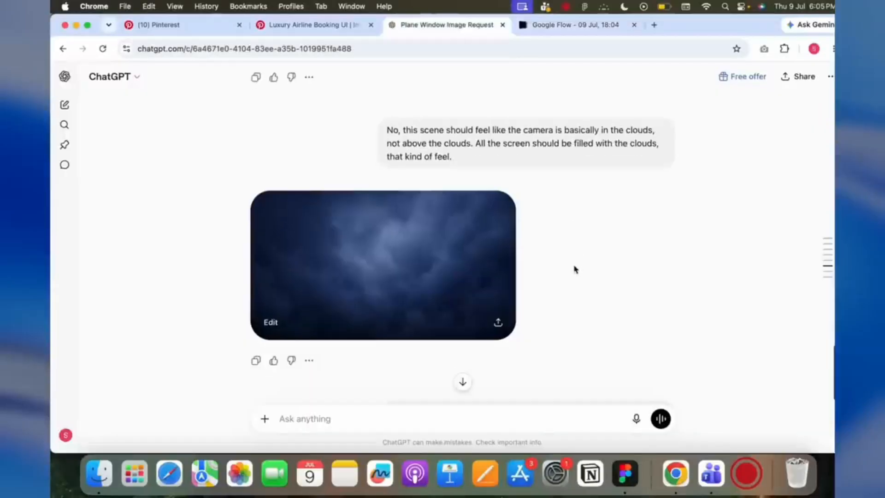
scroll(527, 188, "up", 1)
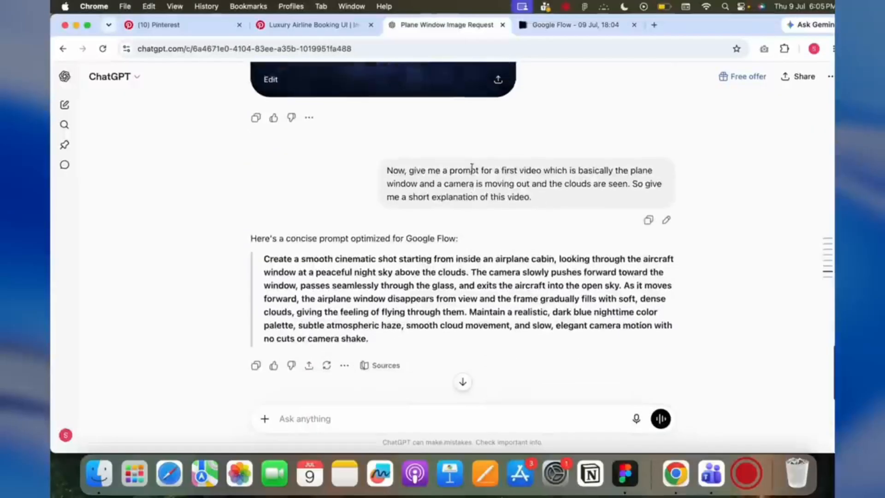
scroll(471, 168, "down", 2)
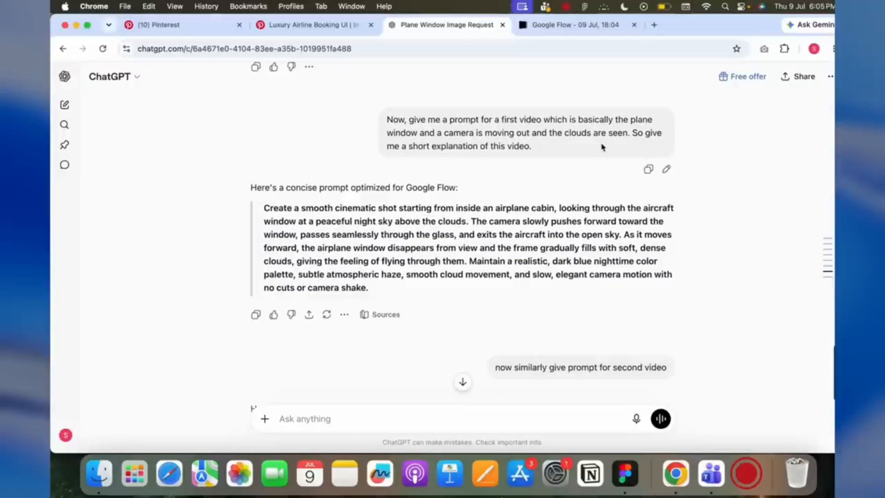
scroll(495, 166, "down", 1)
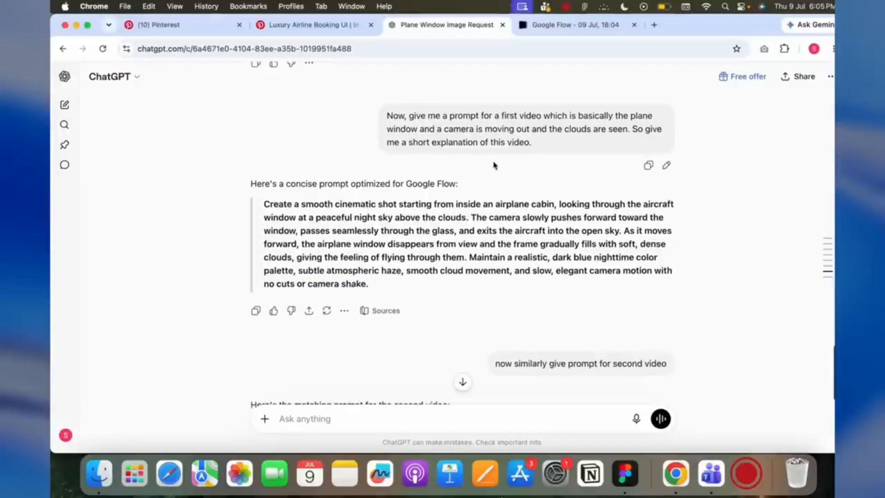
triple_click(470, 247)
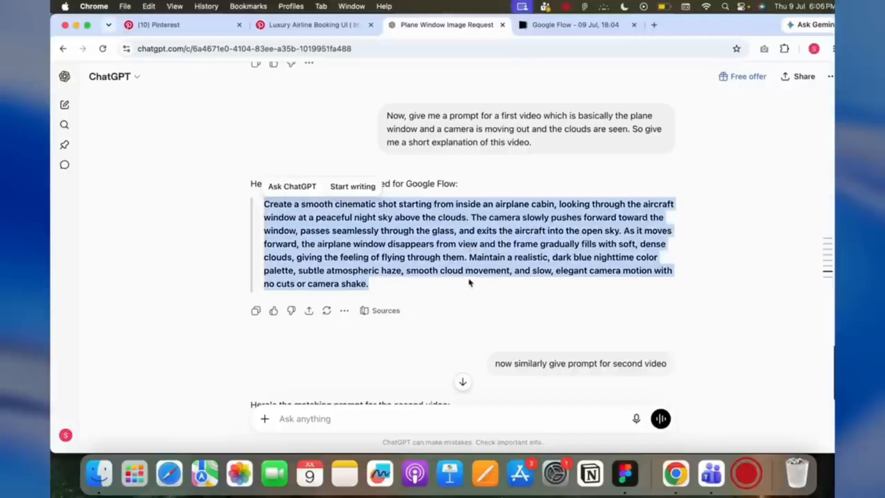
key("super+c")
Step: Return to Google Flow and paste the copied window-to-clouds prompt as the video description
left_click(546, 27)
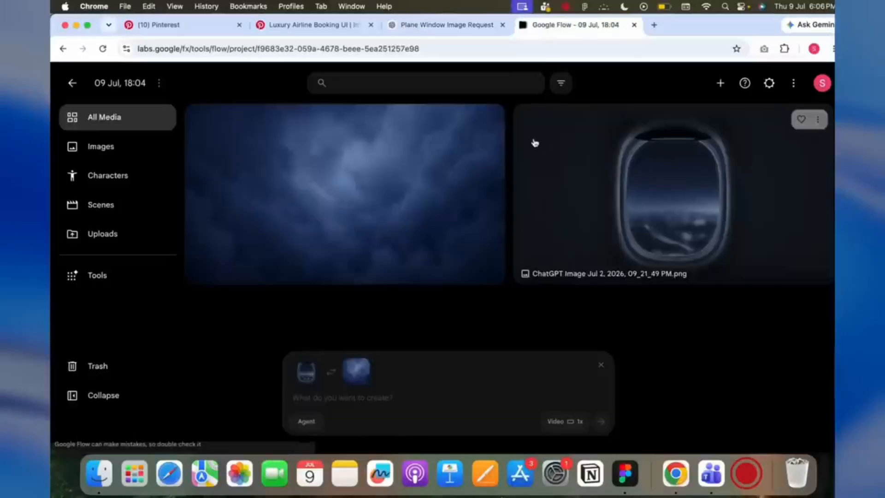
left_click(330, 394)
key("super+v")
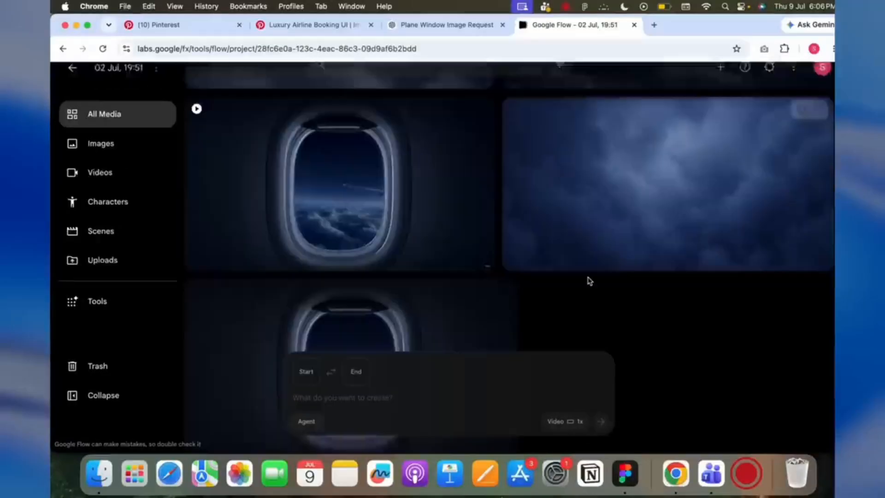
Step: Review the generated airplane-window-to-clouds video by playing it in the editor, and return to the project's media
scroll(589, 279, "down", 1)
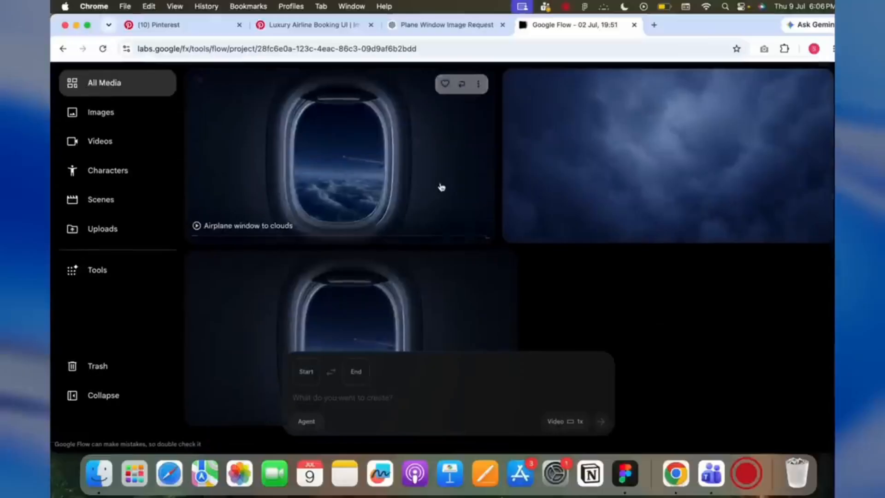
mouse_move(233, 227)
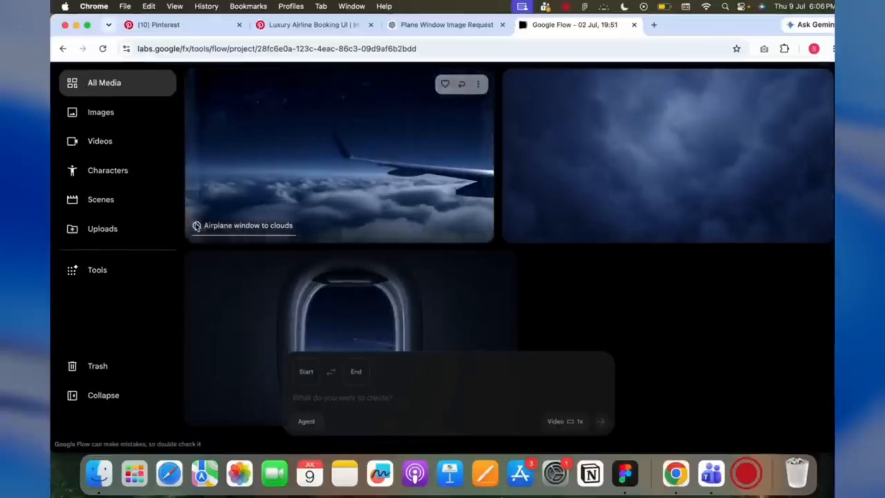
mouse_move(197, 226)
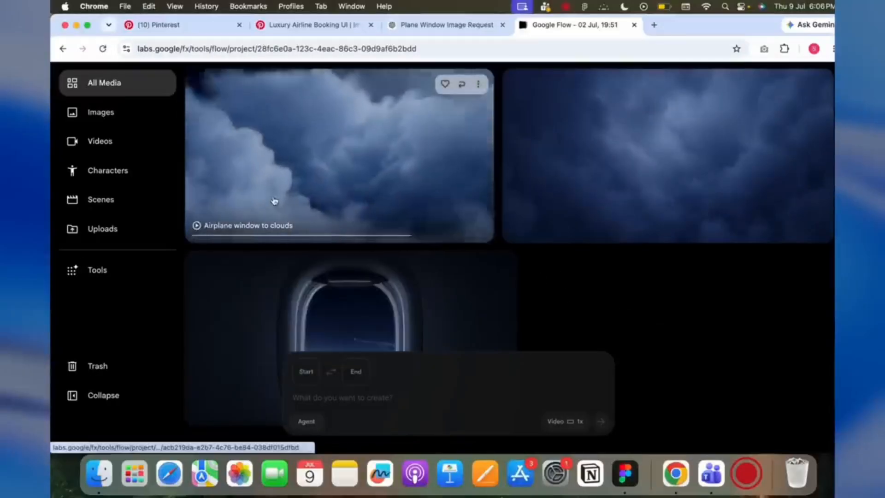
left_click(274, 200)
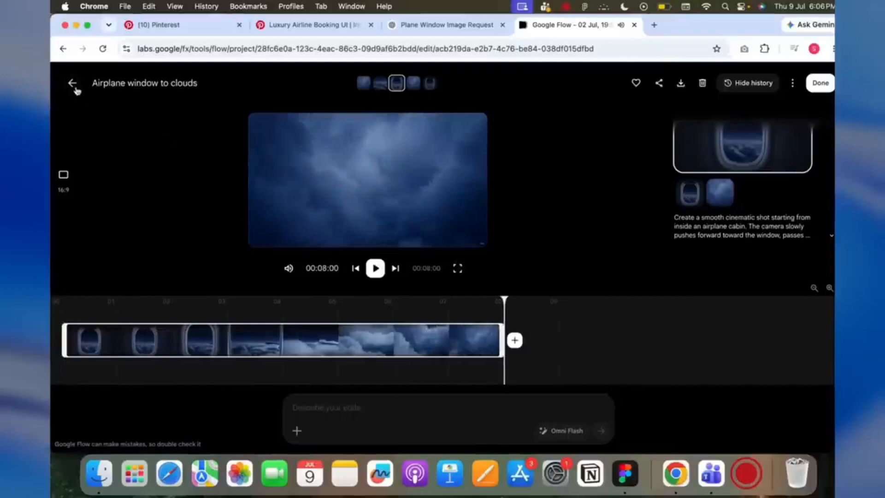
left_click(72, 84)
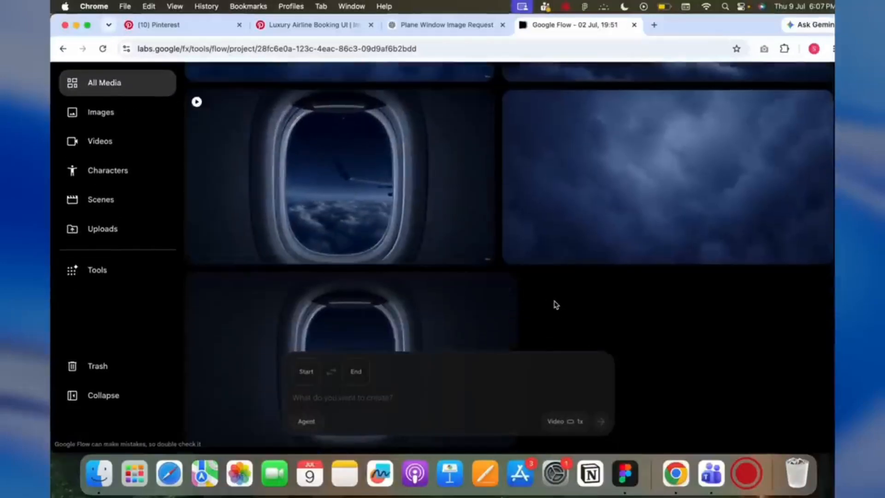
Step: Set the clouds image Frame 2147238785.jpg as the start frame and the Eiffel Tower image Frame 2147238784.jpg as the end frame
scroll(556, 304, "down", 1)
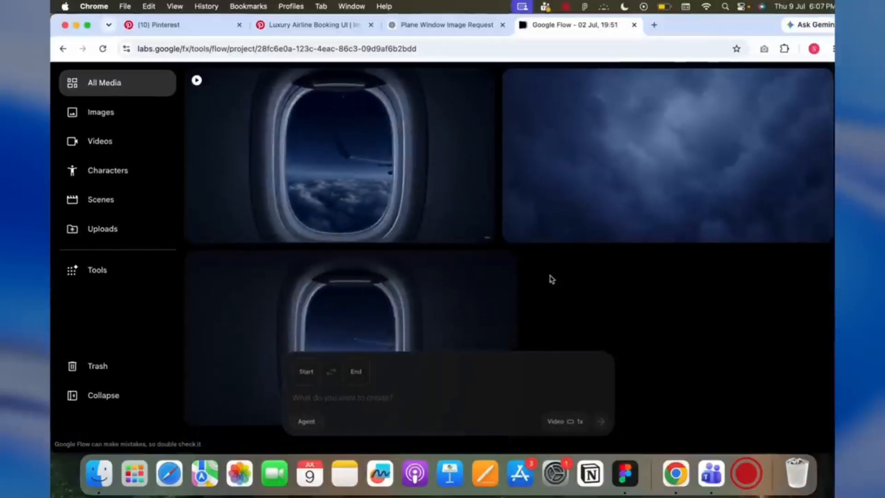
left_click(312, 383)
key("Down")
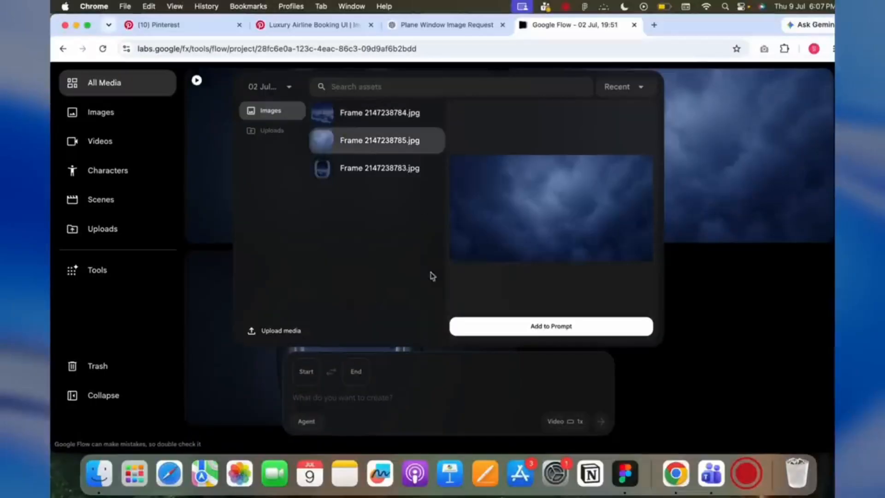
key("Return")
left_click(357, 373)
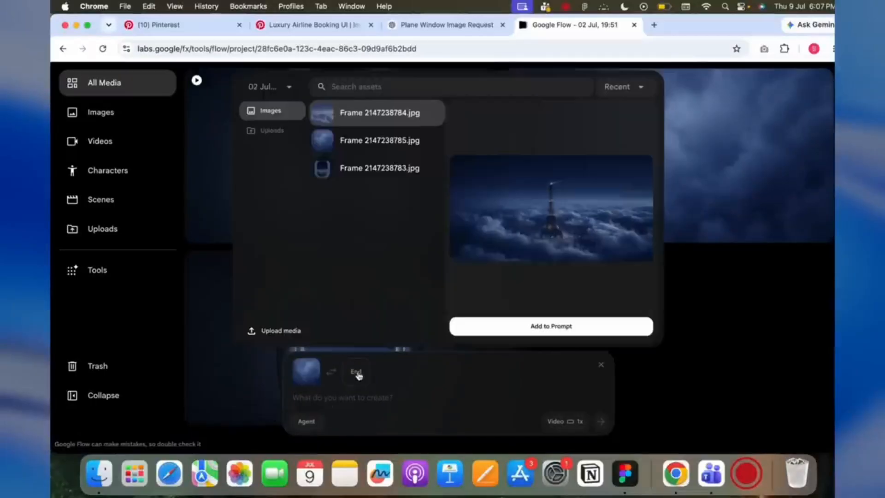
left_click(358, 124)
Step: Switch to ChatGPT and copy the full prompt written for the second video, the clouds-to-Eiffel-Tower shot
left_click(446, 25)
triple_click(452, 296)
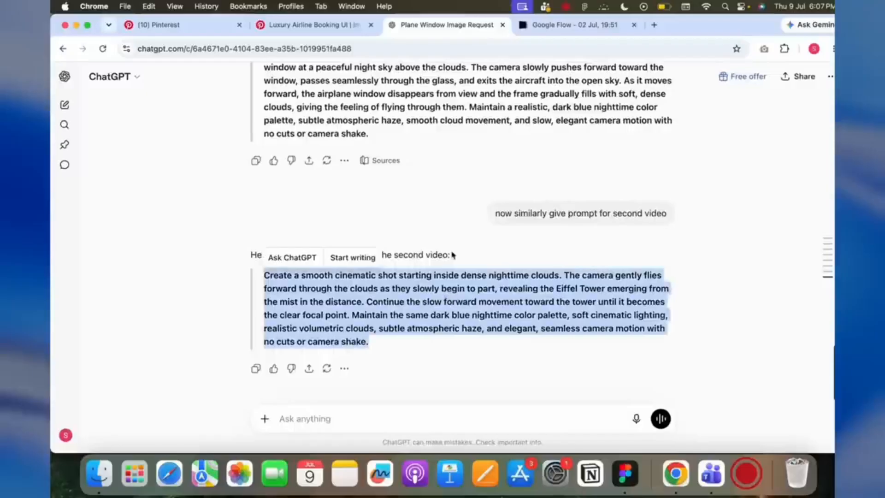
left_click(464, 225)
scroll(464, 225, "up", 1)
Step: Return to Google Flow, paste the copied clouds-to-Eiffel-Tower prompt as the video description, and generate the video
left_click(571, 25)
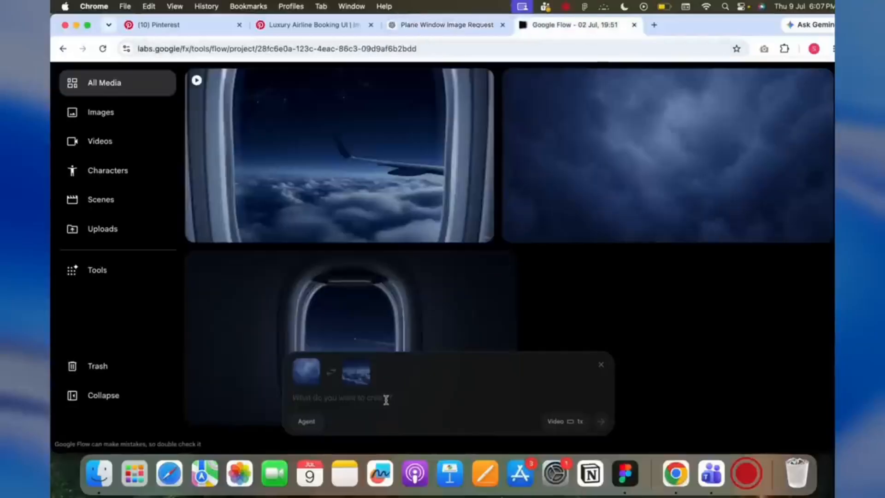
left_click(387, 399)
key("super+v")
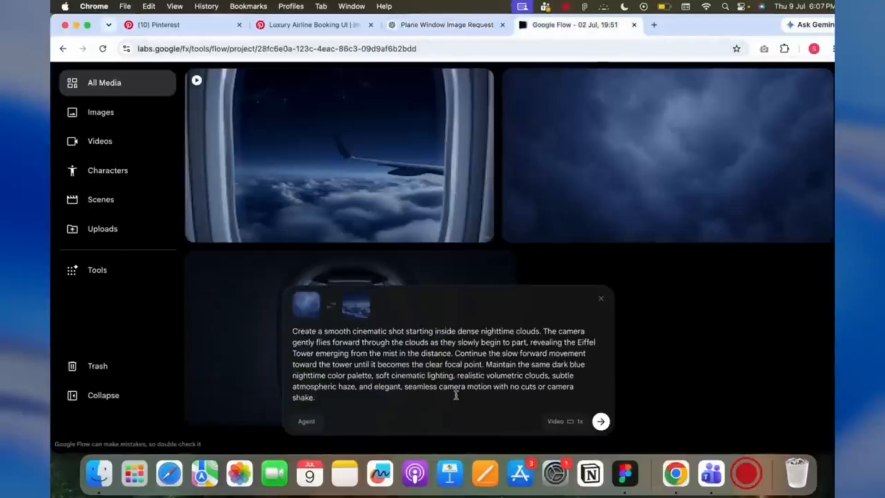
left_click(600, 422)
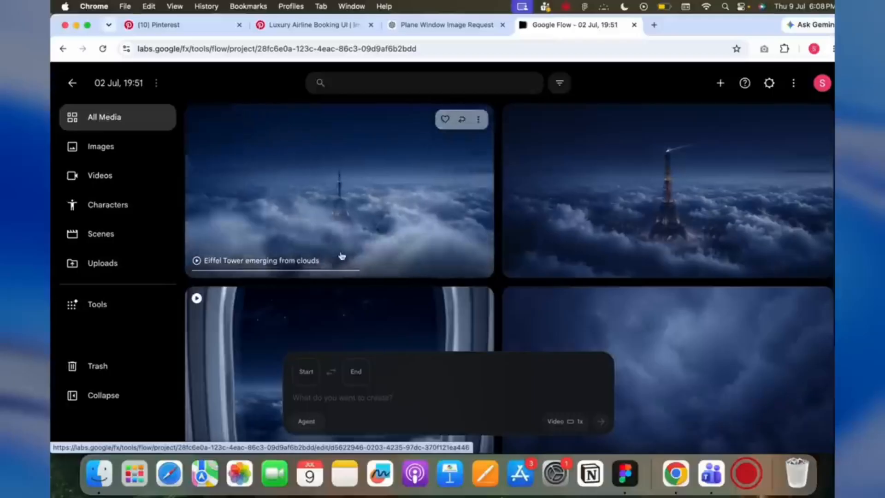
Step: Download the Eiffel Tower and airplane window videos in their original 720p size
left_click(479, 119)
mouse_move(481, 197)
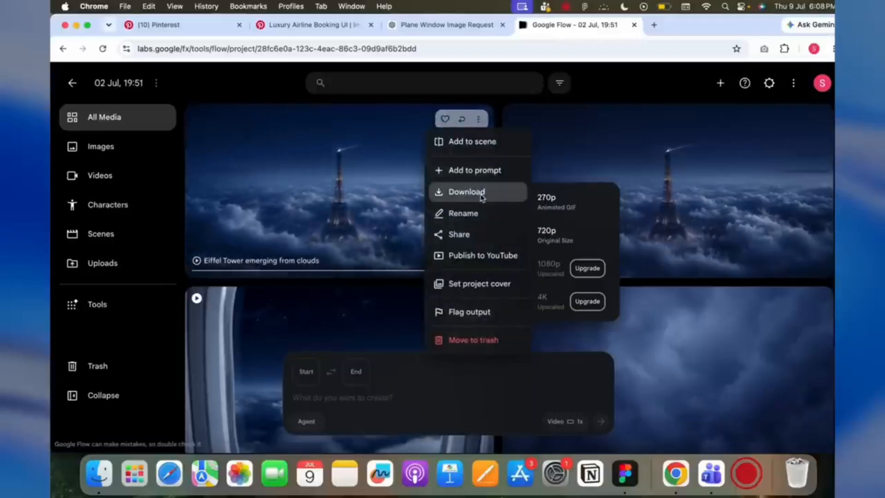
left_click(571, 232)
scroll(460, 221, "down", 4)
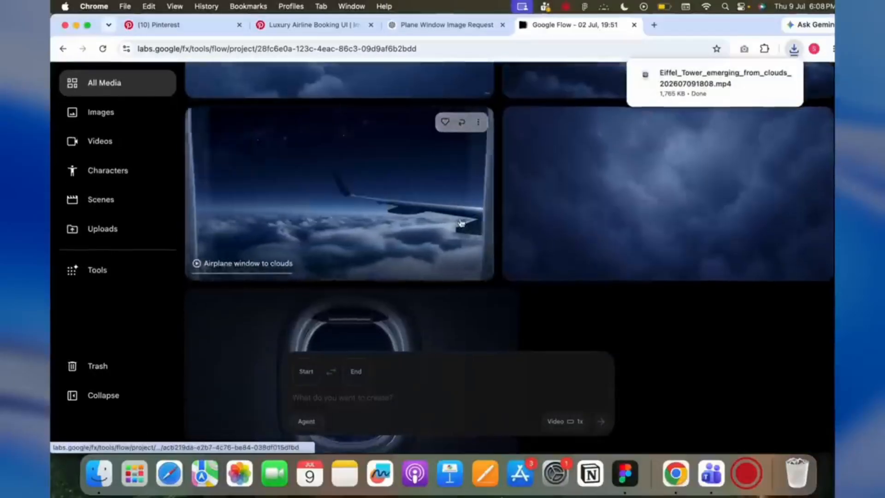
left_click(479, 122)
mouse_move(458, 196)
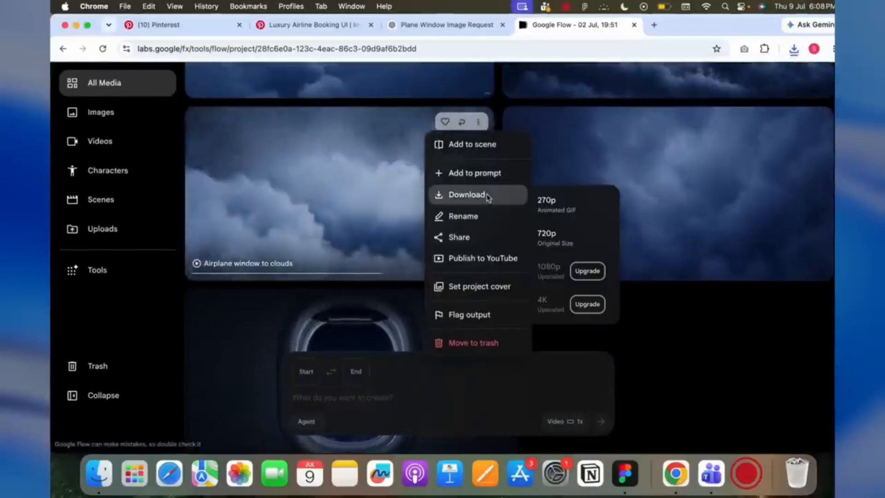
left_click(562, 247)
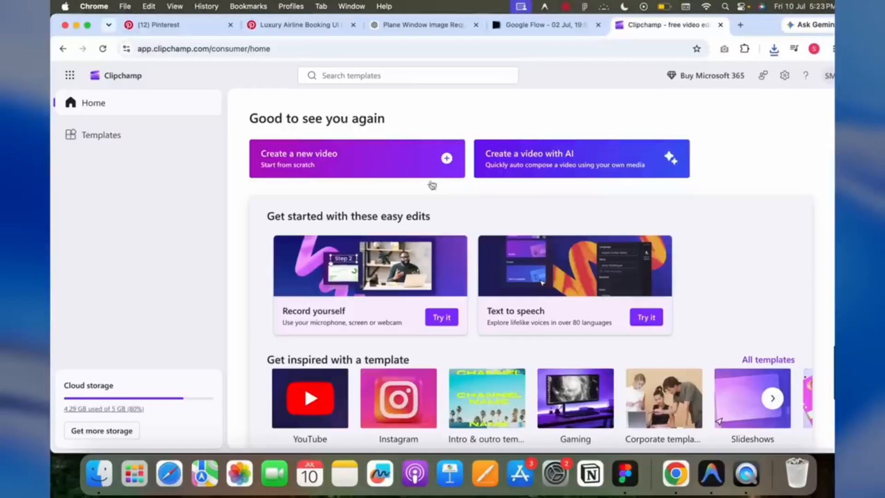
Step: In a new Clipchamp video, import the two downloaded clips and place the airplane window clip before the Eiffel Tower clip on the timeline
left_click(420, 176)
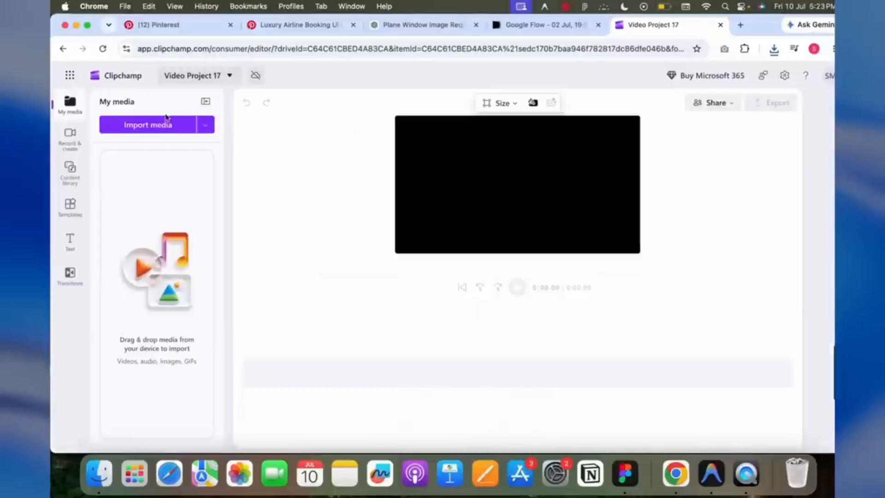
left_click(158, 124)
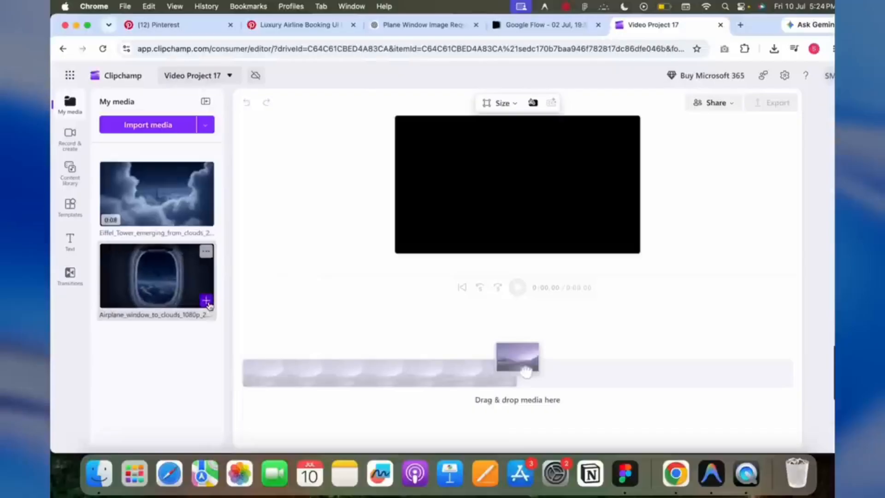
left_click(204, 300)
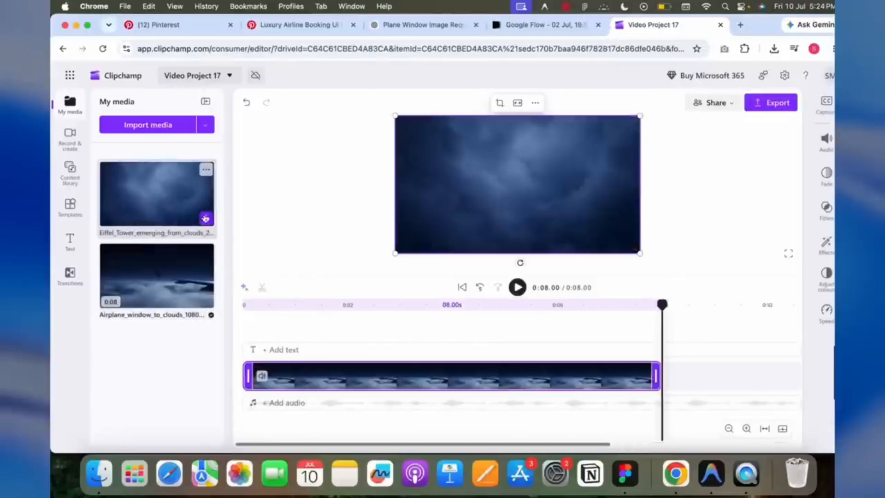
left_click(204, 219)
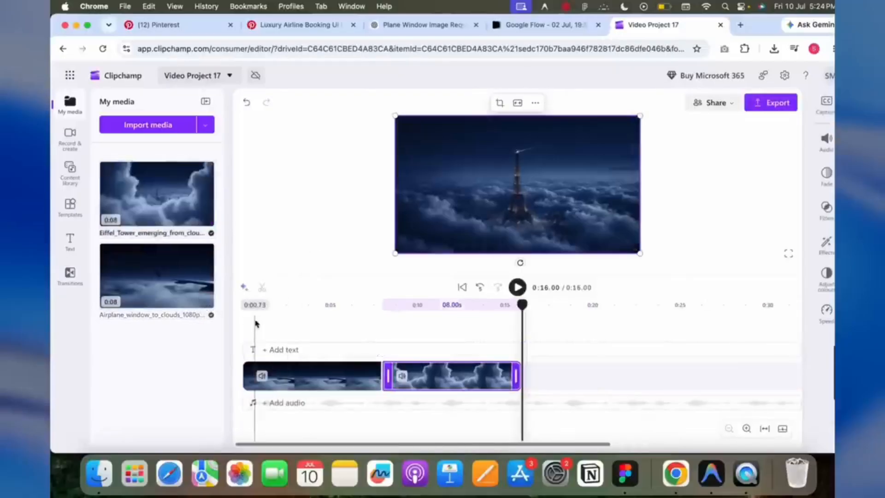
Step: Set the speed of both timeline clips to 1.3 and remove the gap left between them
left_click(242, 306)
left_click(349, 380)
left_click(352, 379)
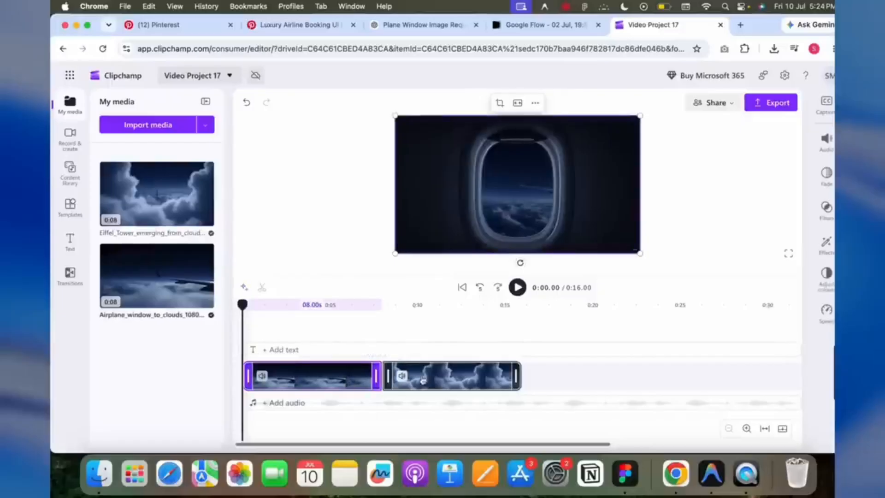
left_click(425, 380, "shift")
left_click(822, 320)
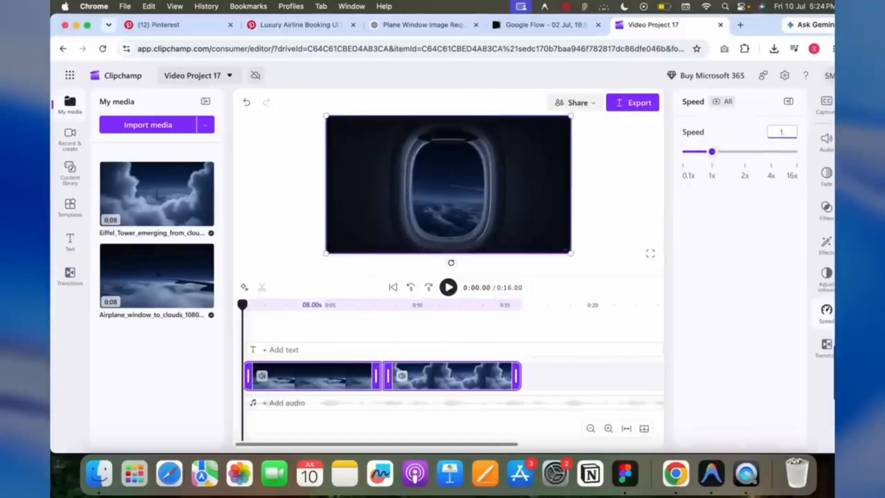
type(".3")
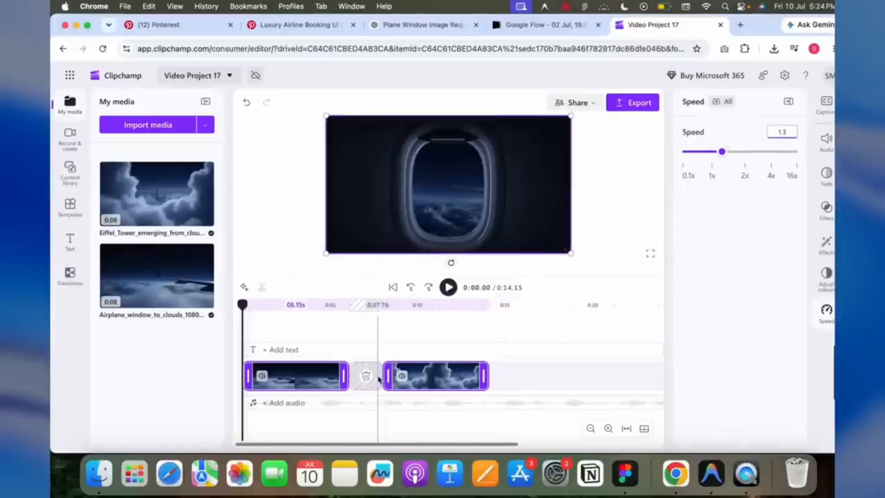
left_click(365, 376)
left_click(448, 346)
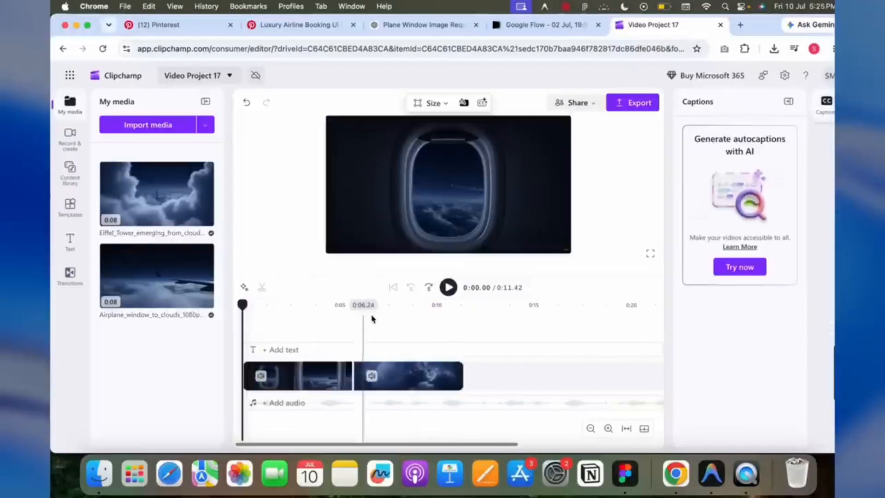
Step: Add a Cross fade transition between the two clips and mute the audio of both
left_click(344, 376)
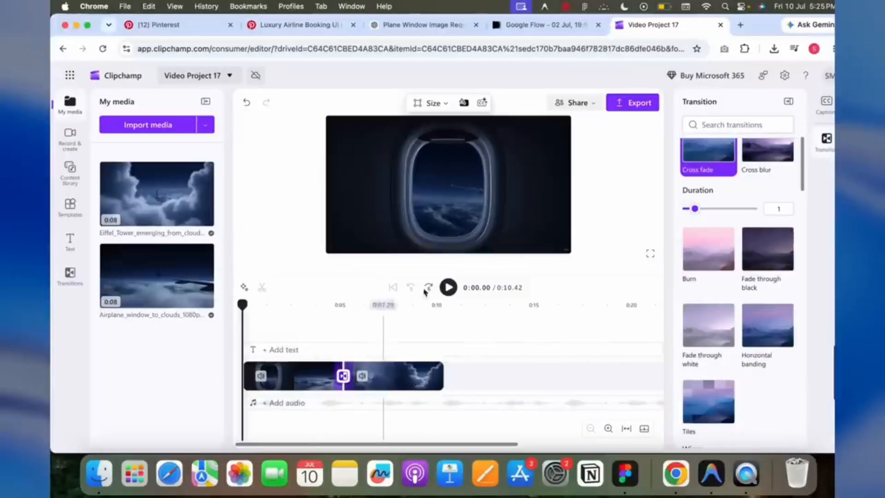
left_click(448, 287)
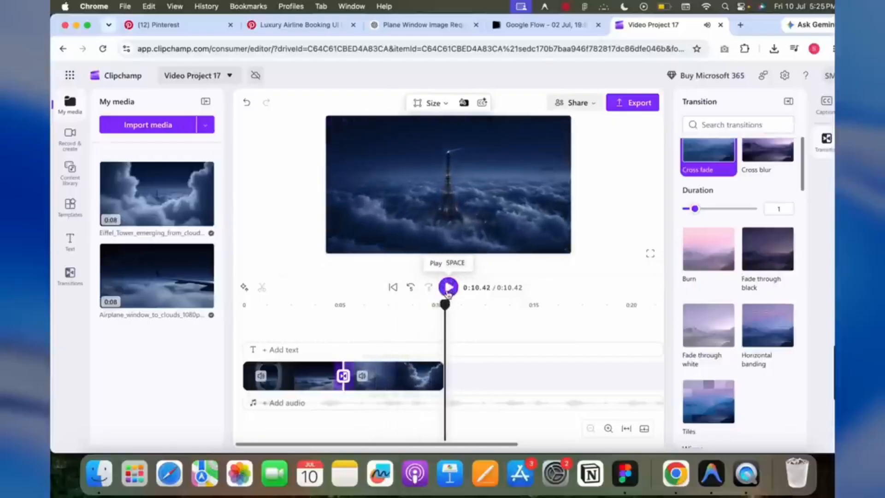
left_click(267, 376)
left_click(385, 370)
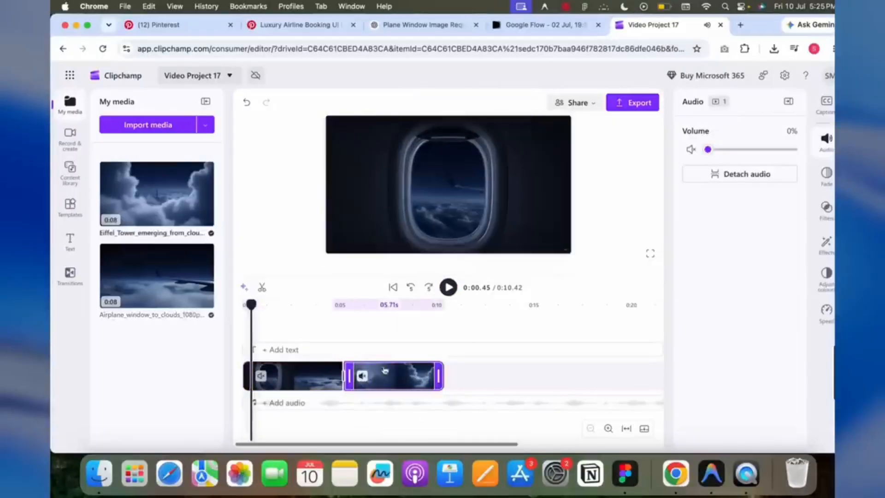
Step: Try to enlarge both clips together slightly beyond the edges of the video frame
left_click(319, 376)
left_click(376, 377, "shift")
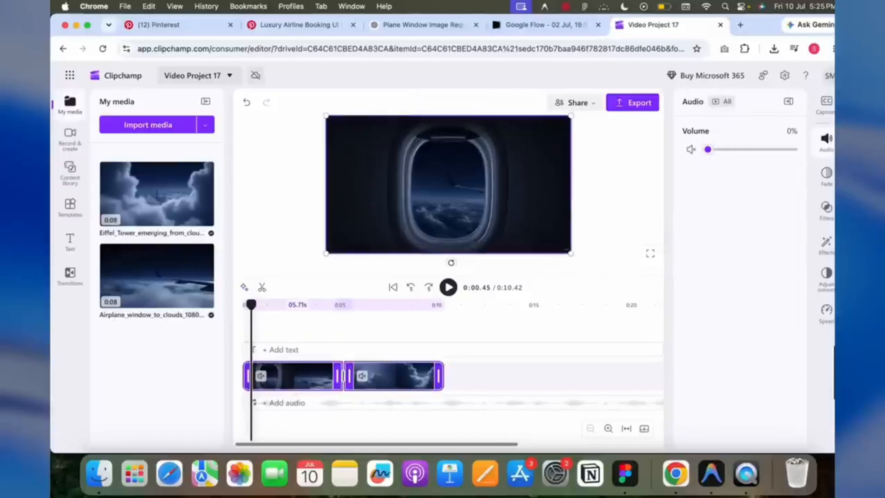
left_click_drag(570, 252, 585, 265)
left_click(634, 200)
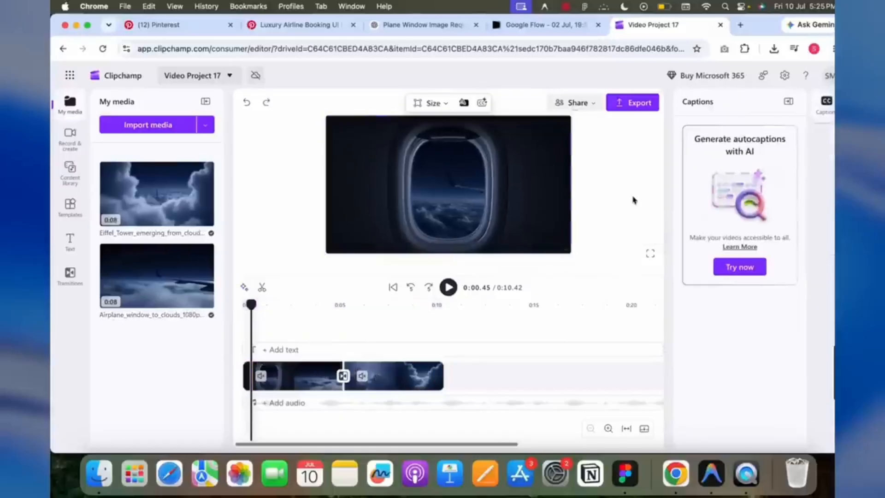
left_click(553, 230)
left_click(605, 241)
Step: Export the video in 1080p quality under the file name Plane window and save it to the computer
left_click(641, 109)
type("Plan")
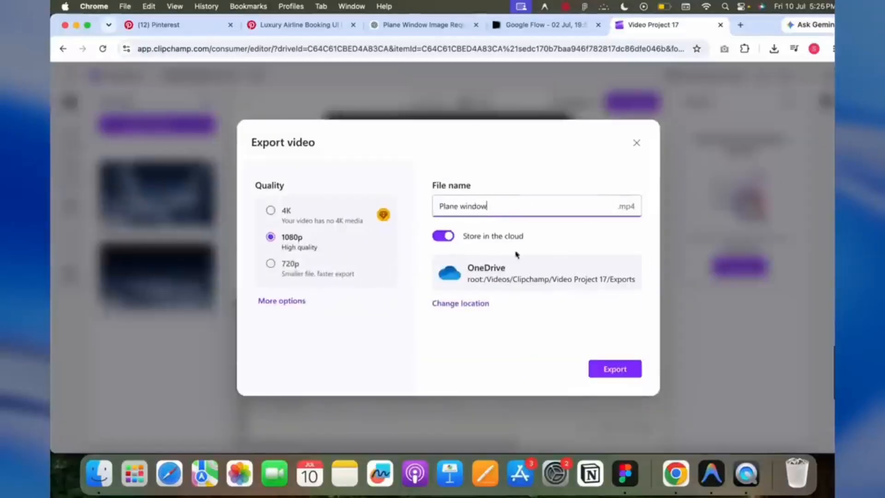
type("e window")
key("Return")
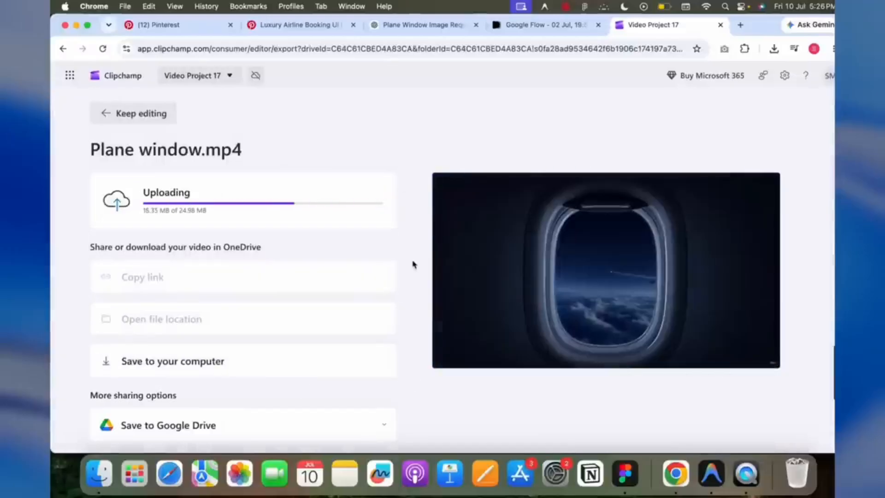
left_click(287, 362)
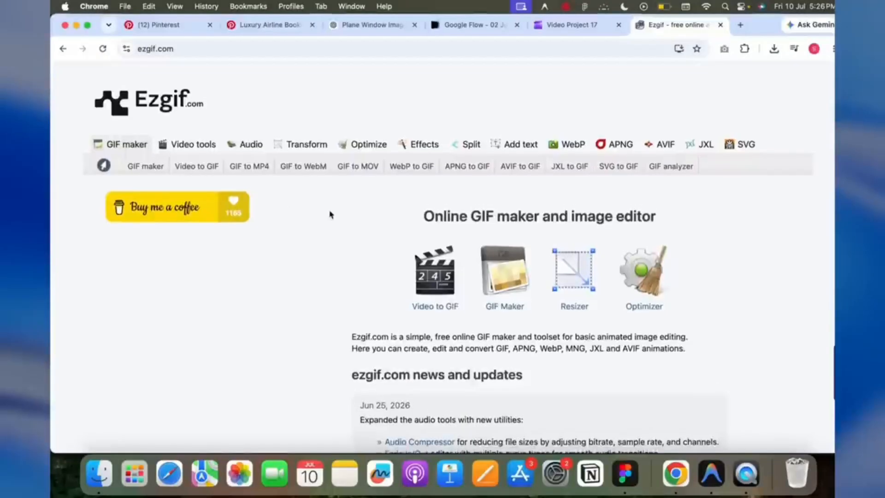
Step: On Ezgif.com, open the Video to JPG converter and bring its video upload form into view
left_click(202, 144)
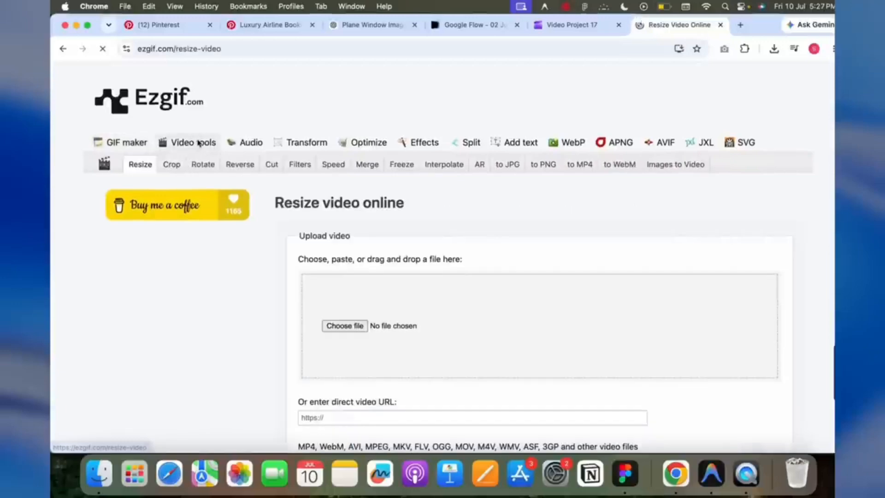
left_click(508, 167)
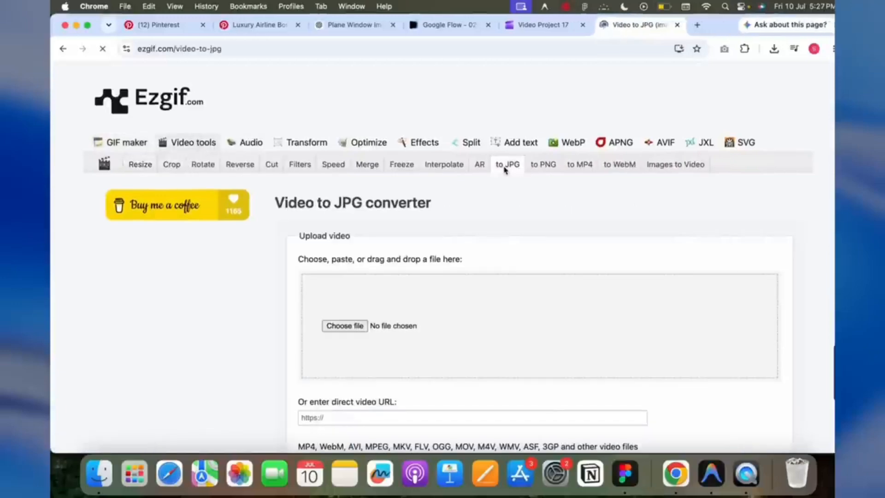
scroll(493, 198, "down", 3)
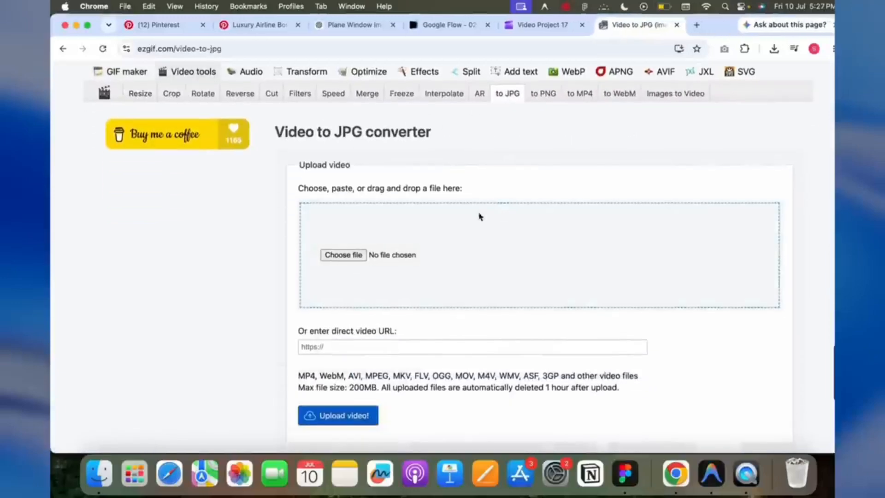
Step: Choose the file Plane window.mp4 and upload it to the Video to JPG converter
left_click(355, 255)
double_click(587, 188)
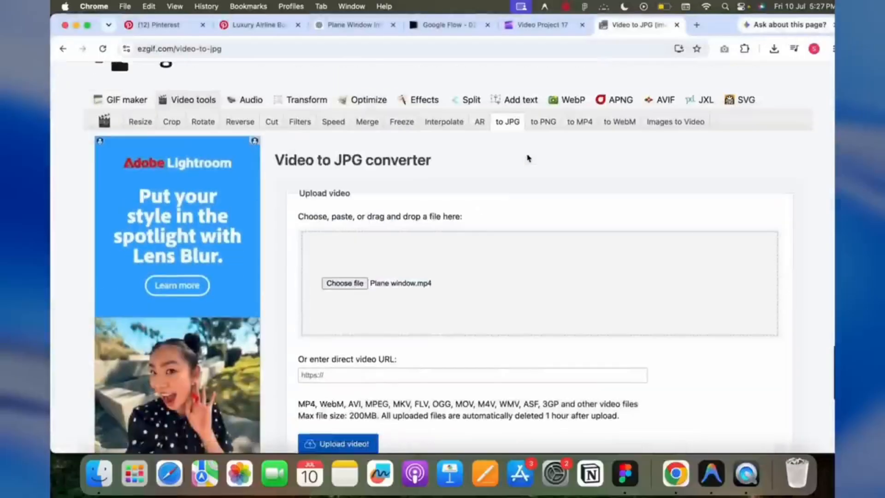
scroll(356, 273, "down", 2)
left_click(343, 389)
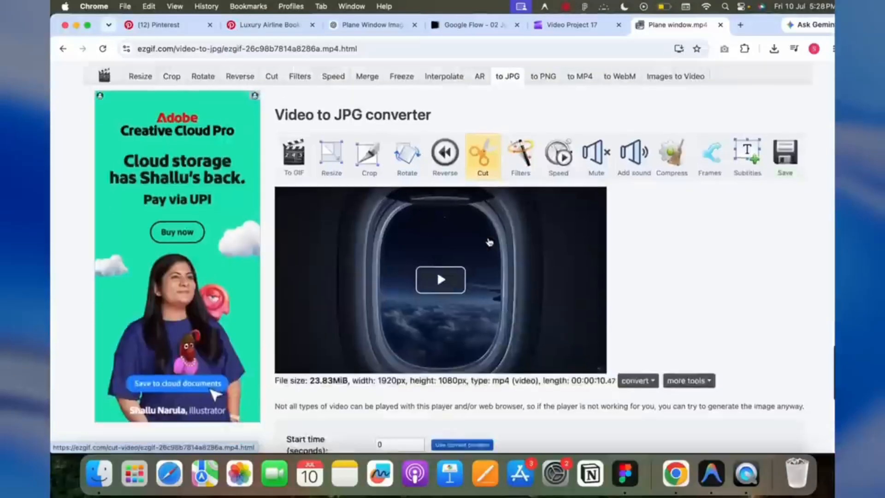
Step: Set the conversion's end time to 10 seconds and its frame rate to 30 FPS
scroll(489, 243, "down", 1)
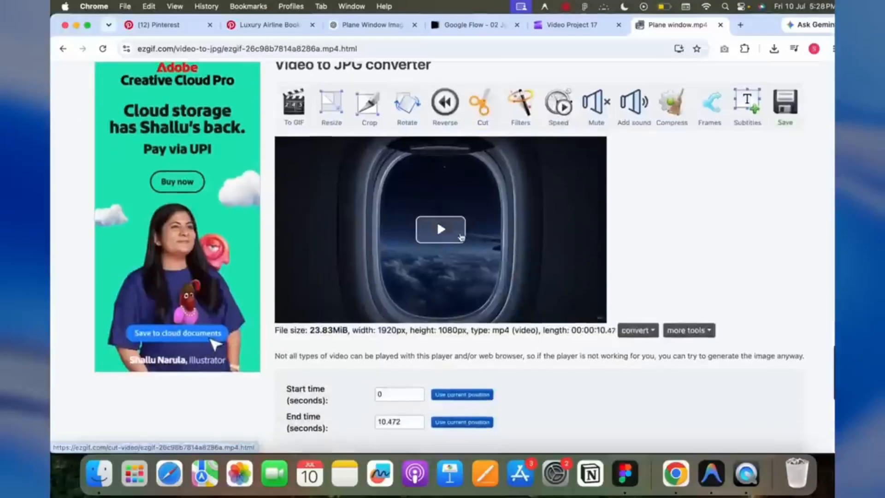
left_click(460, 237)
scroll(460, 237, "up", 1)
scroll(271, 333, "down", 1)
left_click(403, 388)
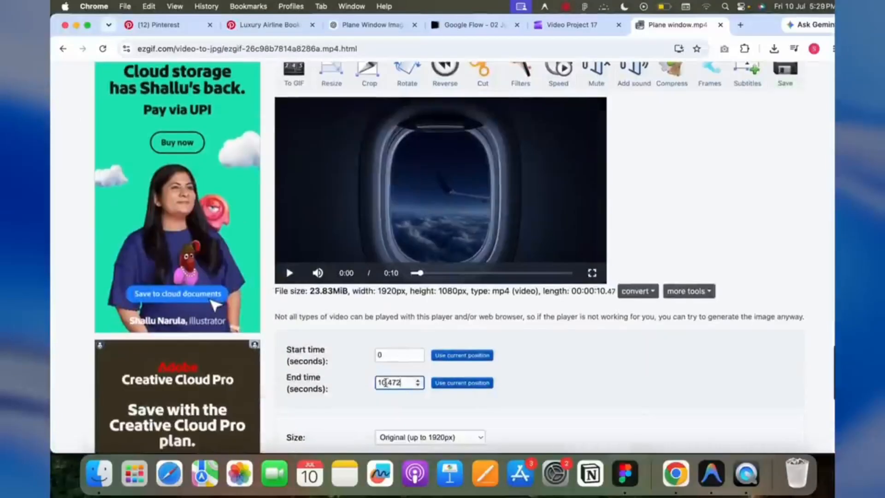
scroll(408, 389, "down", 1)
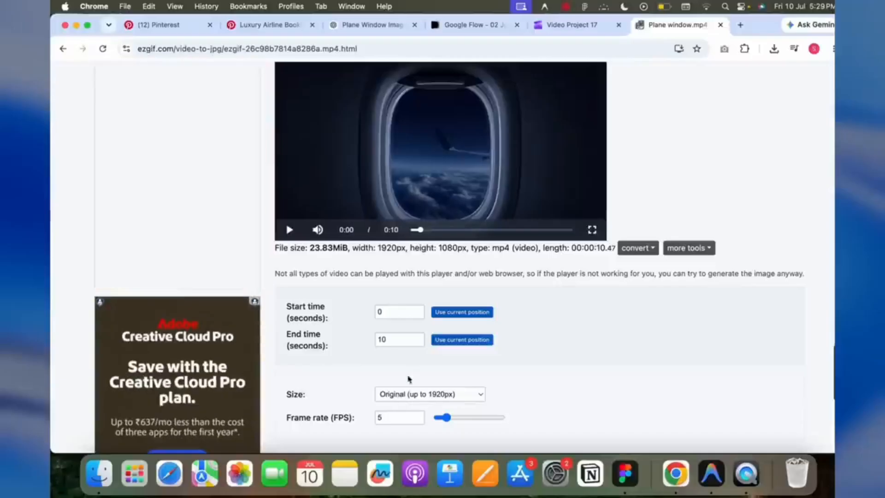
left_click(400, 410)
key("BackSpace")
type("30")
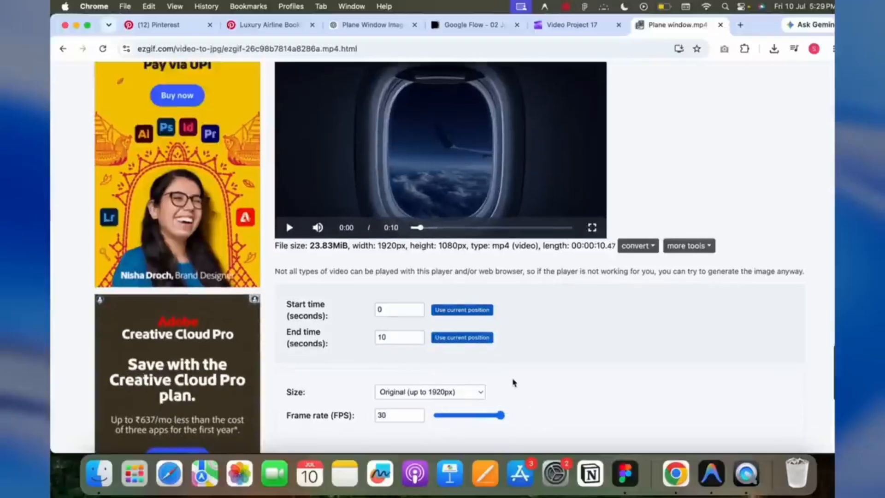
Step: Convert the uploaded video to JPG images with the ZIP-only option left off
scroll(513, 369, "down", 2)
scroll(513, 365, "down", 2)
left_click(299, 345)
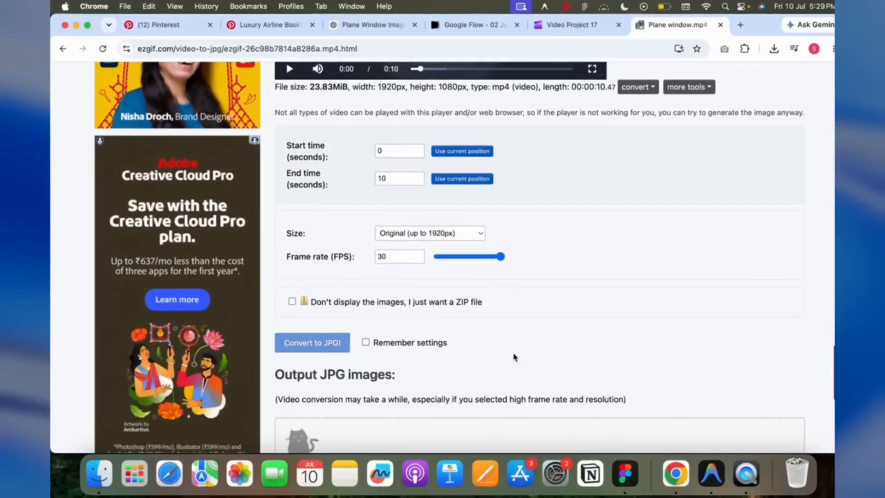
Step: Review the output JPG images through to the Eiffel Tower frames and download all frames as a ZIP
scroll(515, 358, "down", 3)
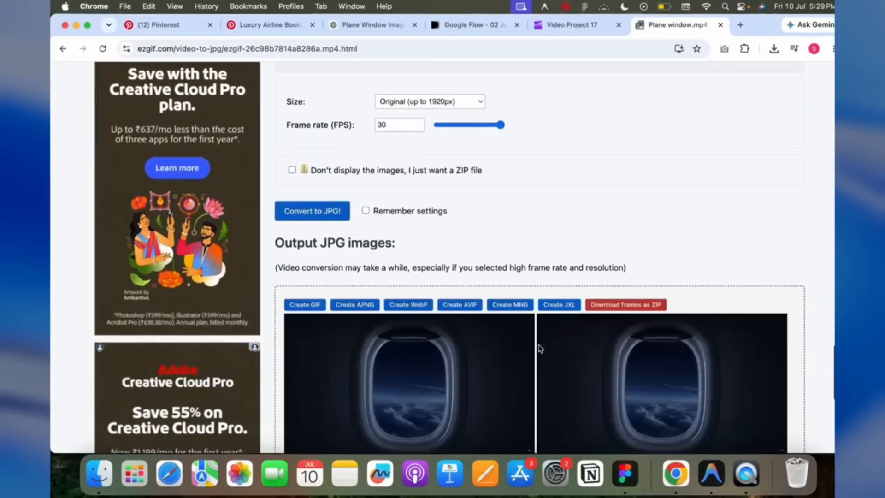
scroll(540, 348, "down", 15)
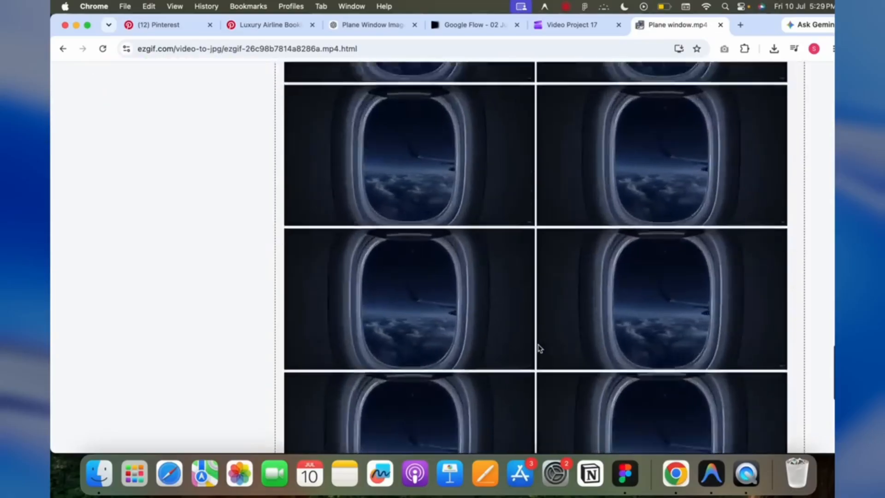
scroll(540, 348, "down", 20)
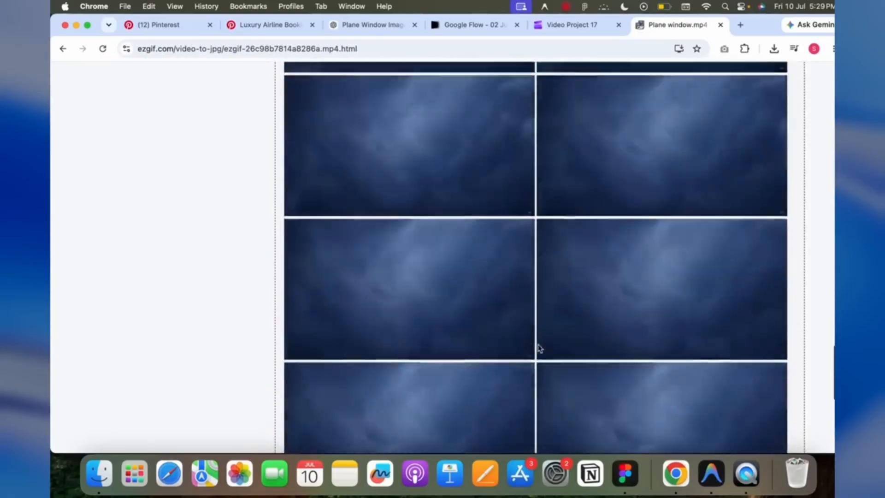
scroll(651, 354, "down", 20)
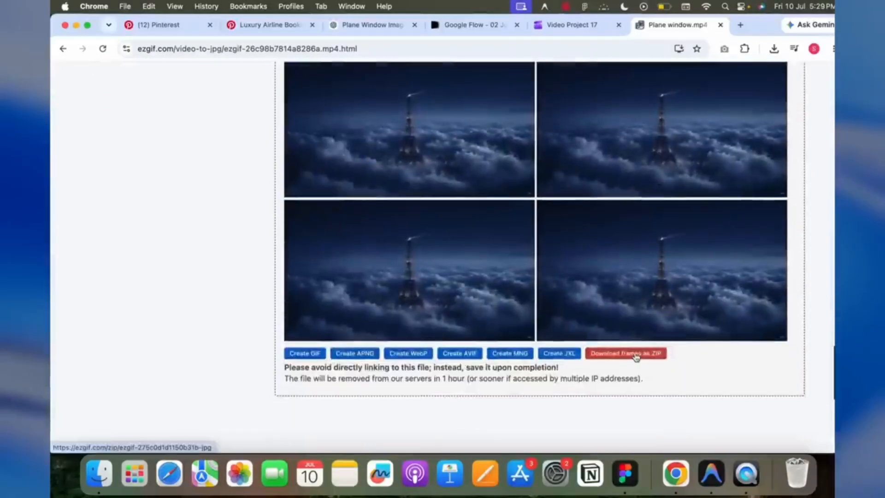
left_click(636, 356)
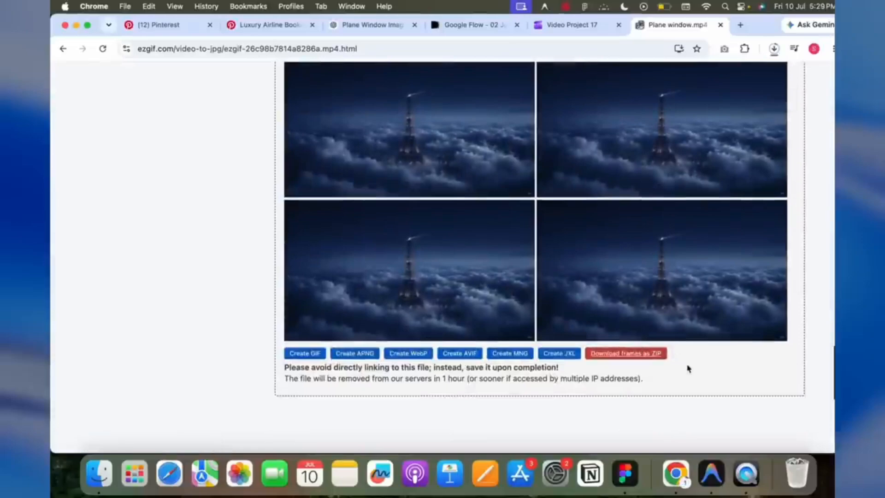
scroll(221, 312, "up", 3)
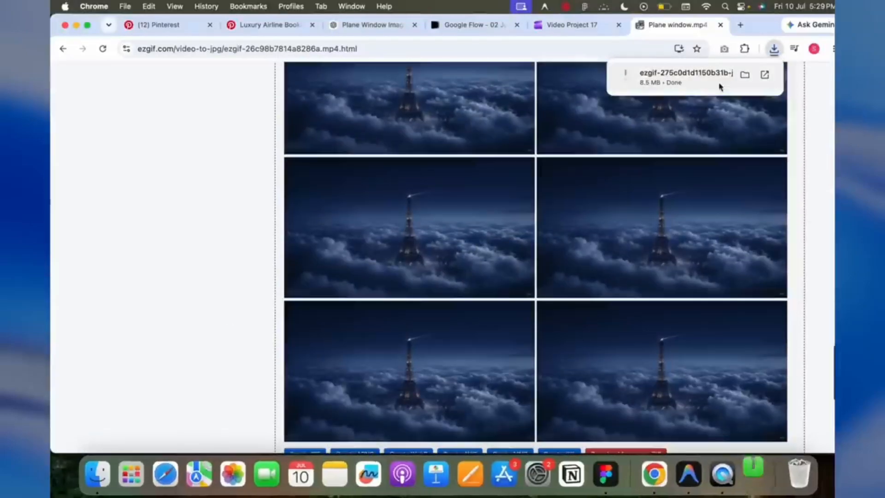
Step: Extract the downloaded ZIP and look through the numbered frame images in its folder
left_click(718, 83)
key("super+o")
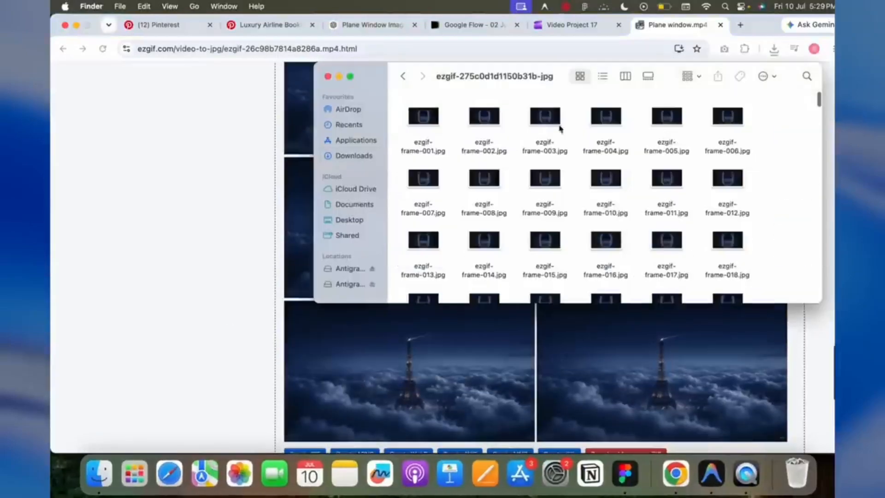
scroll(484, 184, "down", 10)
key("ctrl+super+f")
scroll(509, 162, "down", 20)
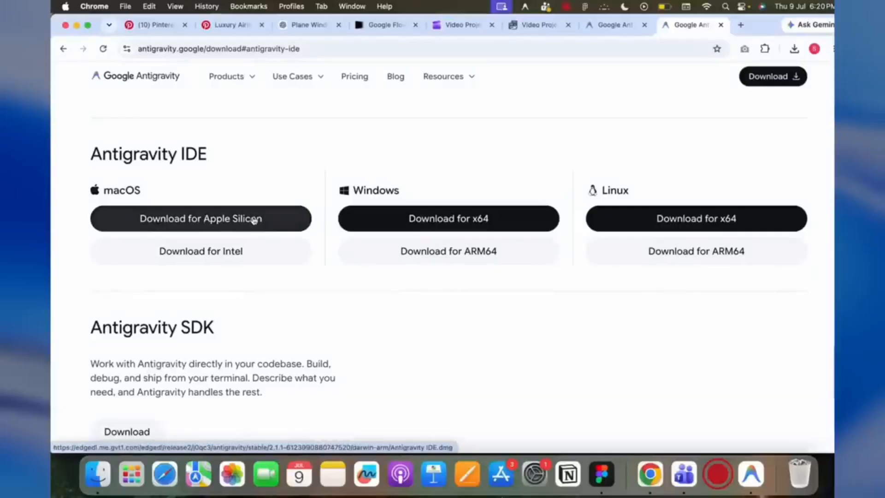
Step: On the Google Antigravity download page, download Antigravity IDE for macOS on Apple Silicon
left_click(254, 220)
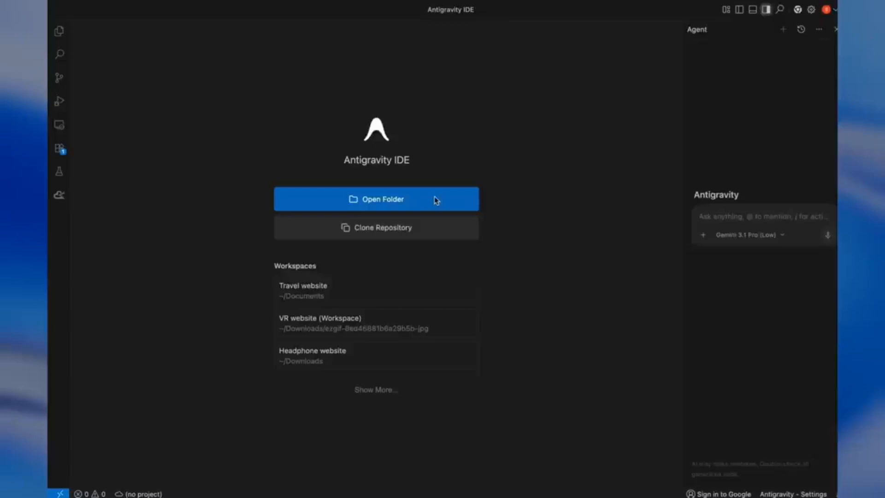
Step: In Antigravity IDE, create a folder named Travel Website on the Desktop and open it as the project folder
left_click(435, 198)
left_click(348, 357)
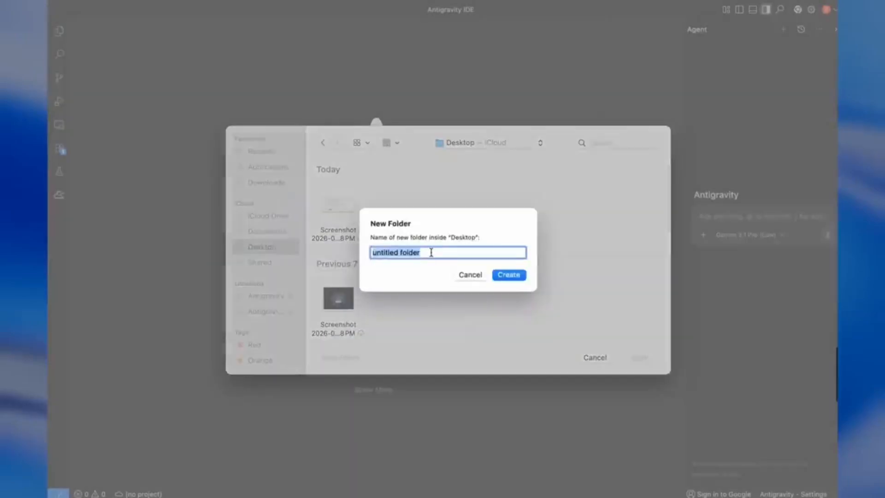
type("Travel Website")
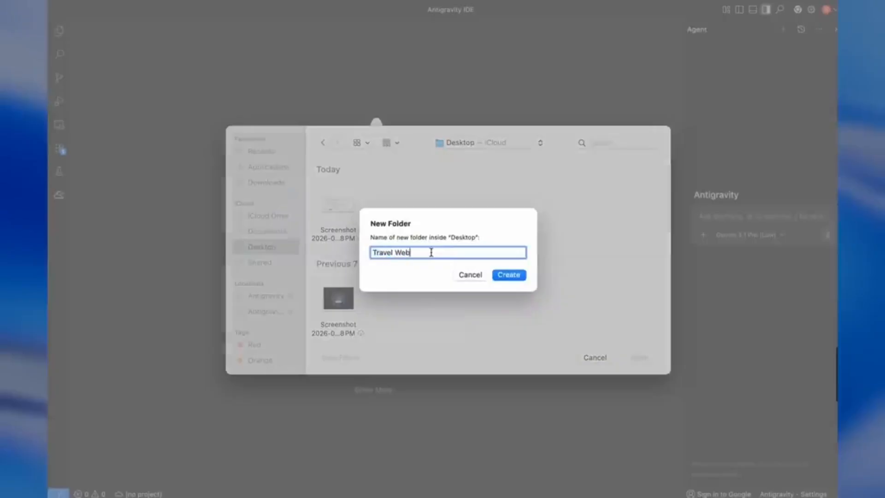
left_click(512, 278)
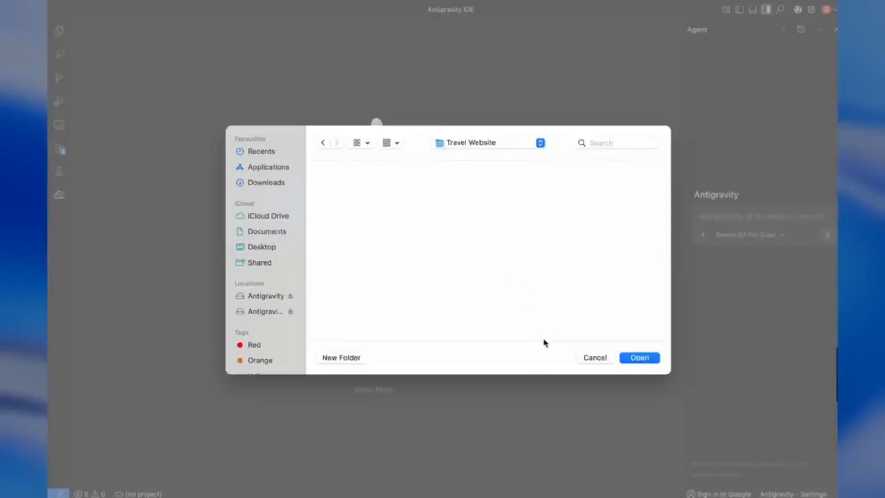
left_click(632, 361)
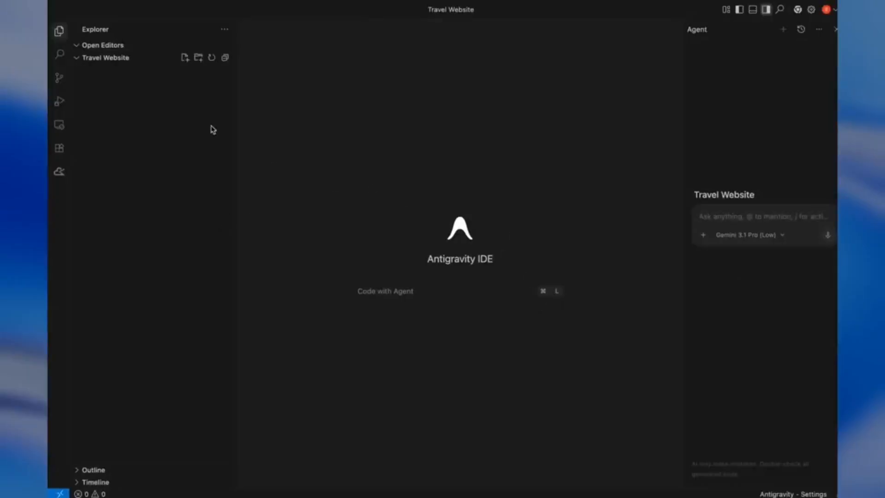
Step: Add the extracted ezgif frames folder from Finder's Downloads to the workspace beside Travel Website, then return the IDE to full screen
left_click(76, 22)
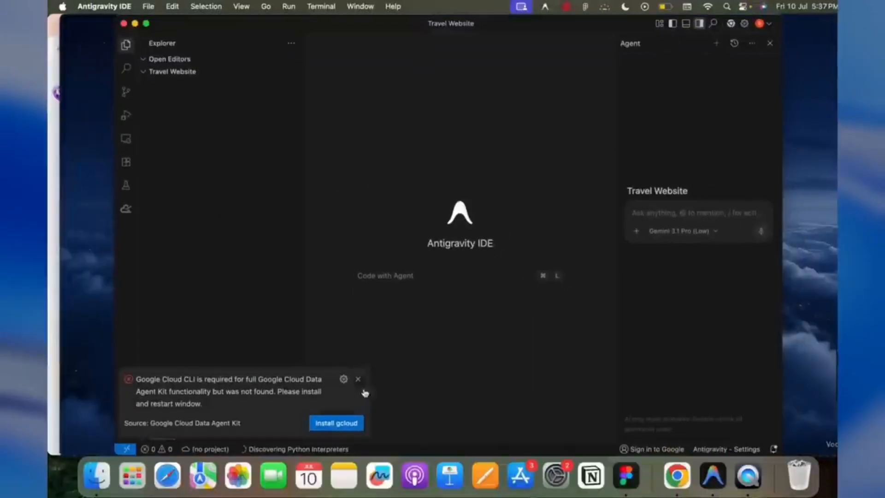
left_click(358, 380)
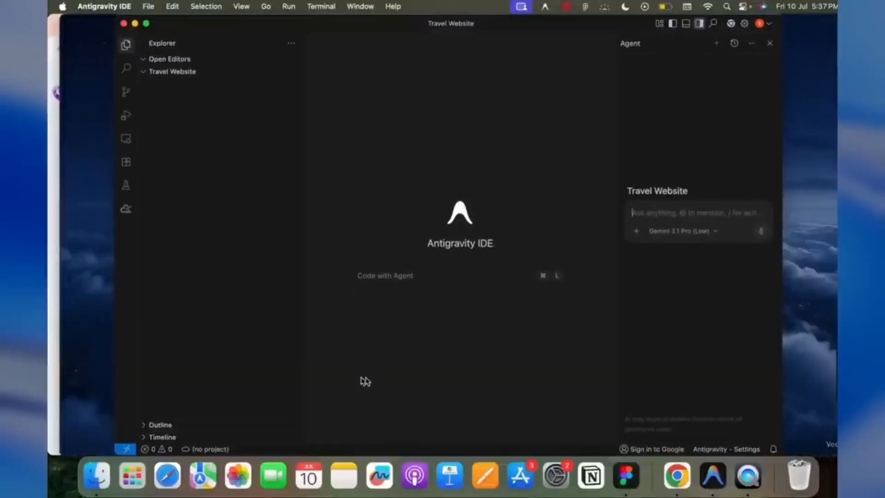
left_click(96, 475)
left_click(232, 159)
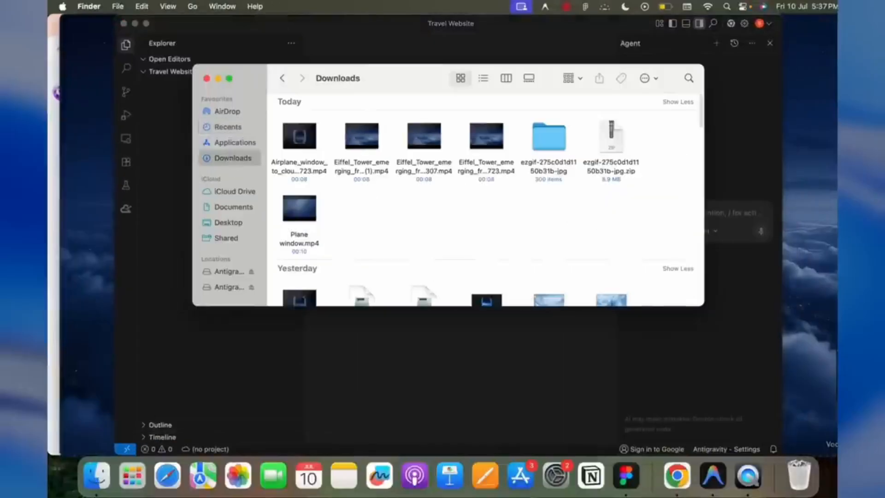
double_click(549, 137)
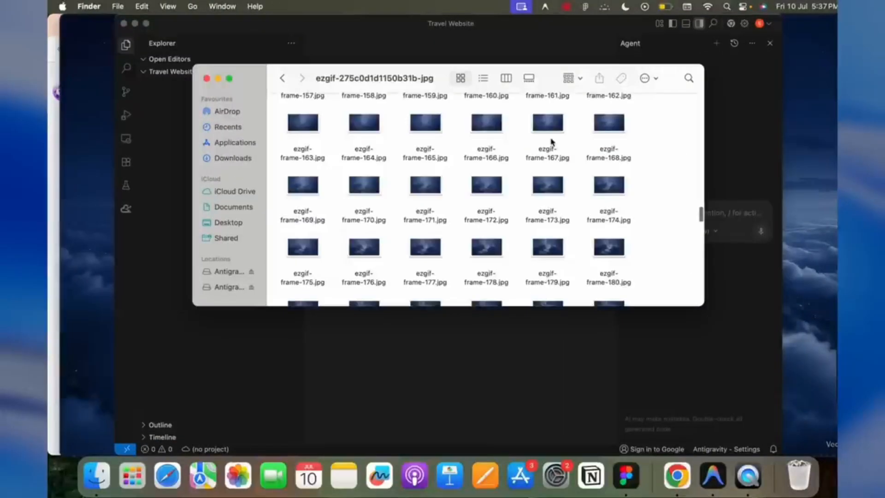
left_click(279, 78)
left_click_drag(379, 72, 515, 82)
left_click_drag(682, 147, 227, 113)
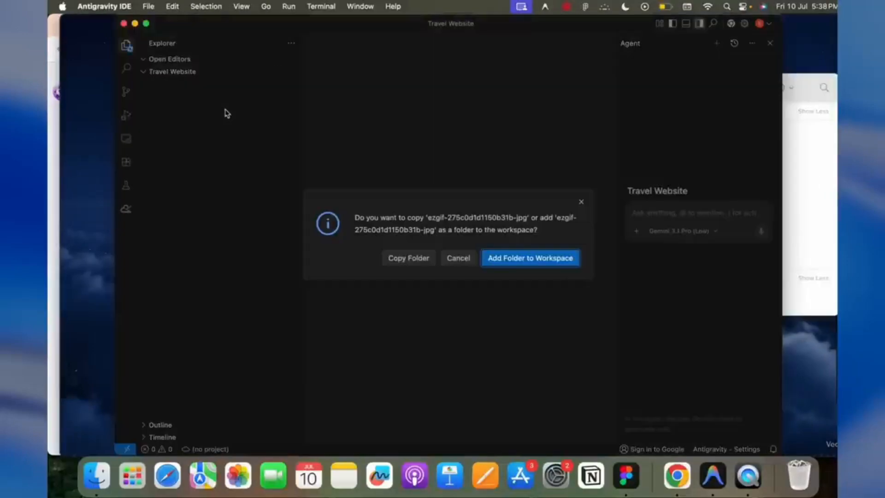
left_click(519, 269)
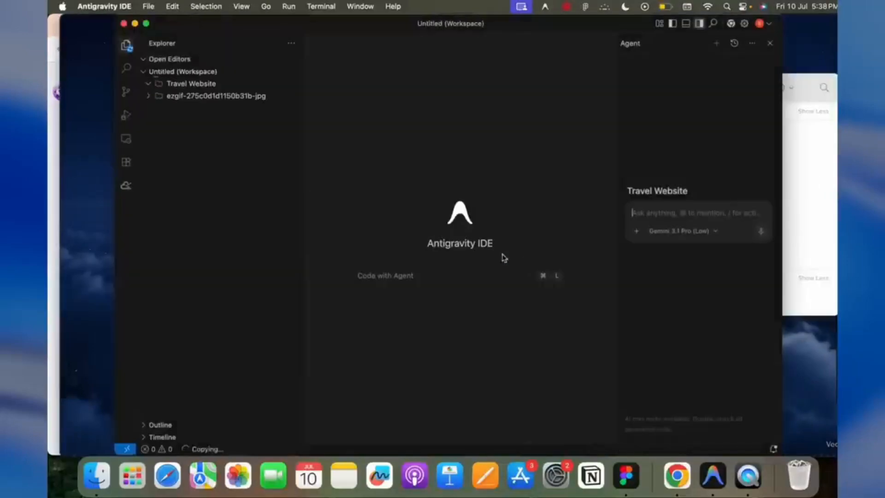
left_click(146, 24)
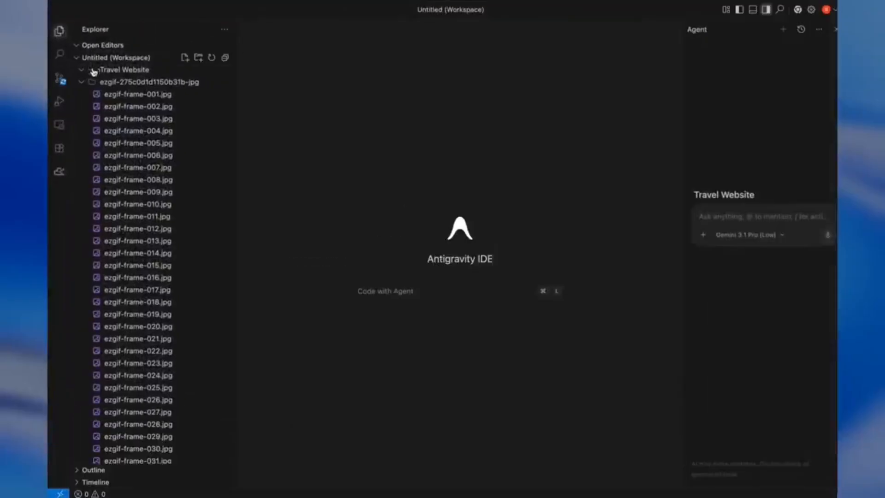
Step: Collapse the ezgif frames folder, attach it to the agent prompt and dismiss the Google Cloud CLI notification
left_click(134, 82)
left_click(126, 83)
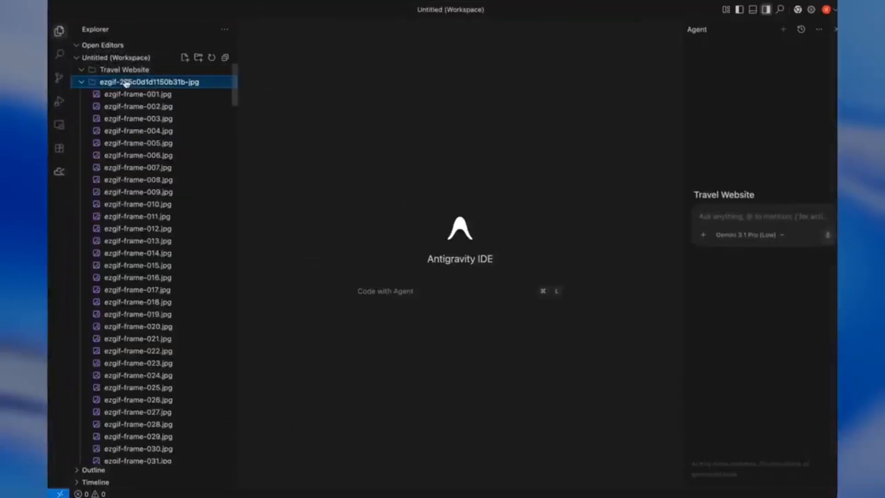
left_click(79, 83)
left_click_drag(122, 83, 729, 220)
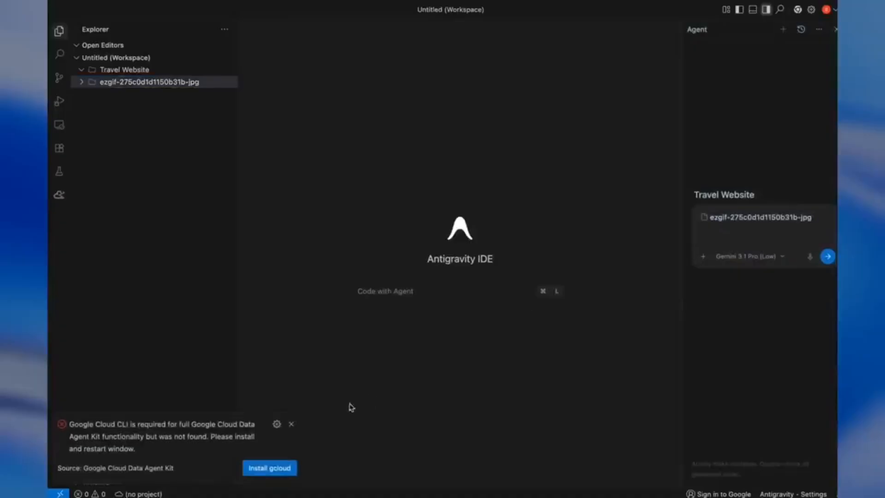
left_click(291, 424)
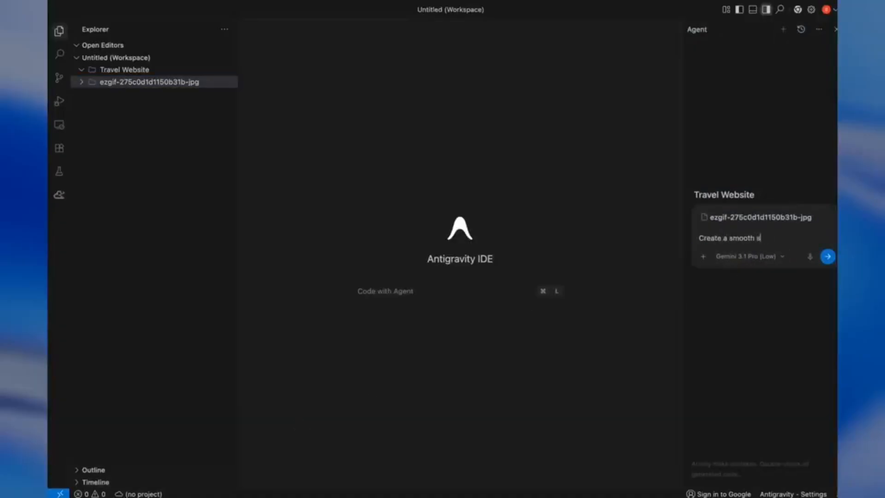
Step: Write a prompt asking for a smooth scroll animation with the provided file, no other components or text, and a local host link
type("the prod")
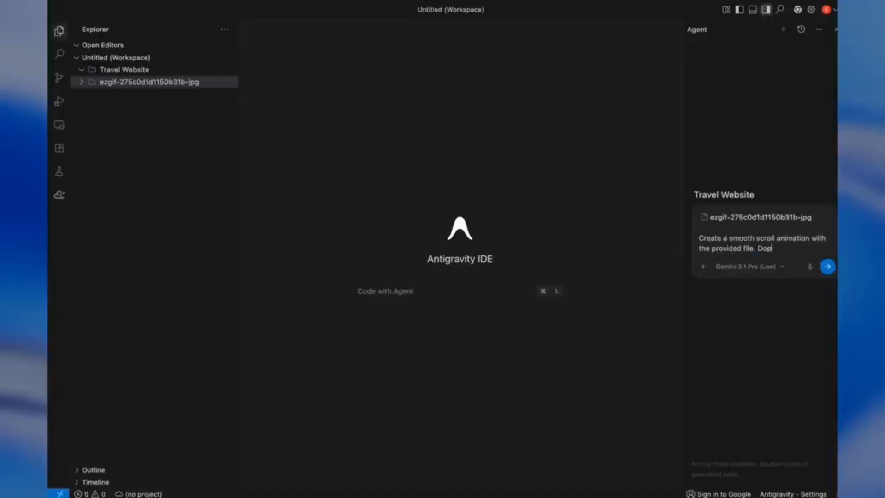
type("other components, text etc. Scroll animatio")
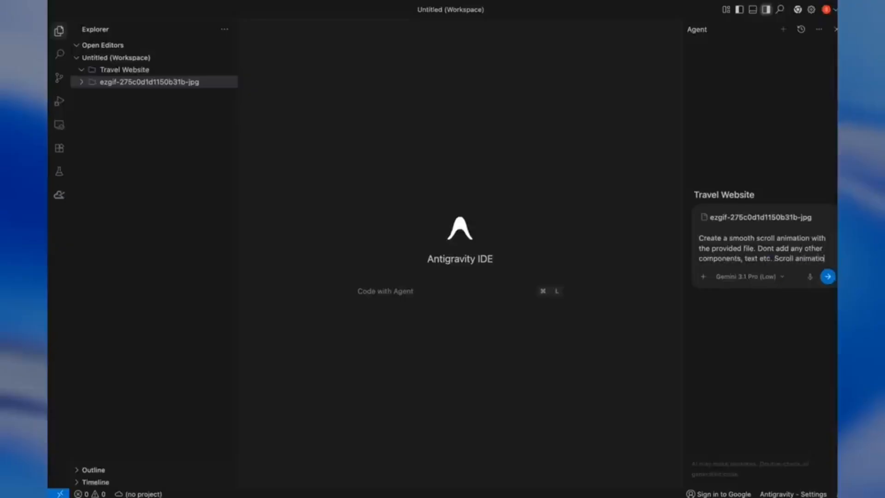
type("n should be smooth. and gi")
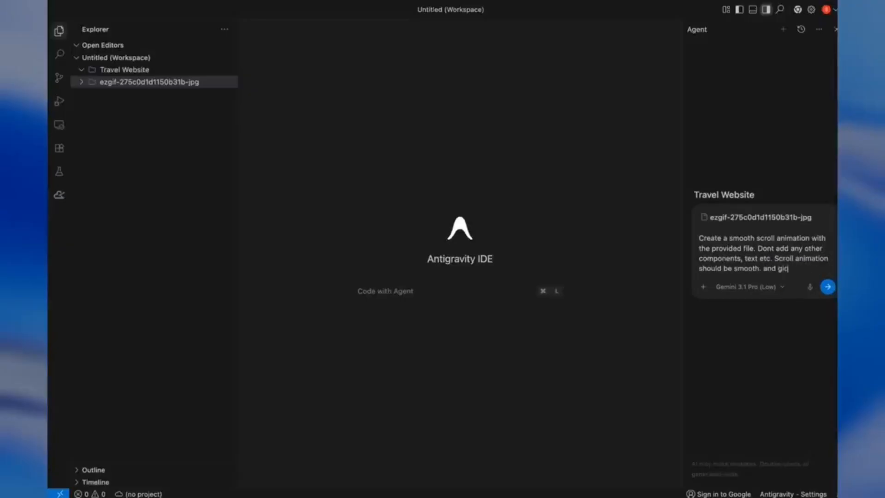
type(" host ")
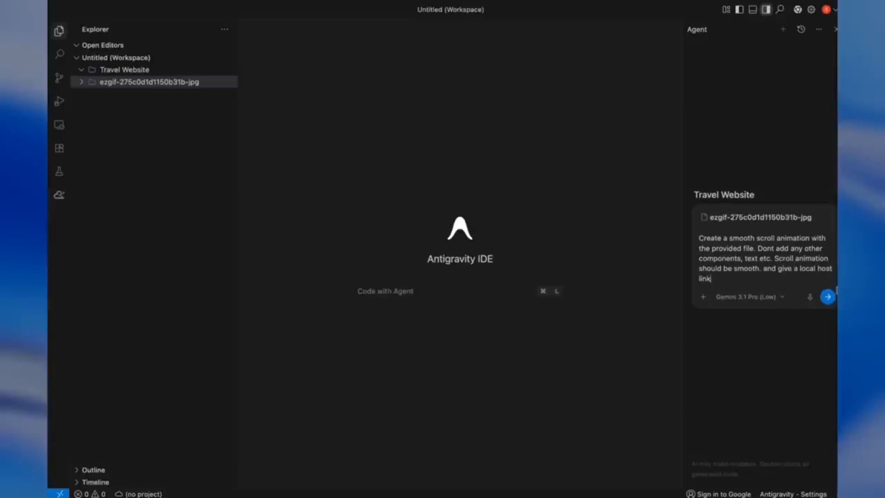
type("link")
Step: Keep Gemini 3.1 Pro (Low) as the agent's model and send the prompt
left_click(749, 296)
left_click(800, 373)
left_click(828, 297)
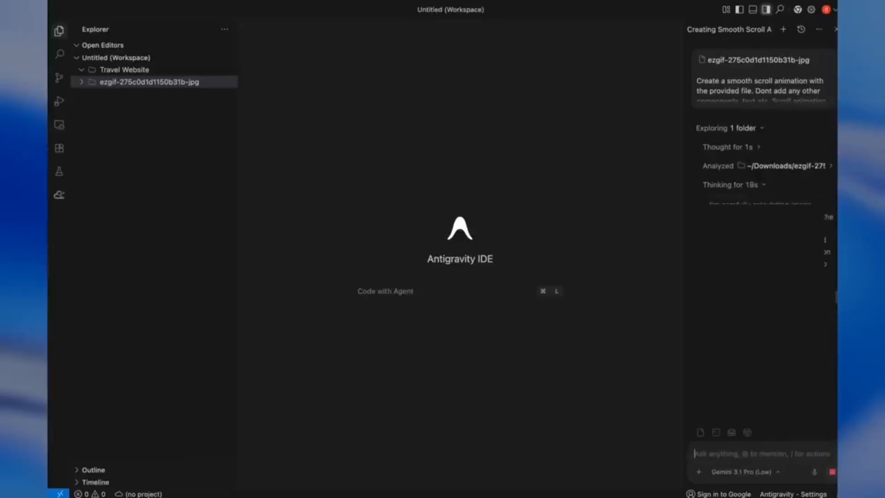
Step: Open the agent's localhost link to scroll_animation.html in the browser and scroll through the full window-to-Eiffel-Tower animation
left_click(813, 467)
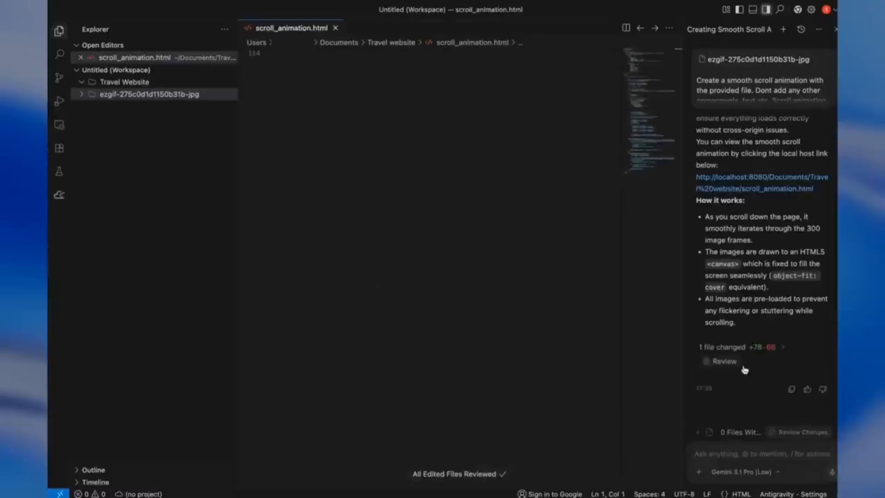
left_click(774, 189)
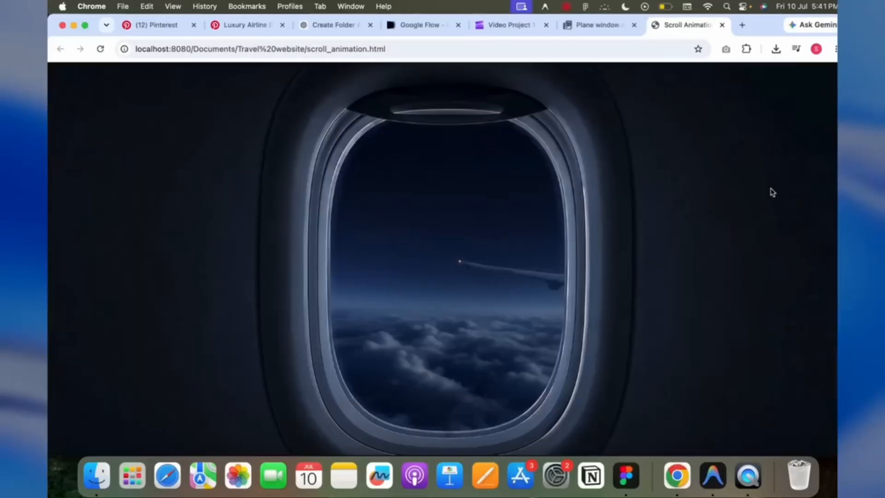
scroll(754, 272, "down", 10)
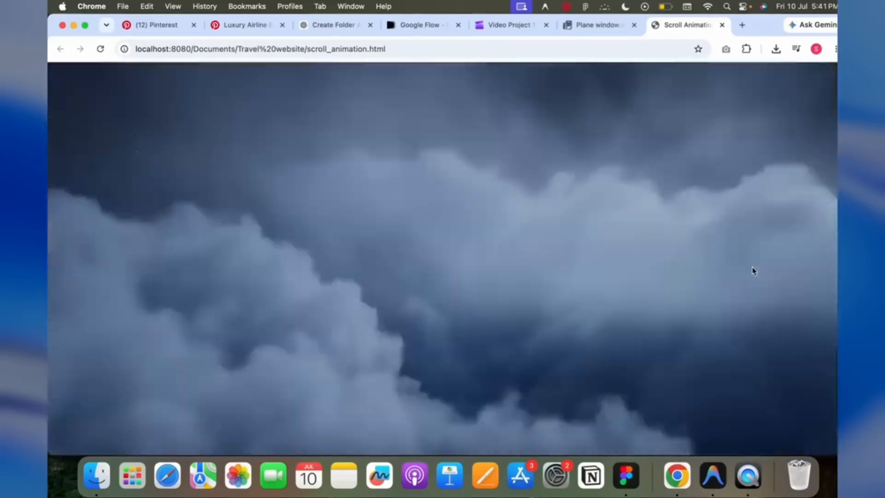
scroll(755, 272, "down", 8)
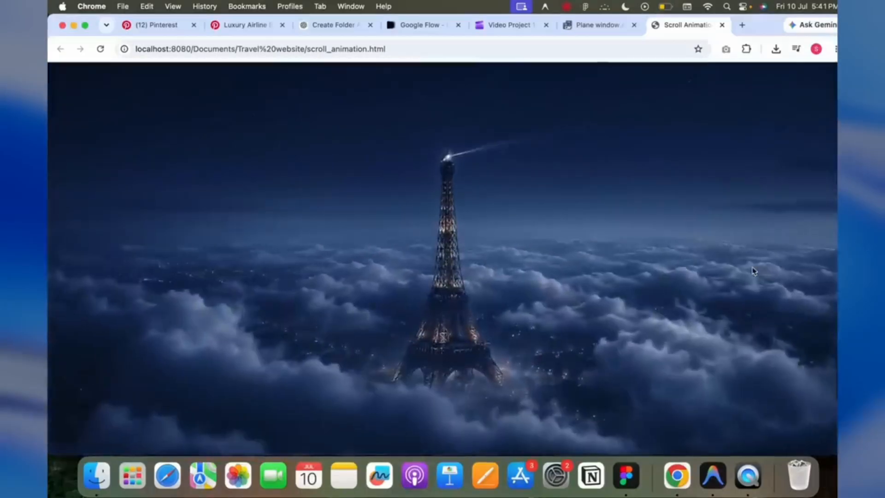
scroll(718, 300, "down", 10)
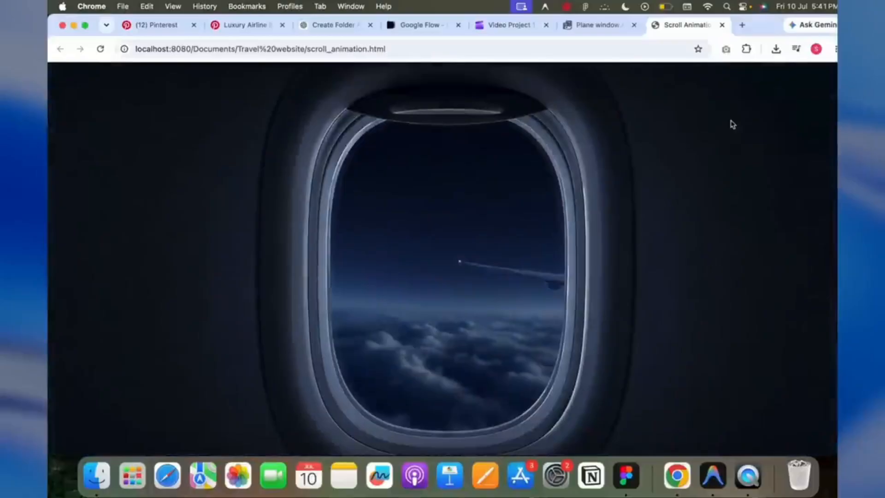
Step: Switch to the Pinterest plane window results and search for "website banner design" instead
left_click(138, 26)
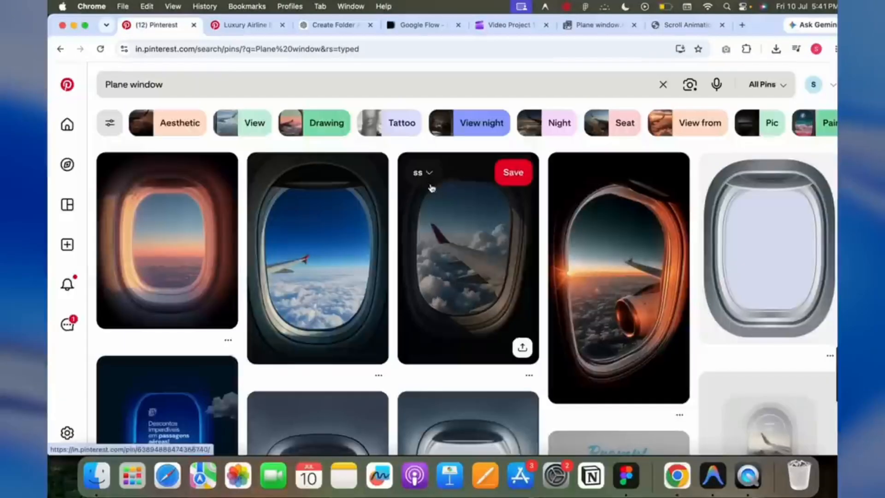
left_click(256, 89)
key("BackSpace")
type("web")
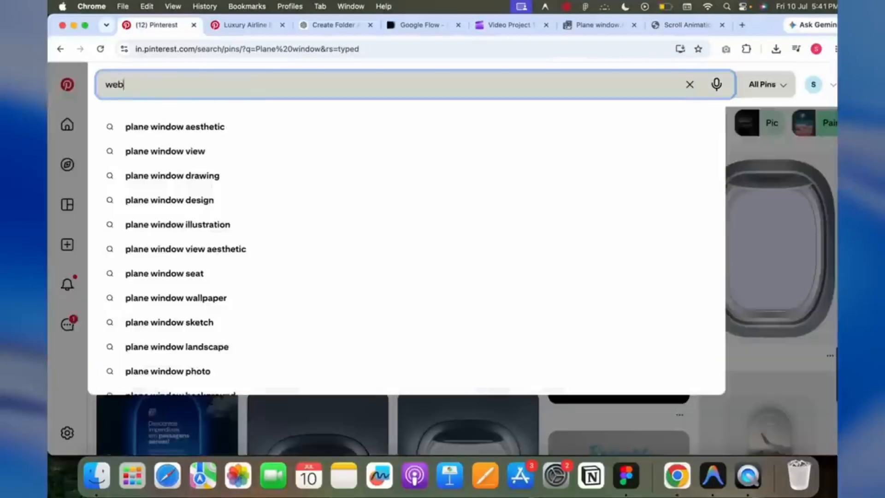
type("site banner d")
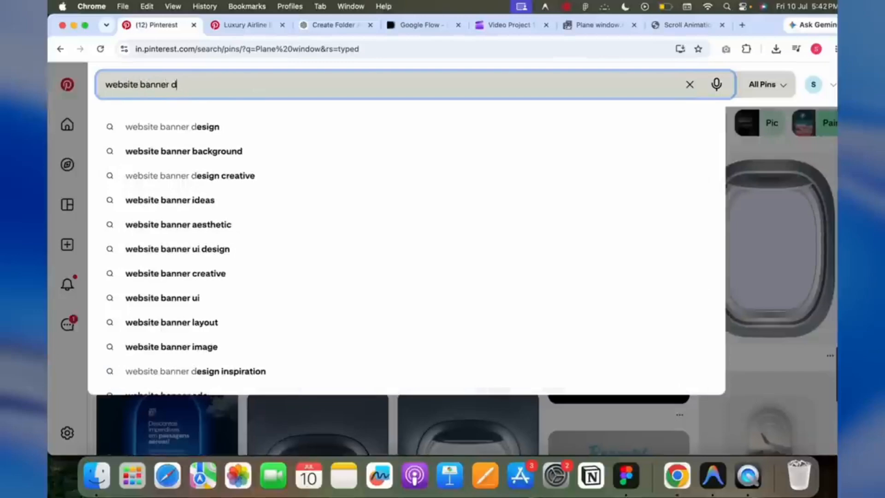
type("esign")
key("Return")
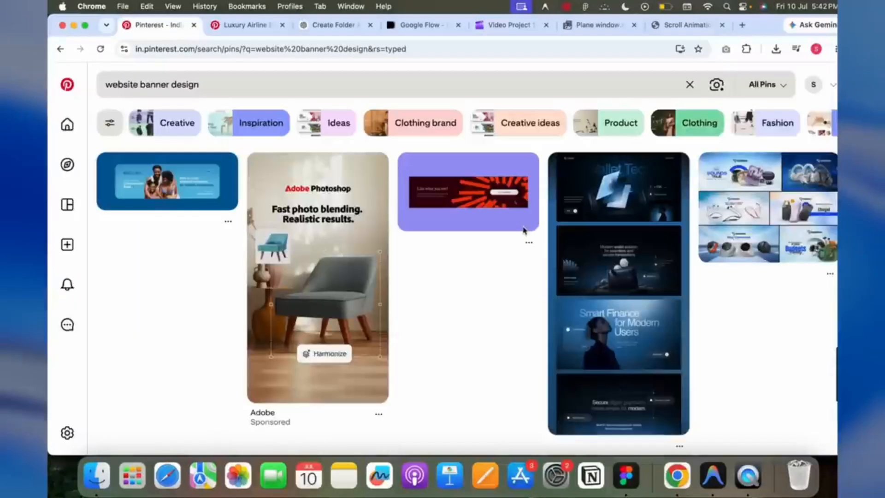
Step: Refine the Pinterest search to "website banner design centre alighn"
left_click(214, 85)
type("cent")
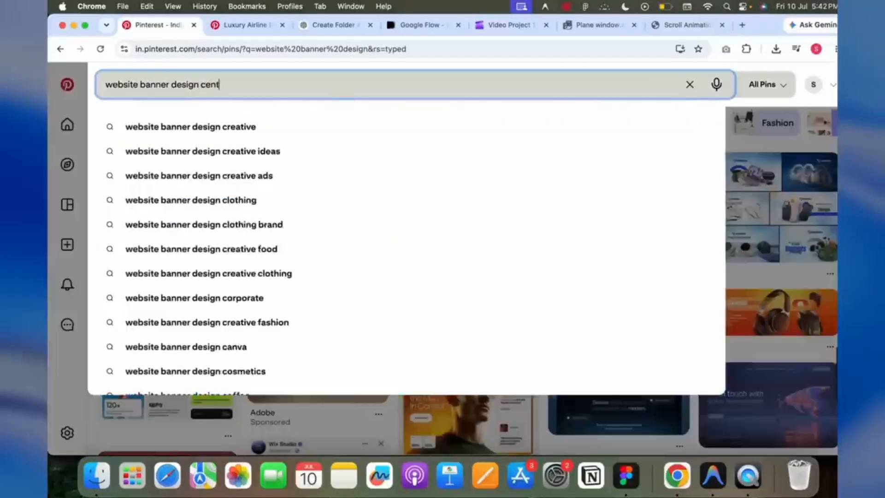
type("re alighn")
key("Return")
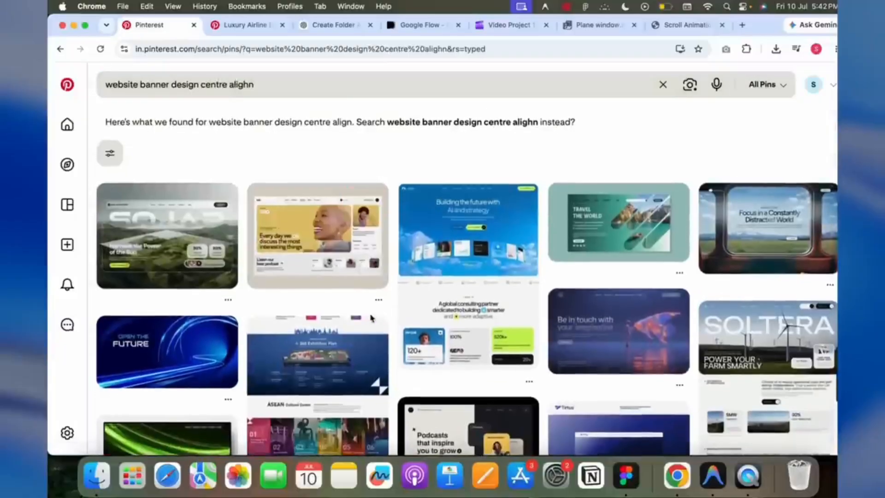
Step: Open the "Harness the Power of the Sun" pin, go to its related wind-turbine banner pin, and browse similar designs
left_click(217, 225)
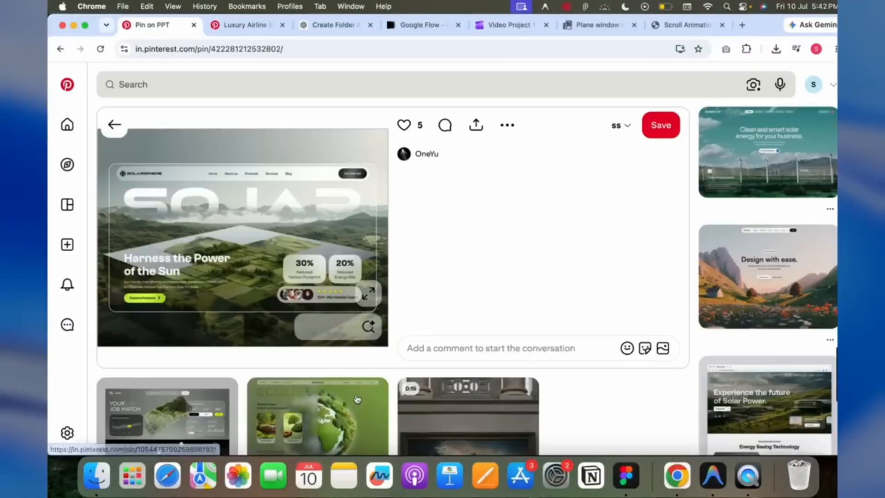
scroll(745, 299, "down", 5)
scroll(746, 299, "up", 5)
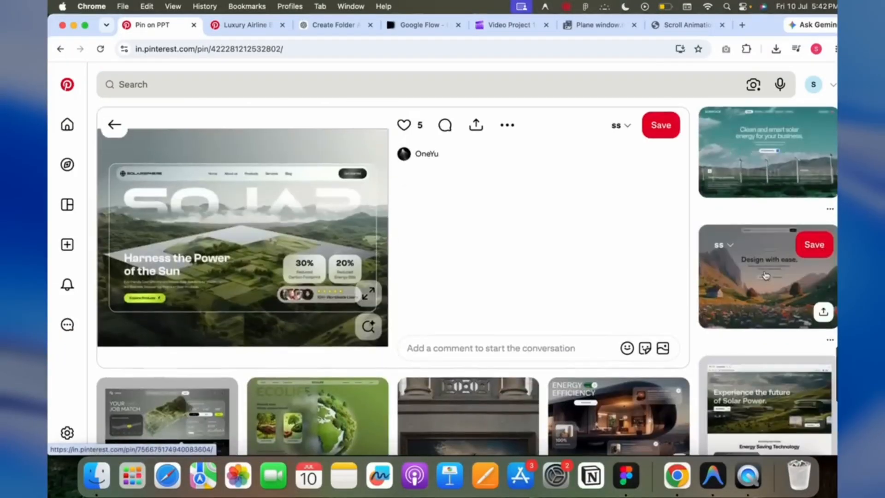
left_click(764, 162)
scroll(224, 177, "down", 2)
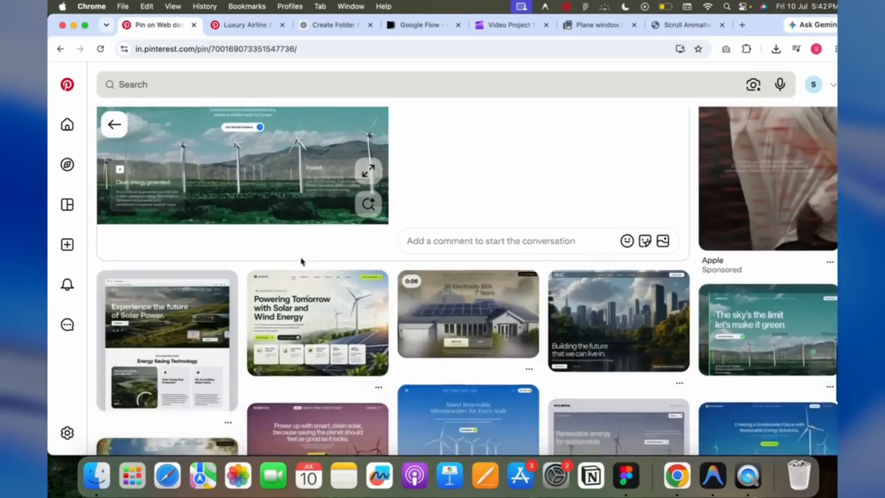
scroll(300, 258, "up", 2)
scroll(302, 261, "down", 6)
scroll(302, 262, "down", 5)
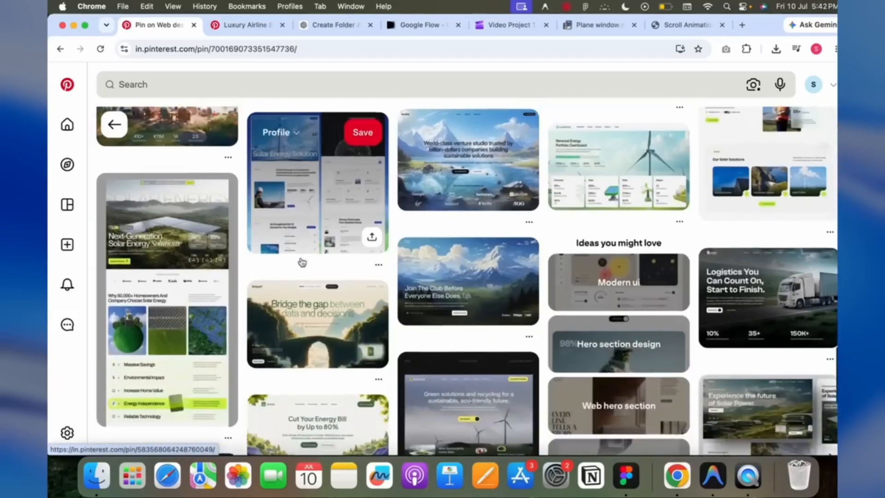
Step: View the "Next-Generation Solar Energy" landing page pin, and return to the wind-turbine banner pin
left_click(192, 233)
scroll(258, 182, "down", 3)
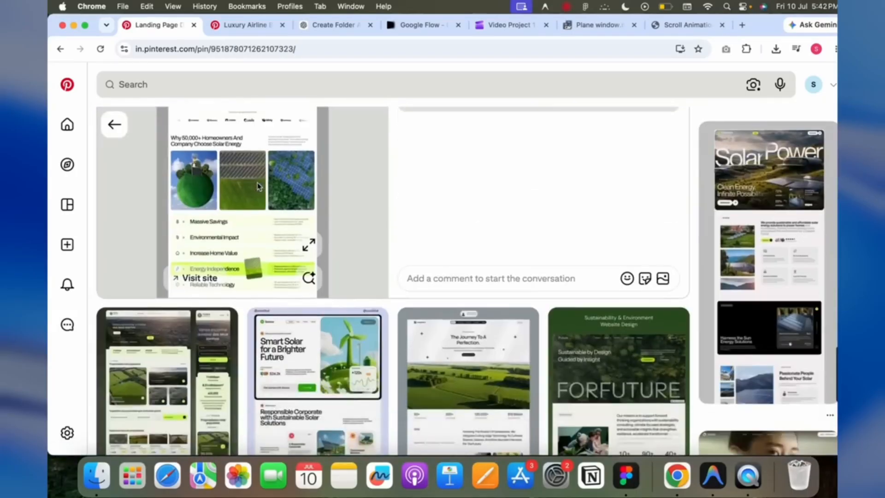
scroll(258, 183, "up", 3)
left_click(114, 125)
scroll(328, 222, "up", 10)
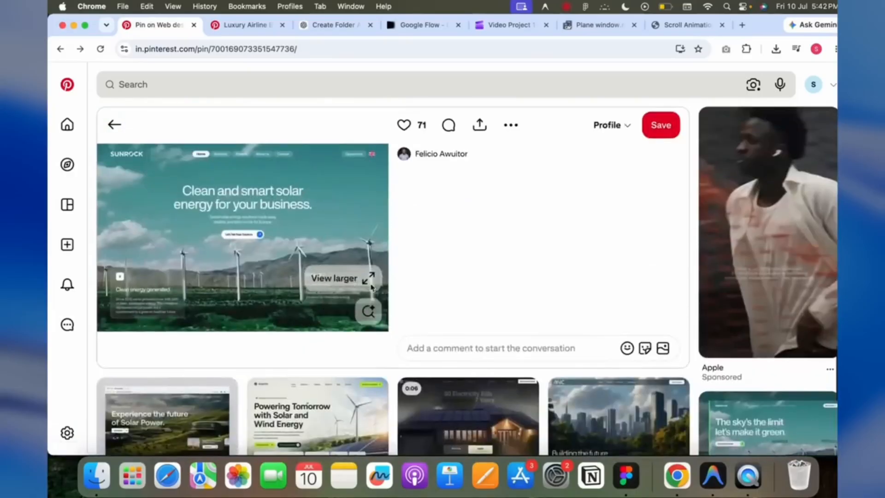
Step: Copy the enlarged Sunrock solar banner image and paste it into a new app prompt in Google AI Studio
left_click(364, 278)
right_click(521, 259)
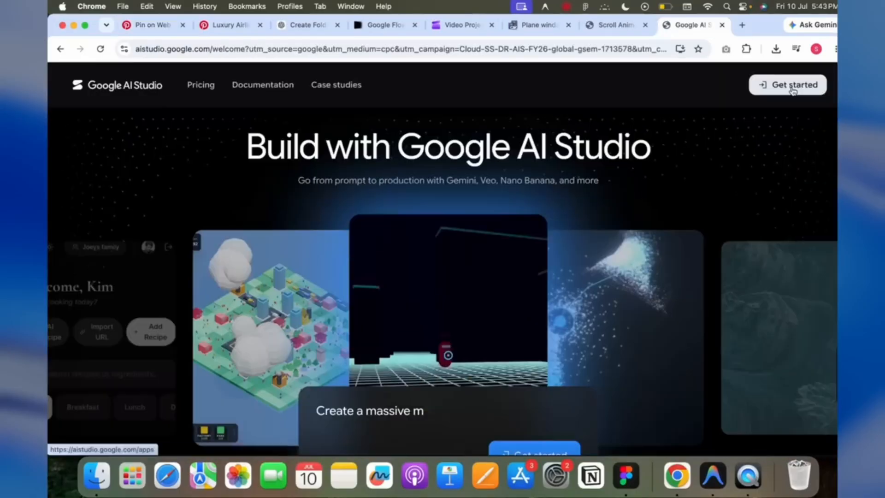
left_click(789, 85)
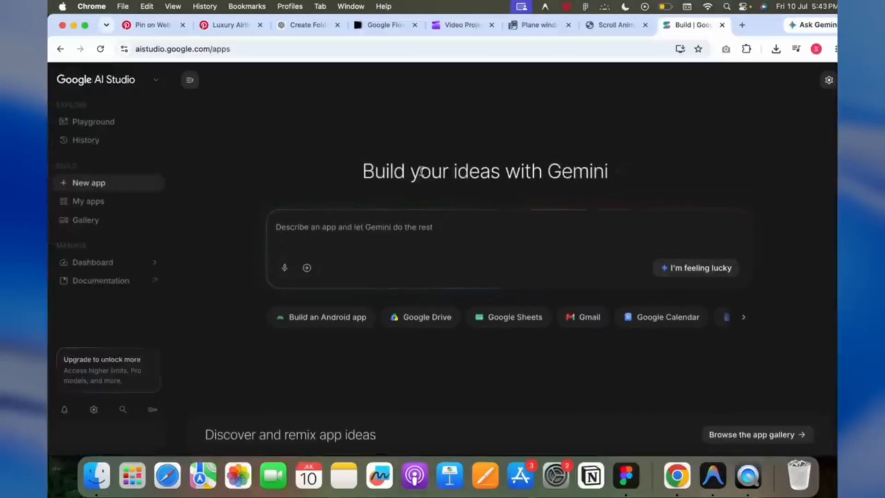
key("super+v")
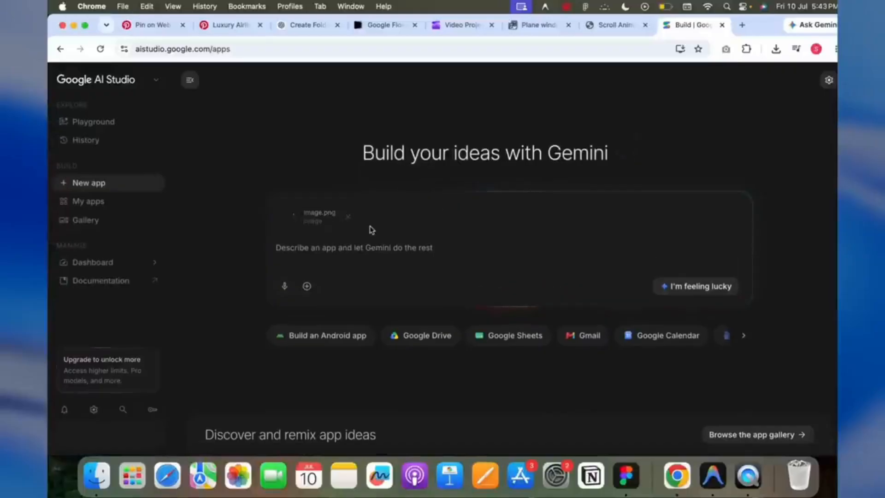
Step: Prompt for a banner matching the reference's text, elements and layout, with plain black background, DM Sans font and pure white text, and build it
left_click(85, 27)
type("This is the ref")
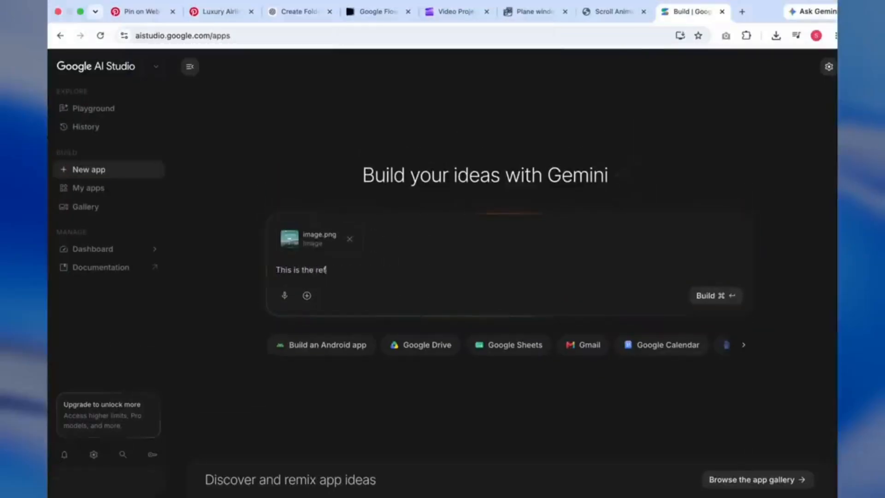
type("erence image for banner design. regenerate as it is banner all ")
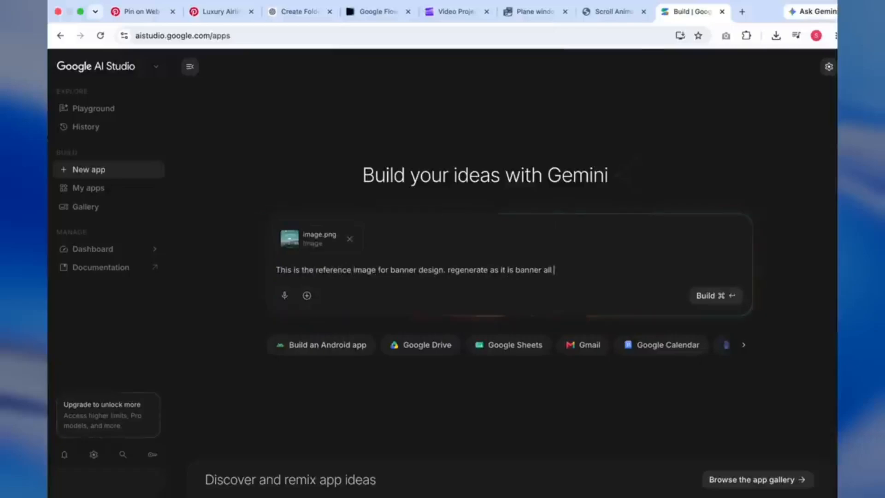
type("text and elements should be same. remove the background visual and keep plane black color. use dm s")
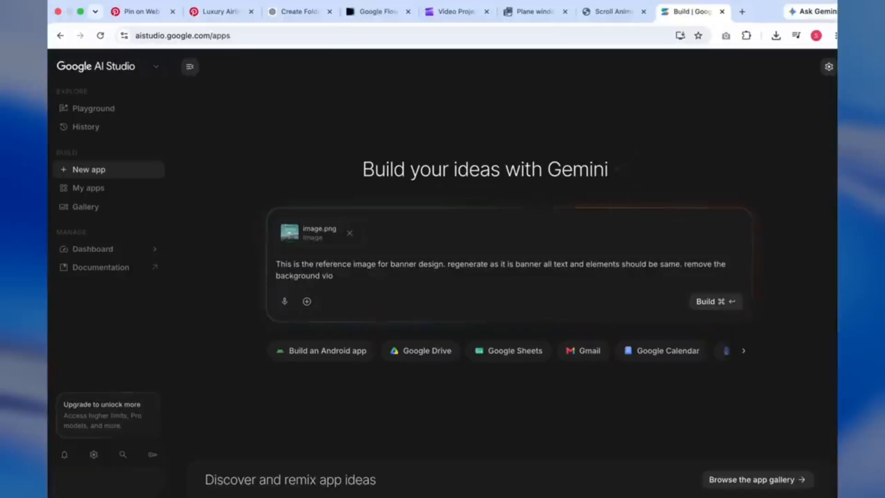
type("ans font f")
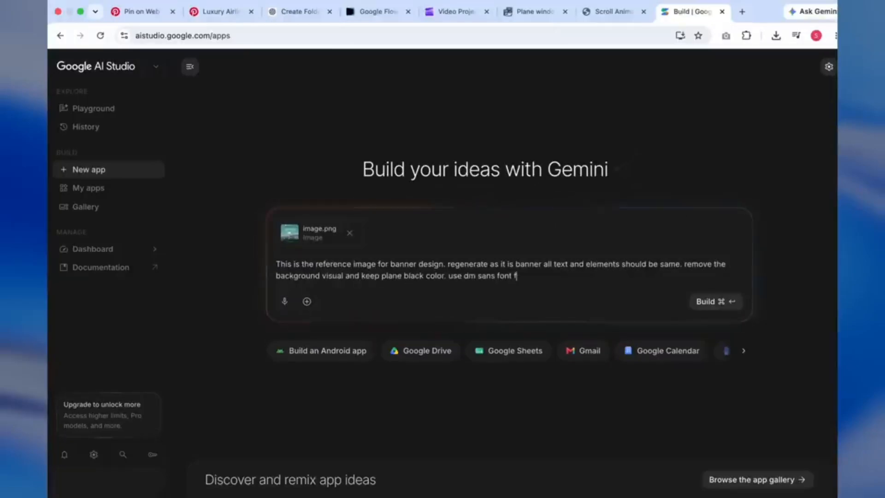
type("or all the text and use pure white color as well.")
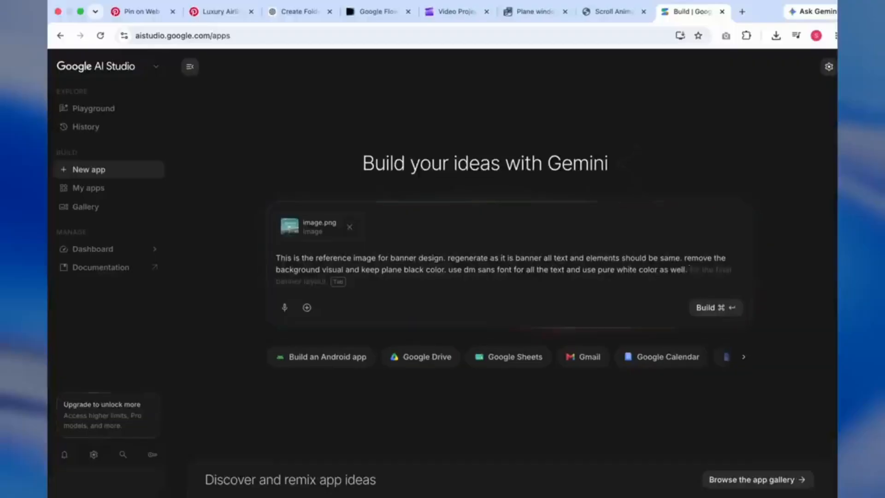
type(" Also use same layount as used in reference image")
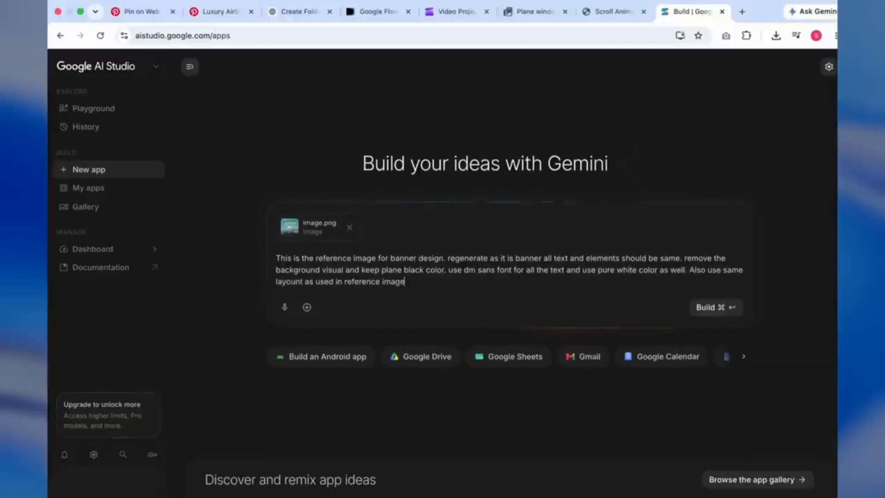
left_click(717, 312)
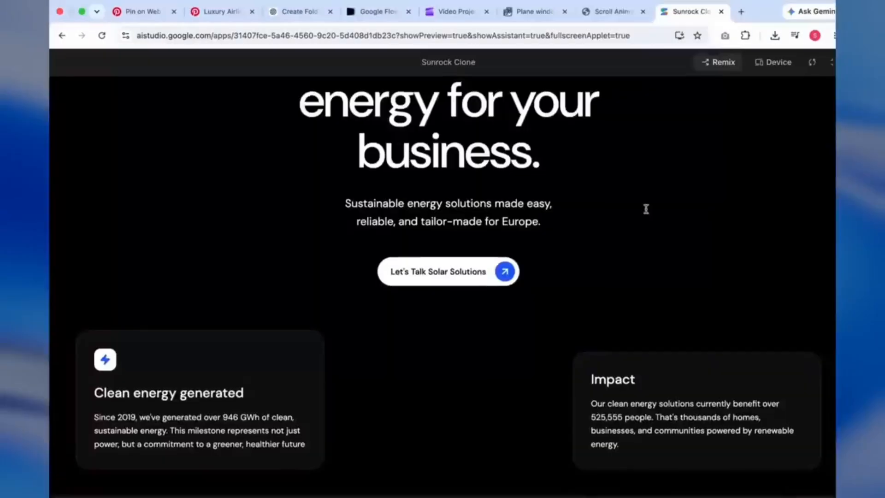
Step: Review the generated Sunrock Clone banner from its header down to the Clean energy generated and Impact cards
scroll(645, 208, "up", 5)
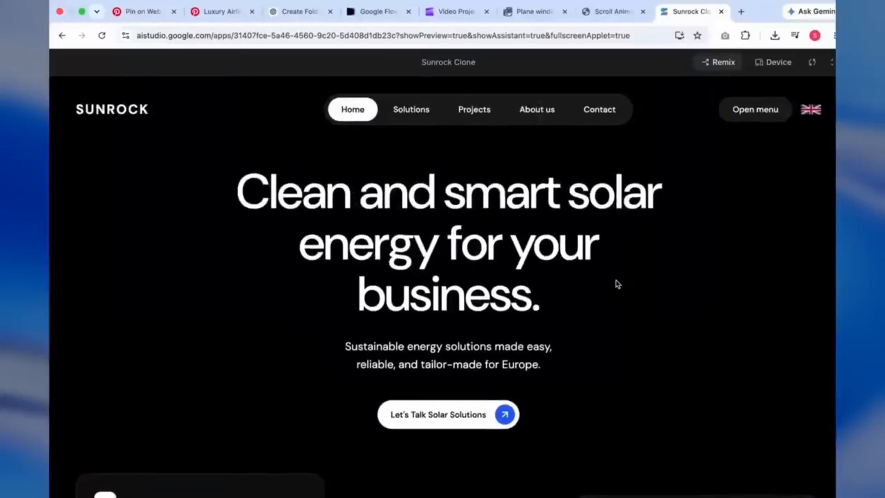
scroll(303, 290, "down", 3)
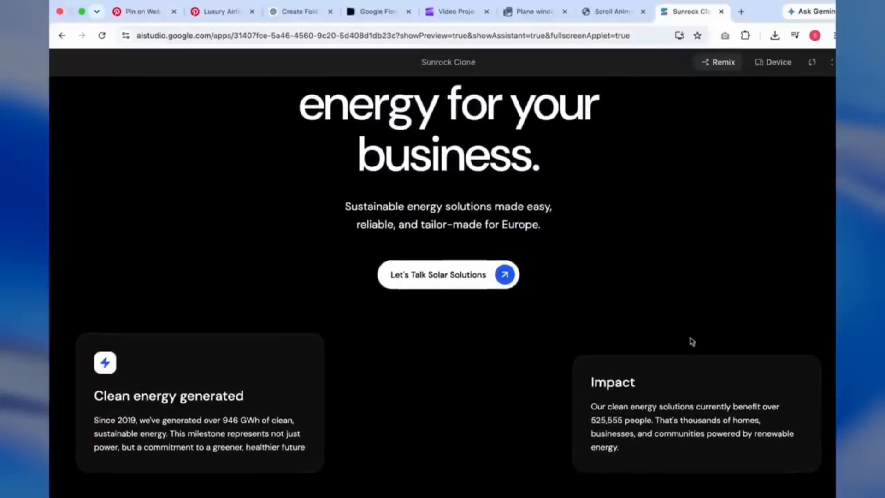
scroll(723, 264, "up", 4)
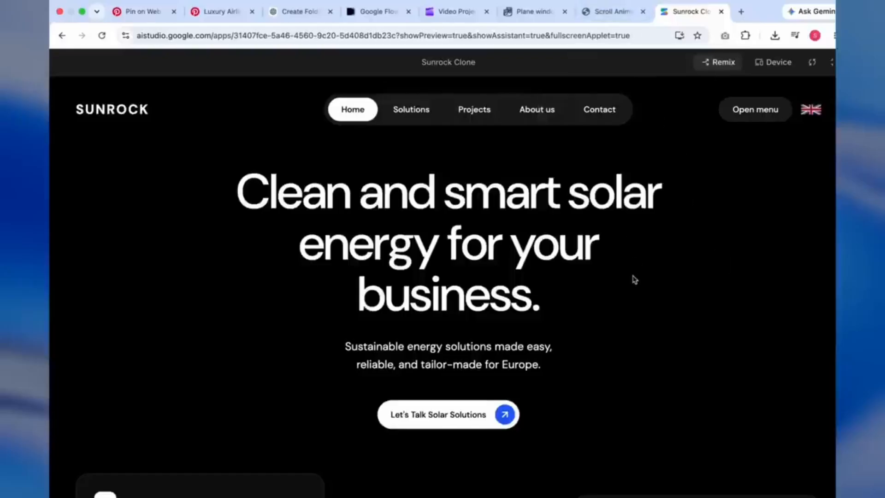
scroll(634, 279, "down", 3)
scroll(634, 279, "up", 3)
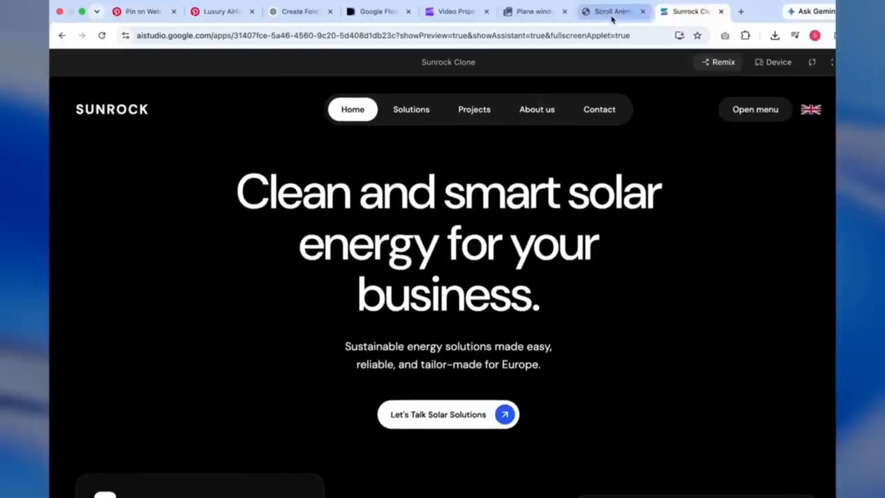
Step: Start a "Changes" request asking to keep the banner section height at 900 px and fit all components in it
left_click(832, 62)
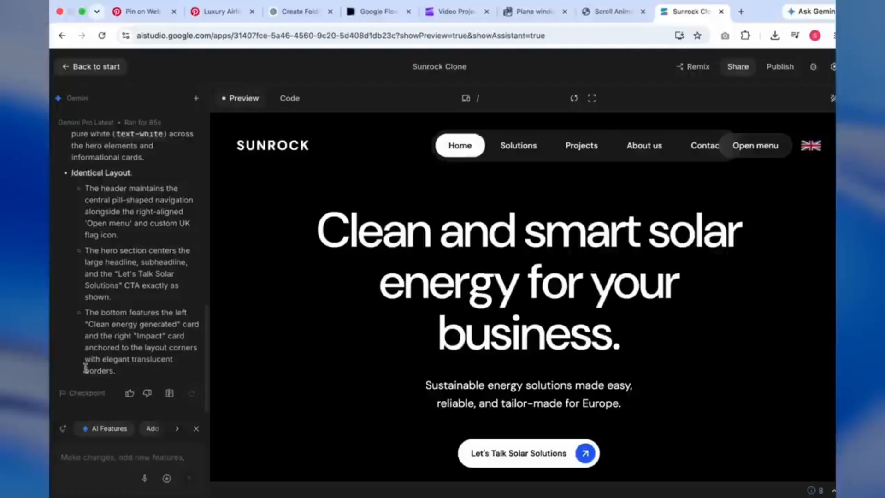
left_click(89, 467)
type("Ch")
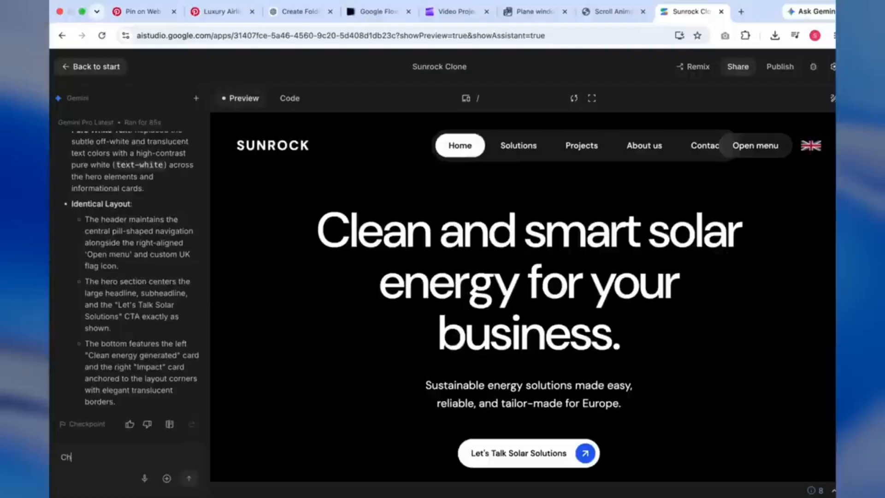
type("anges -")
key("shift+Return")
key("shift+Return")
type("M")
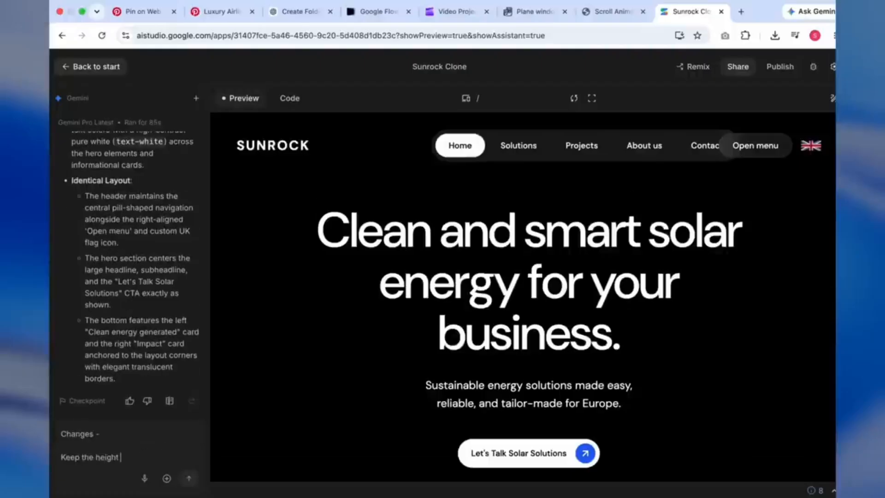
type("section 900 px and fit all co")
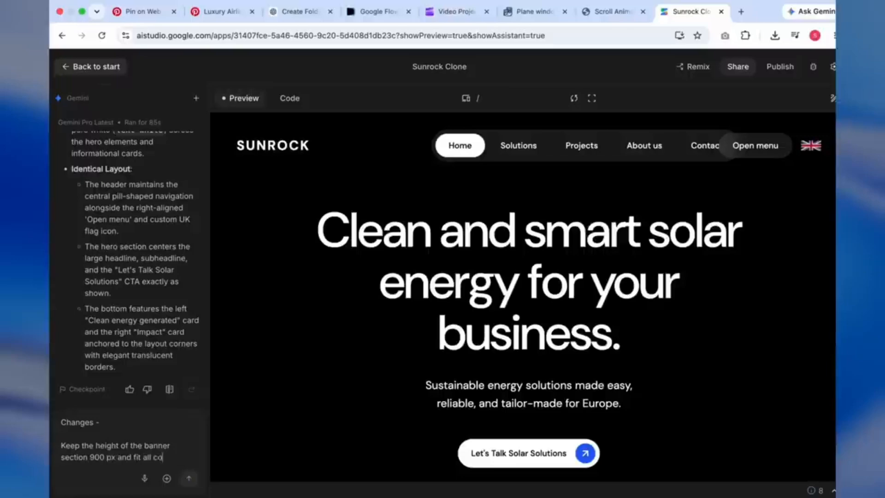
type("mponents in tit.")
key("shift+Return")
left_click(62, 424)
type("-")
Step: Add a request to reduce the headline text to 54px and its font weight to medium
left_click(75, 453)
type("-Reduce the size of the ")
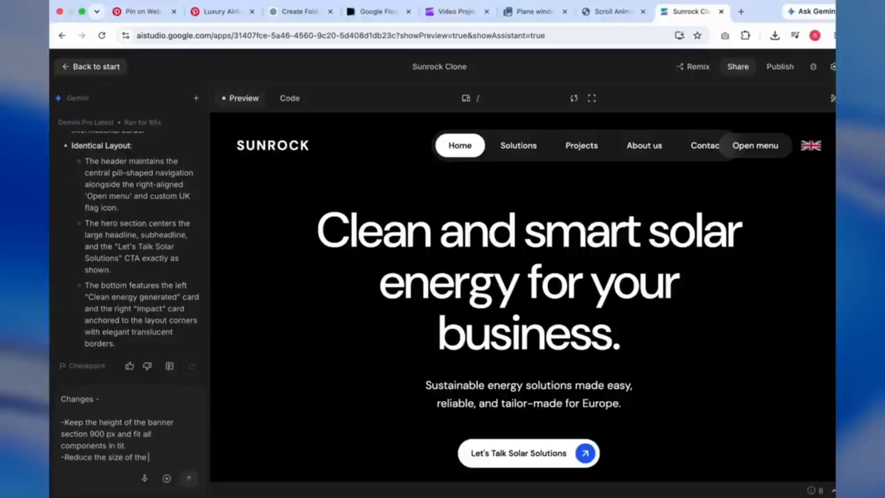
type("headline text keep it 54px and reduce f")
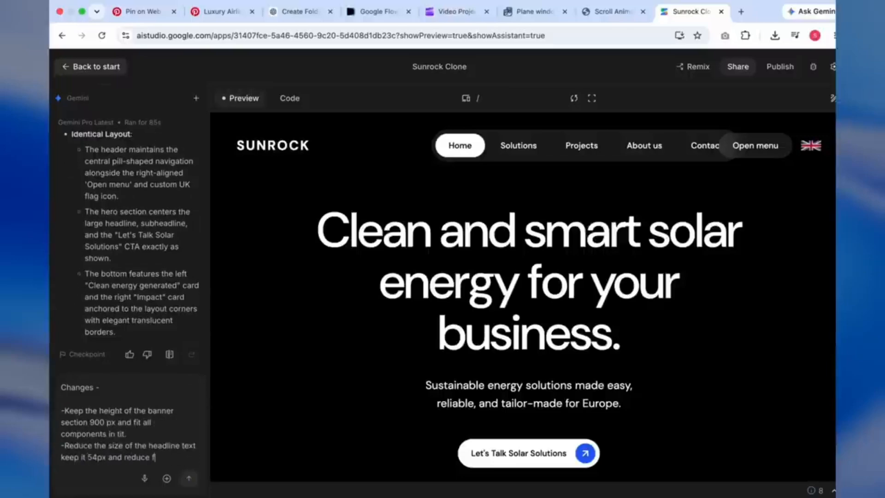
type("ont weight to medium.")
key("shift+Return")
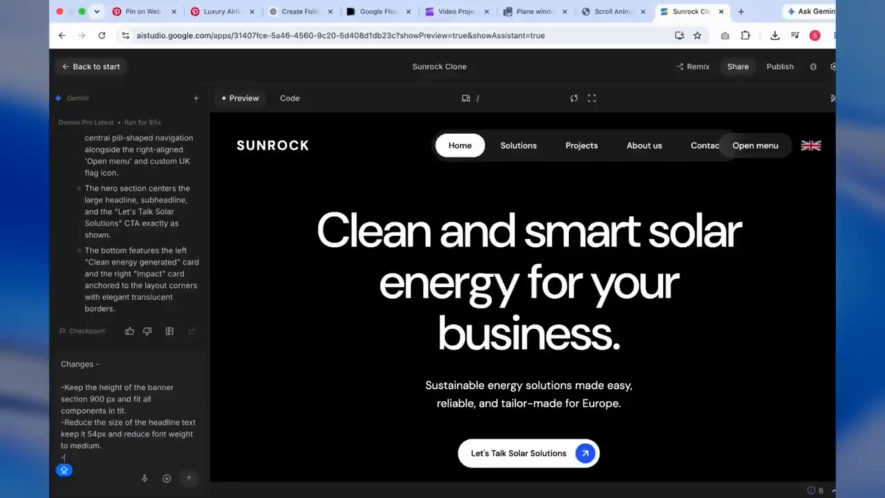
Step: Request a smaller, regular-weight subtext and a reduced gap between headline, subtext and CTA
type("-Reduce the size of subtext and keep font weight to regular.")
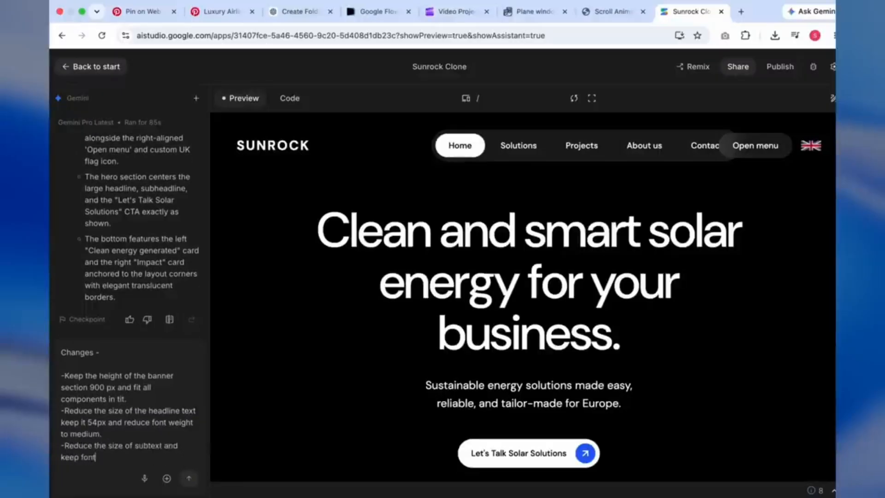
key("shift+Return")
type("-Reduce the gap between healine, subtext and CTA")
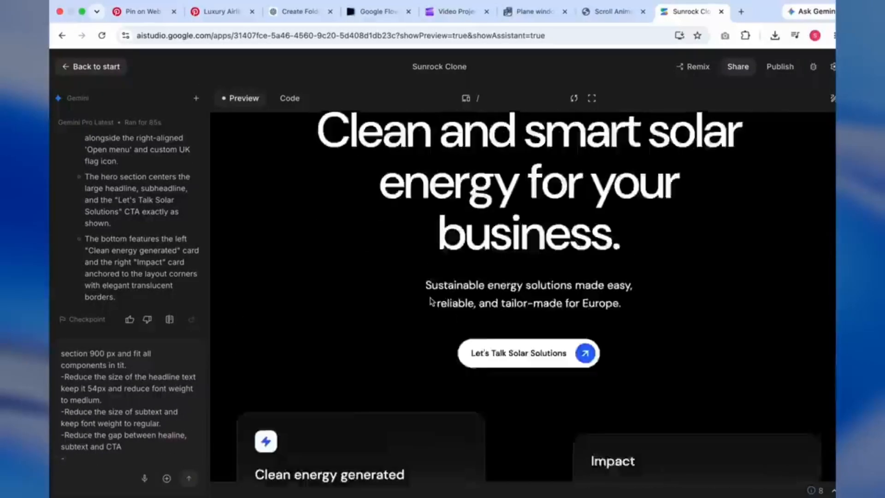
Step: Request a smaller size for the bottom two cards and an icon in the second card similar to the first
key("shift+Return")
type("-Reduce the size o")
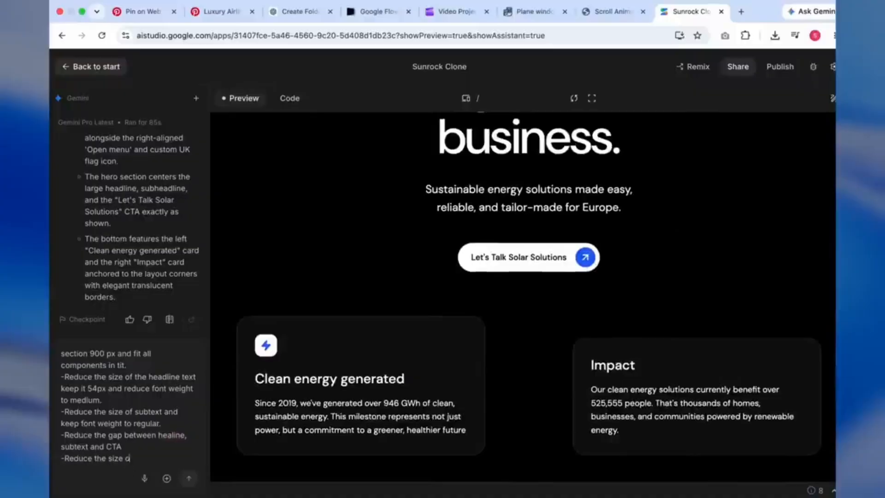
type("f the bottom two cards. add icon in")
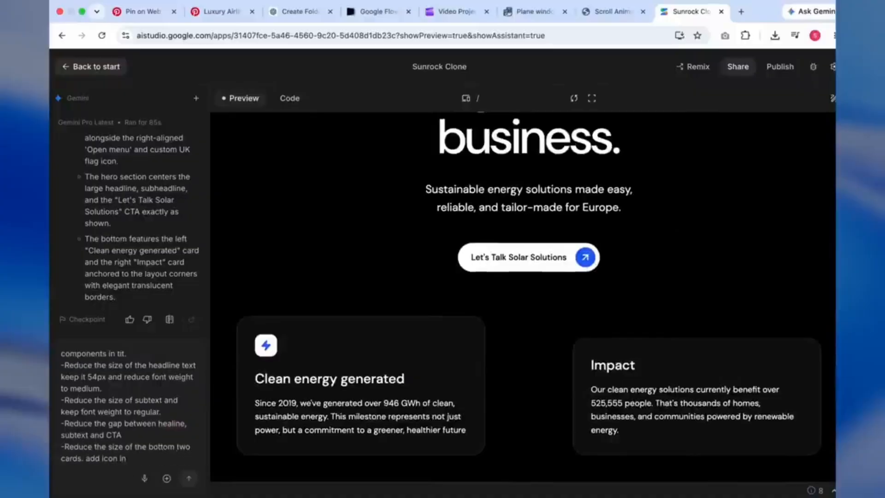
type(" second card as well similar to first card.")
Step: Add a request to reduce the width of both cards, and submit the change list
key("Return")
type("-Reduce the su")
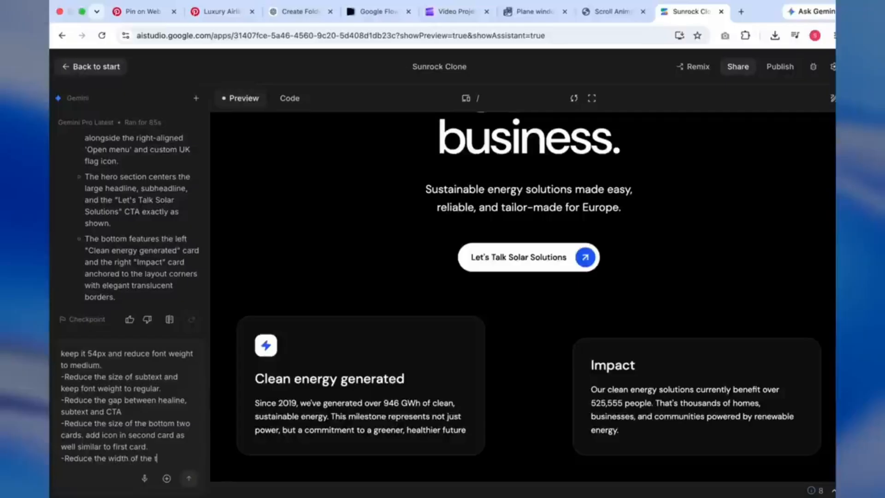
type("wo cards")
double_click(162, 458)
type("both cards cards")
left_click(189, 479)
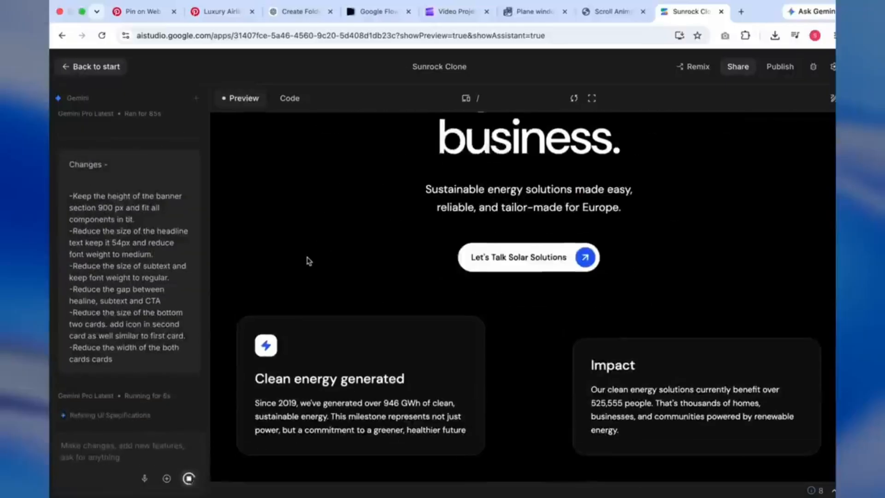
Step: Review the updated banner full screen, from the header and headline to the two bottom cards
left_click(592, 99)
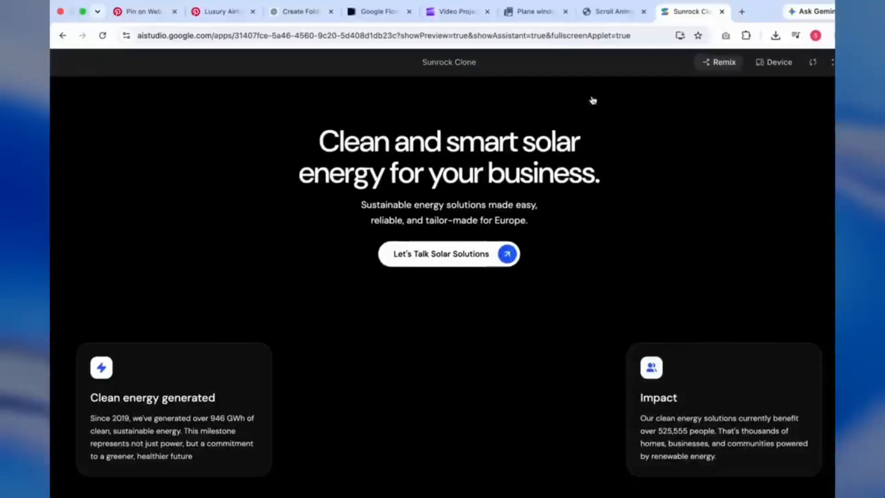
scroll(587, 211, "up", 3)
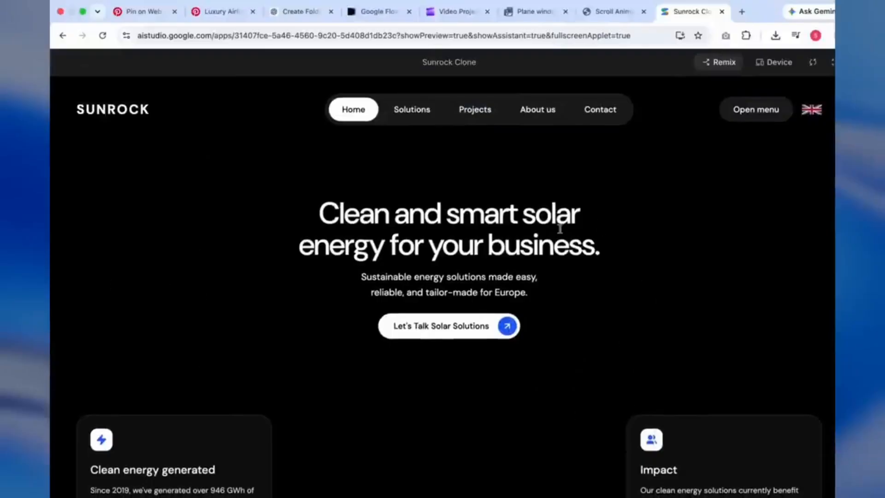
scroll(618, 402, "down", 3)
scroll(618, 401, "up", 3)
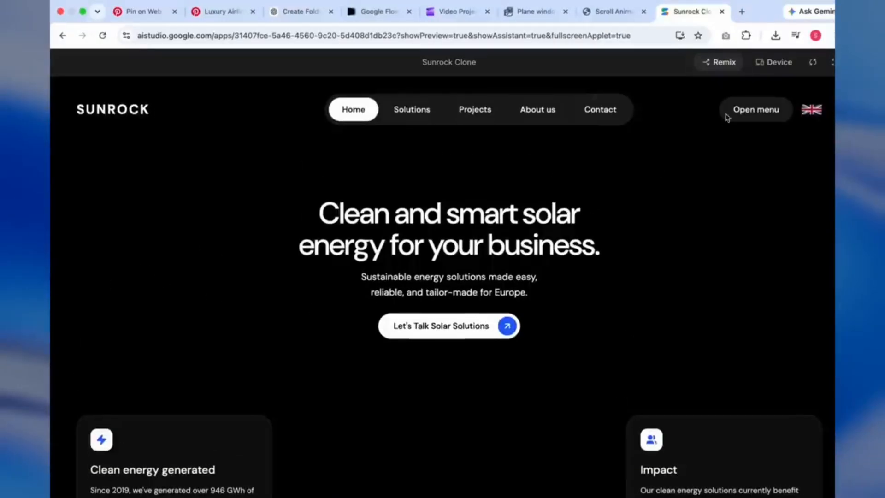
Step: Return to the editor view and start a new change request to centre-align the top nav bar options
left_click(830, 63)
scroll(243, 357, "down", 2)
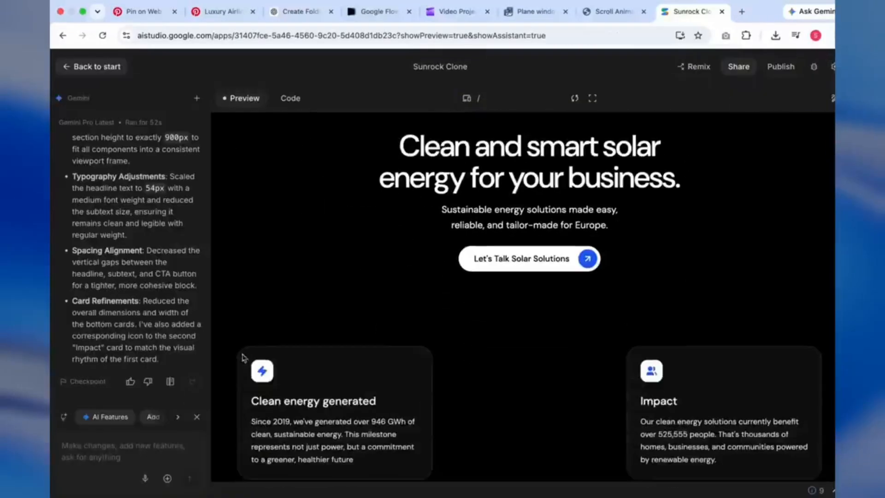
left_click(135, 454)
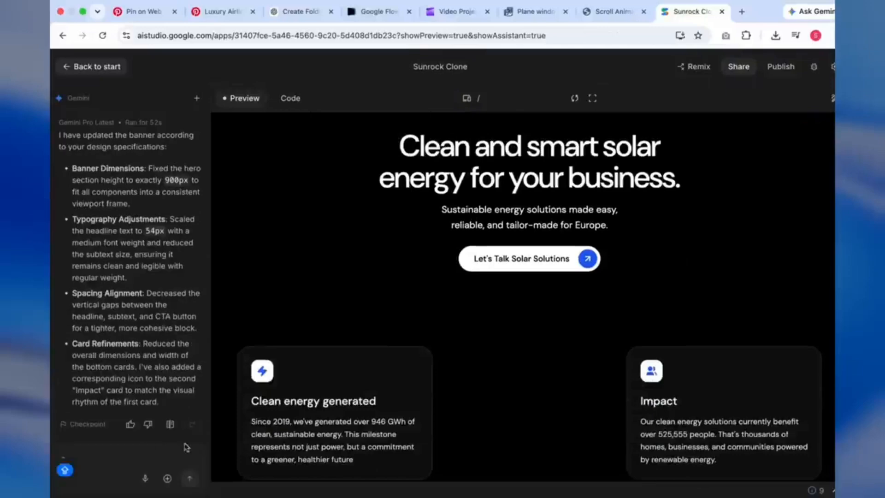
type("-Nav bar options")
double_click(72, 456)
type("Top nav")
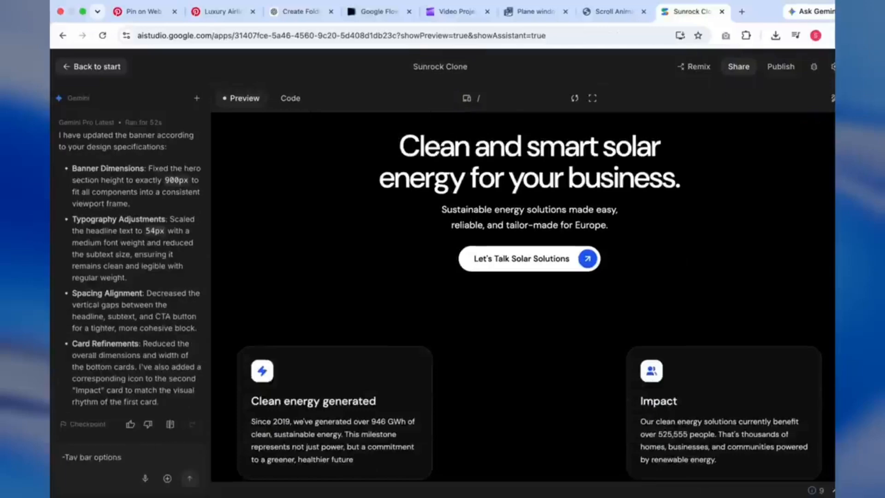
key("End")
type("are not centre alighned, make")
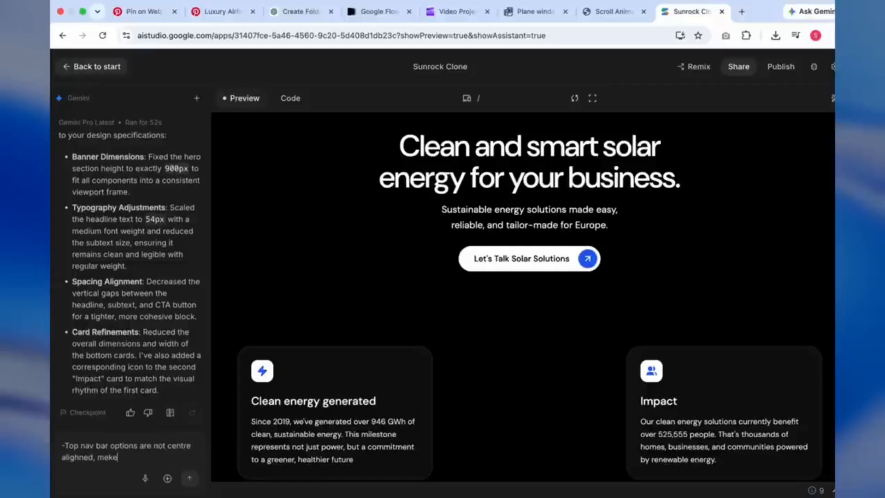
type(" them centre align")
Step: Add a request to remove the flag from the right side of the top nav
key("shift+Return")
type("-Remove")
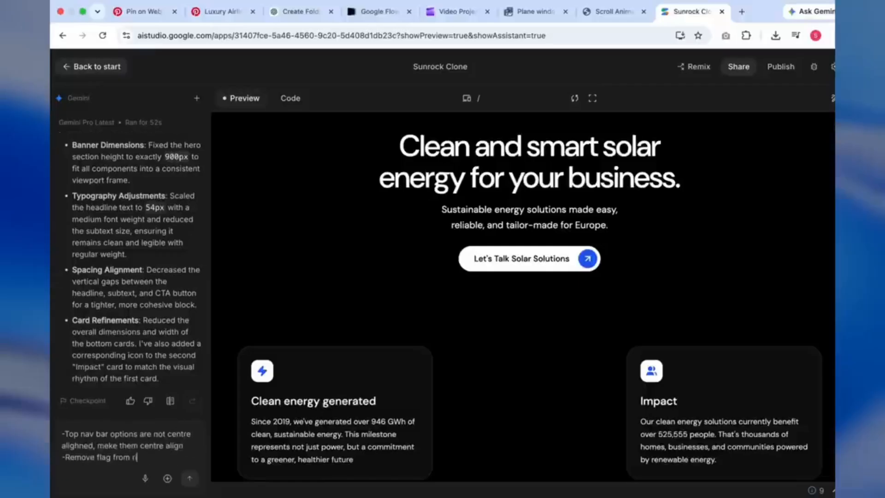
type(" flag from right side of top nav")
Step: Request that the bottom two cards be visible in the 1st fold by reducing the space below the CTA and pushing them upward
key("shift+Return")
type("-Bottom two cards are still")
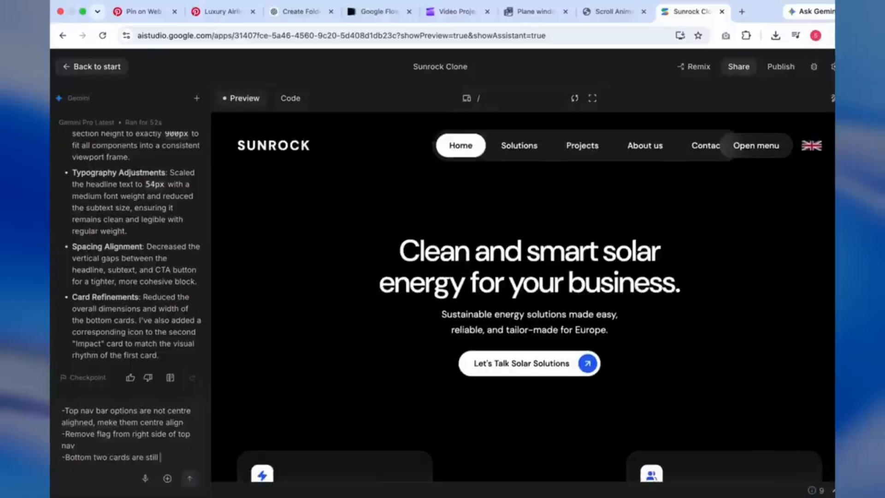
type("they")
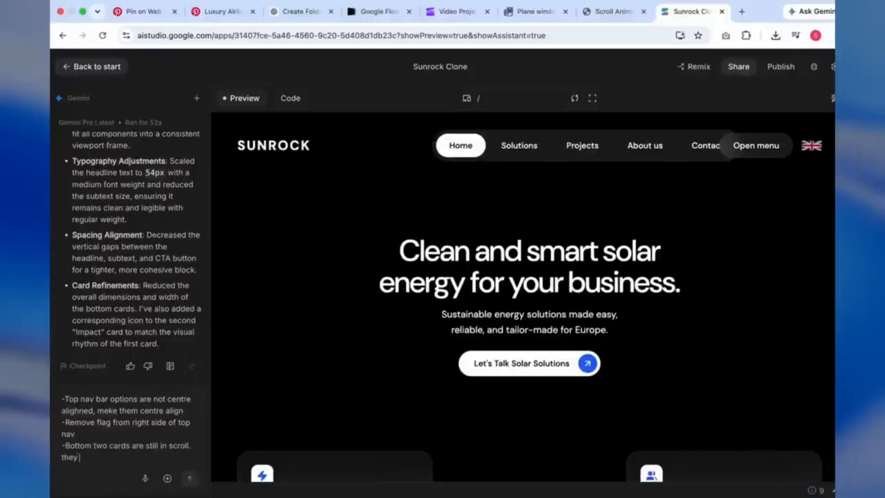
type(" should be visible in 1st fold, so redu")
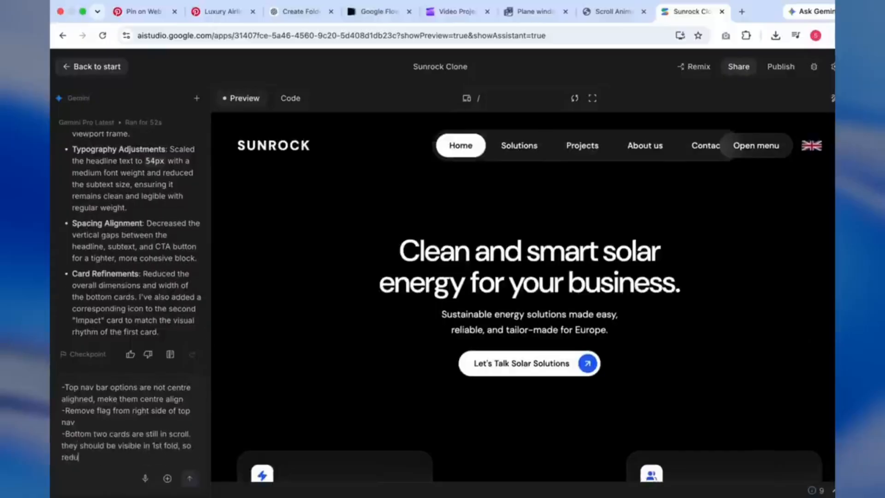
type("ce the space between CTA and")
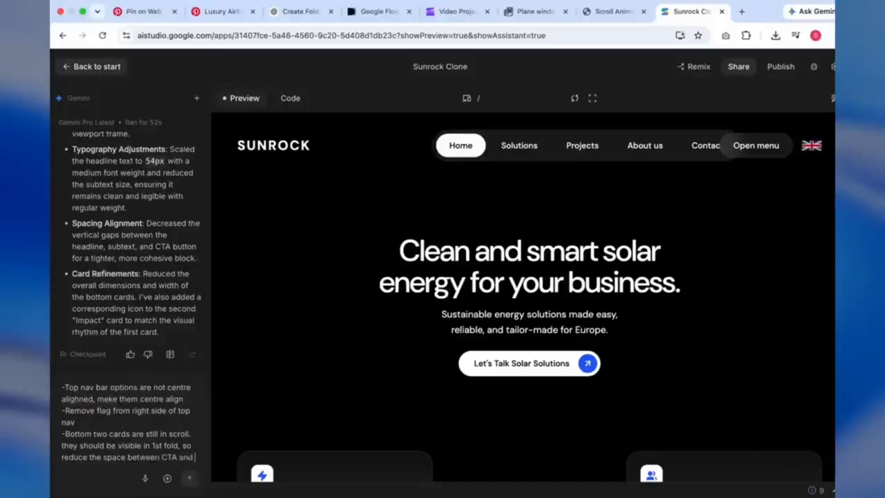
type(" this cards am")
type("d push them upward")
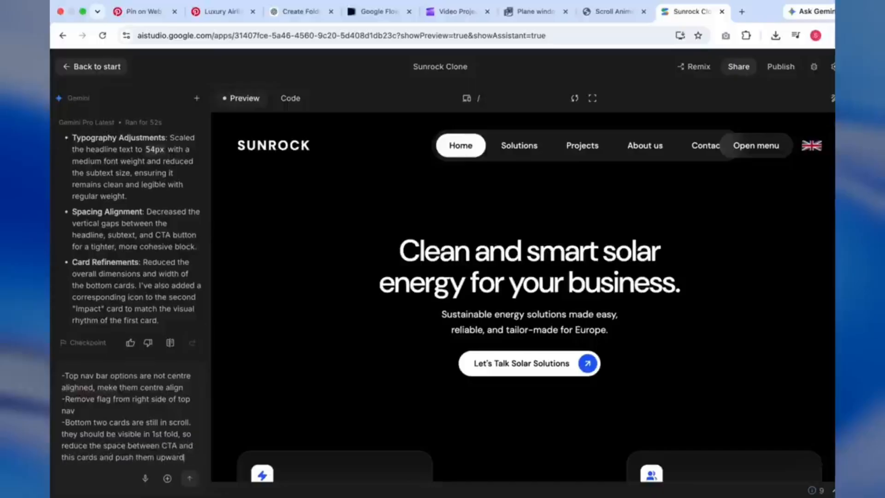
Step: Add a request for a transparent blur background on the two cards and the top nav bar options
key("Return")
type("-Also keep this two cards bac")
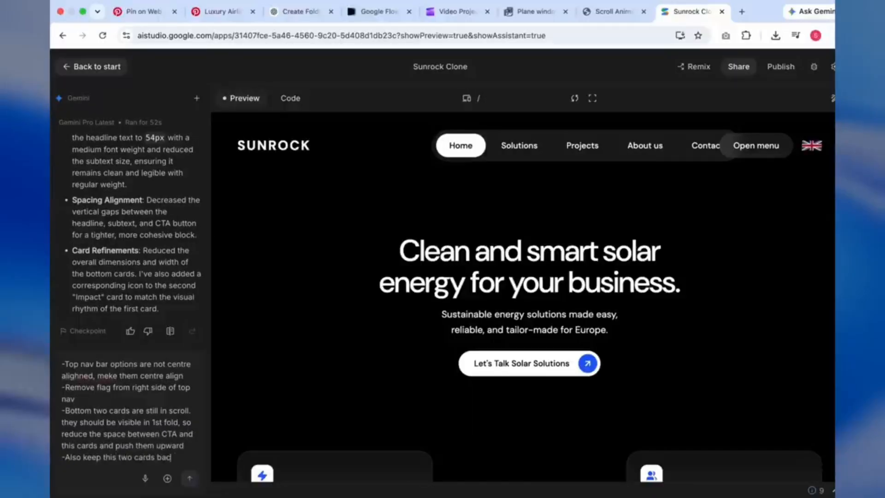
type("kground transperent blurr, same for top nav bar op")
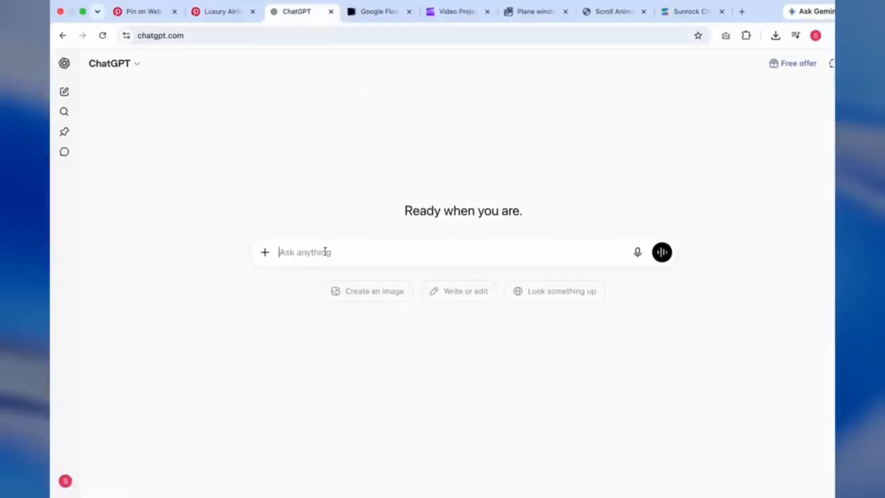
Step: Switch to ChatGPT and ask for content for 5 sections of a Paris travel company website
type("I an creating website for paris travel company.")
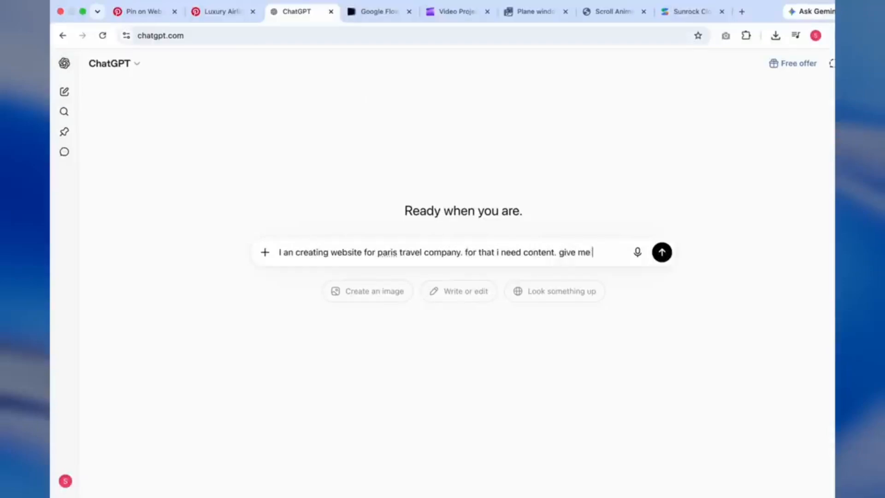
type("for 5 sections")
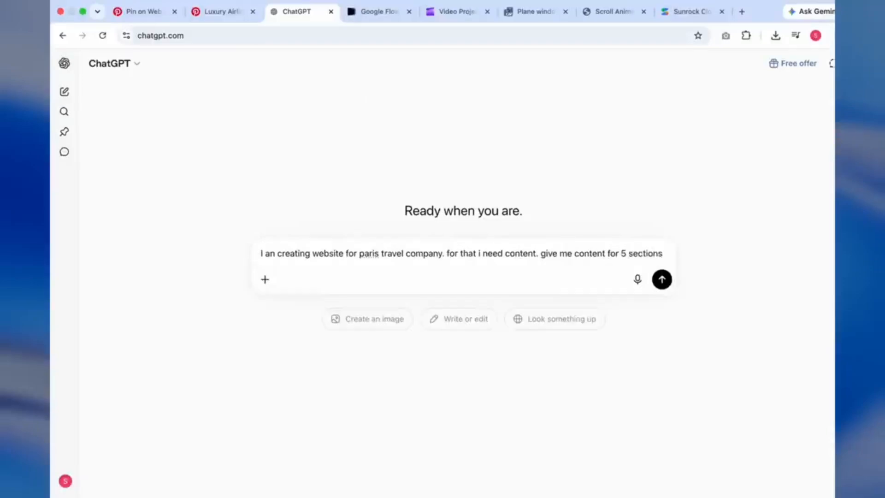
left_click(662, 279)
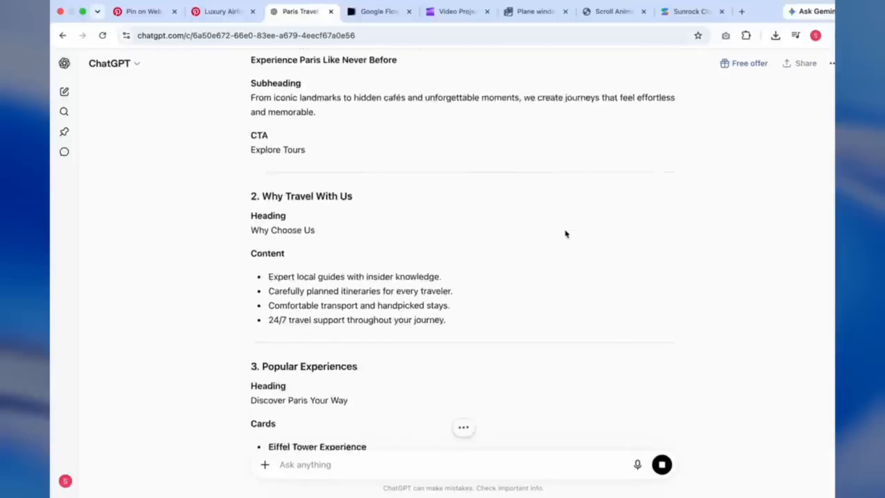
Step: Review the generated Paris travel website copy from the Hero Section through the Call to Action
scroll(324, 197, "up", 3)
scroll(339, 235, "down", 5)
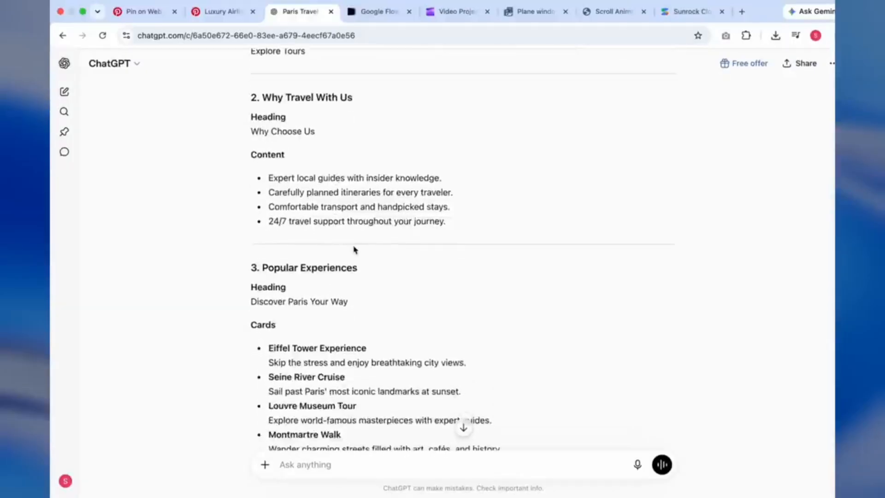
scroll(353, 249, "down", 9)
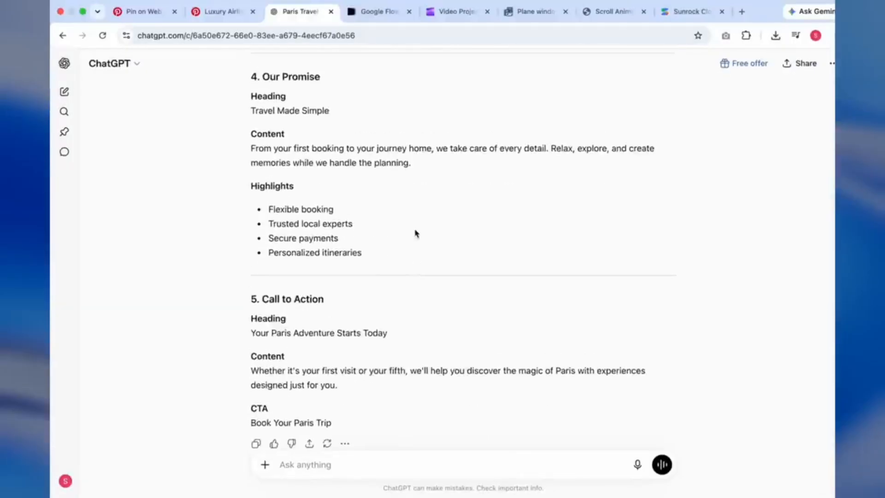
scroll(416, 233, "up", 15)
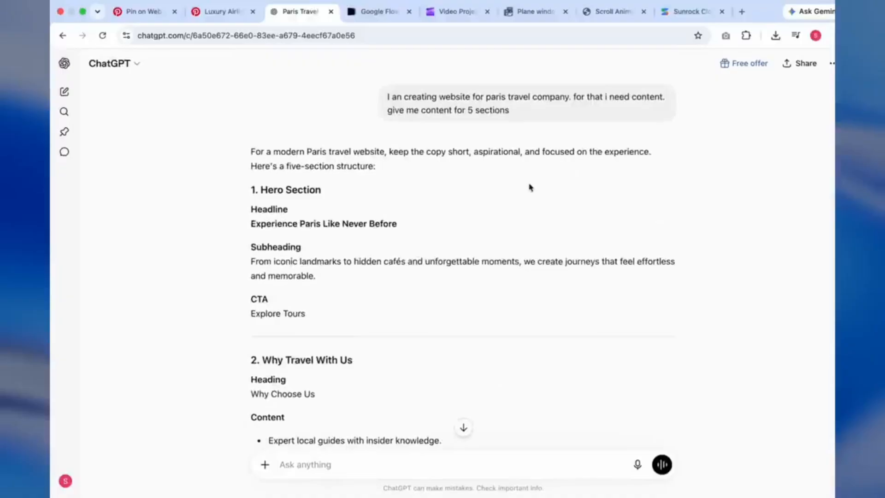
Step: Return to AI Studio and ask for the top nav bar options in one single line and more space between nav bar and headline
type("Top nav")
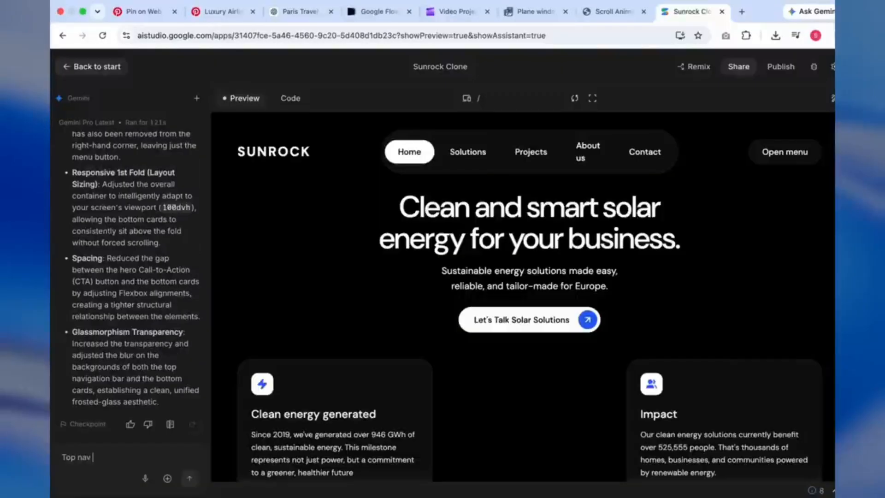
type(" bar options should be in one sing")
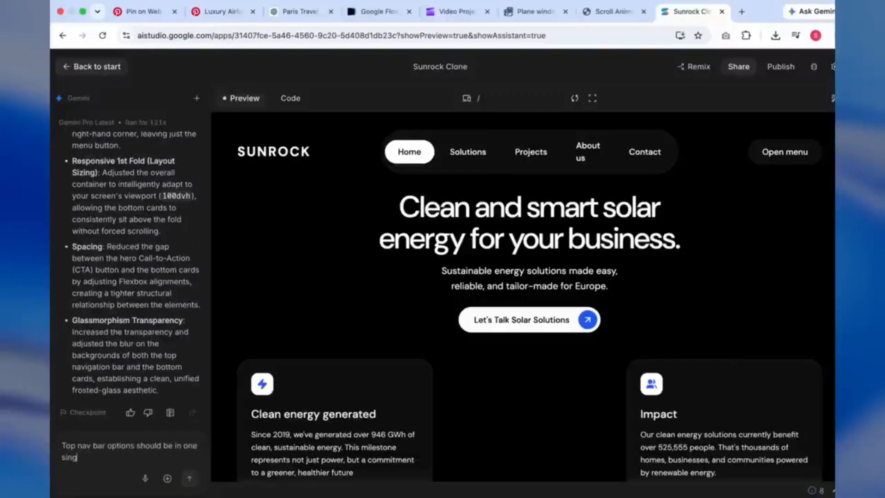
type("le line, fix it")
key("shift+Return")
left_click(64, 435)
type("-Increase the space between to")
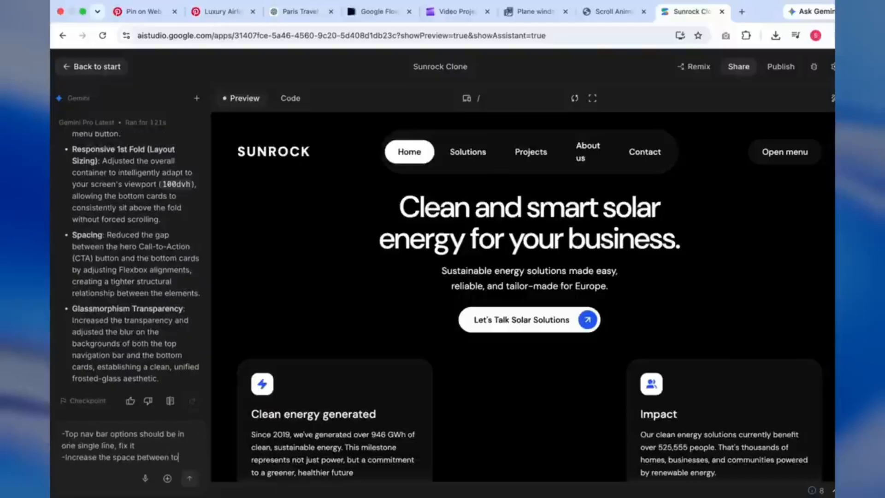
type("p nav bar and headline text, shift it sl")
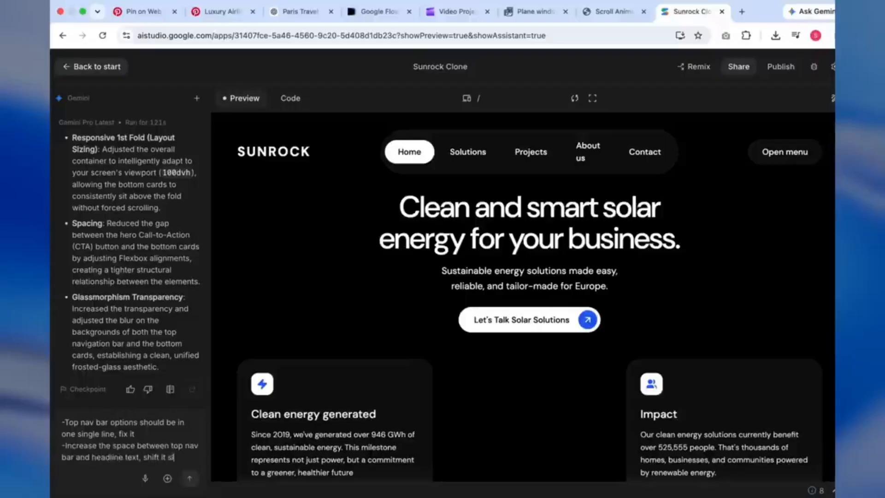
type("ightly below.")
Step: Add a Content block to the prompt with the ChatGPT headline "Experience Paris Like Never Before"
key("shift+Return")
key("shift+Return")
type("Contnet")
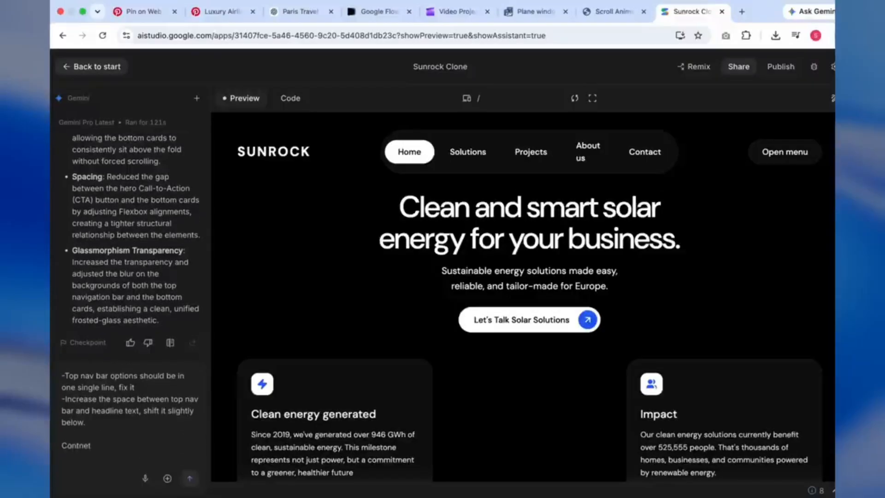
key("BackSpace")
key("BackSpace")
key("BackSpace")
type("ent")
key("shift+Return")
type("-")
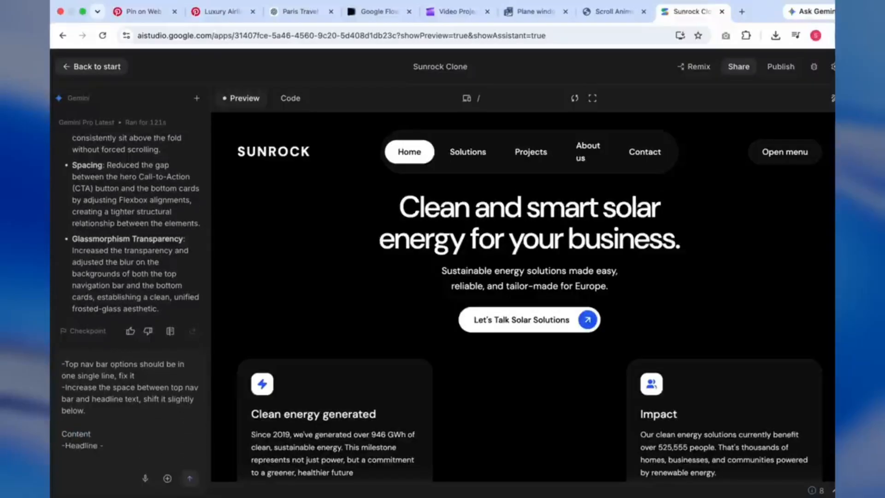
type("Headline -")
left_click(300, 11)
left_click(671, 17)
type("Experience Paris Like Never Before")
Step: Copy the hero subheading about iconic landmarks and hidden cafés from ChatGPT into the AI Studio prompt as the subtext
left_click(299, 11)
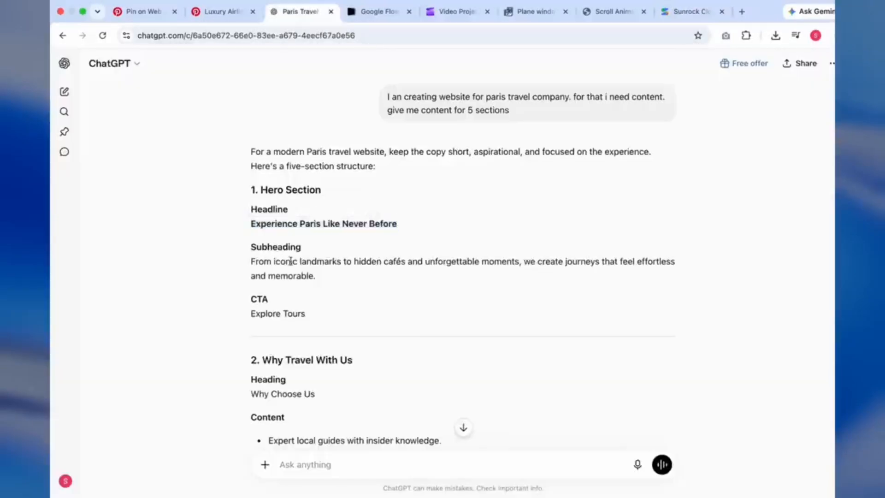
left_click_drag(251, 258, 315, 275)
key("super+c")
left_click(689, 11)
key("super+v")
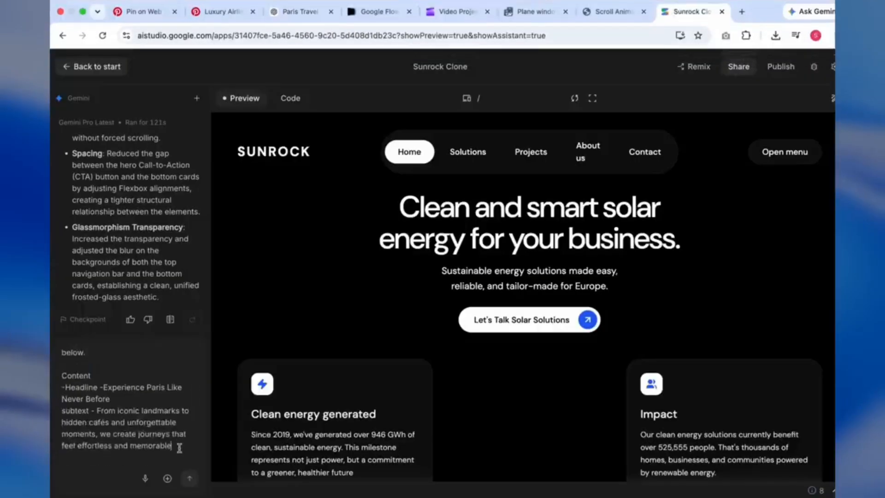
Step: Add the CTA text "Explore tours" to the AI Studio prompt, taking it from the ChatGPT copy
type("CTA -")
left_click(293, 11)
left_click(667, 16)
type("Explore tours")
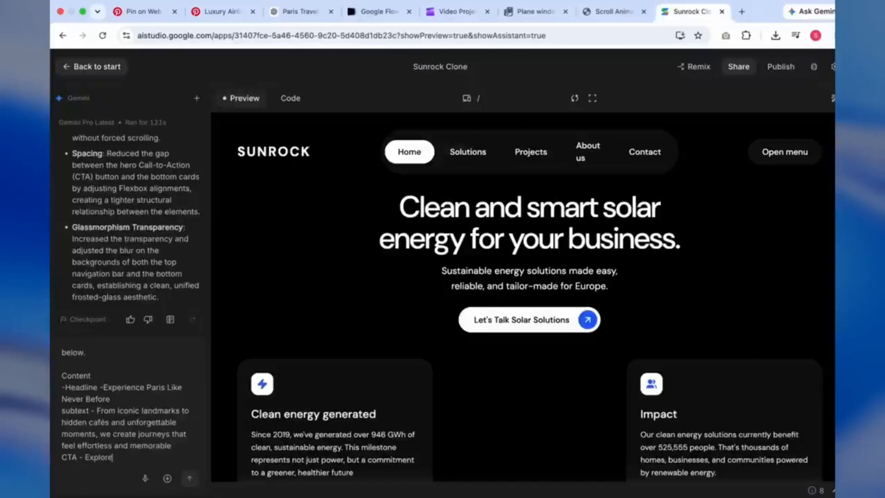
key("Return")
Step: Ask ChatGPT for two cards to put in the banner, each with head text and subtext
key("super+3")
scroll(452, 234, "down", 9)
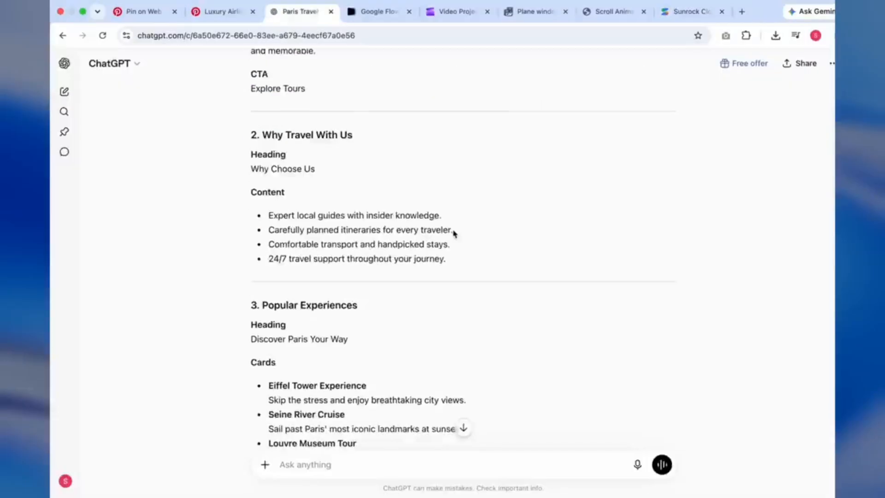
scroll(453, 234, "up", 9)
scroll(453, 234, "down", 12)
type("Gi")
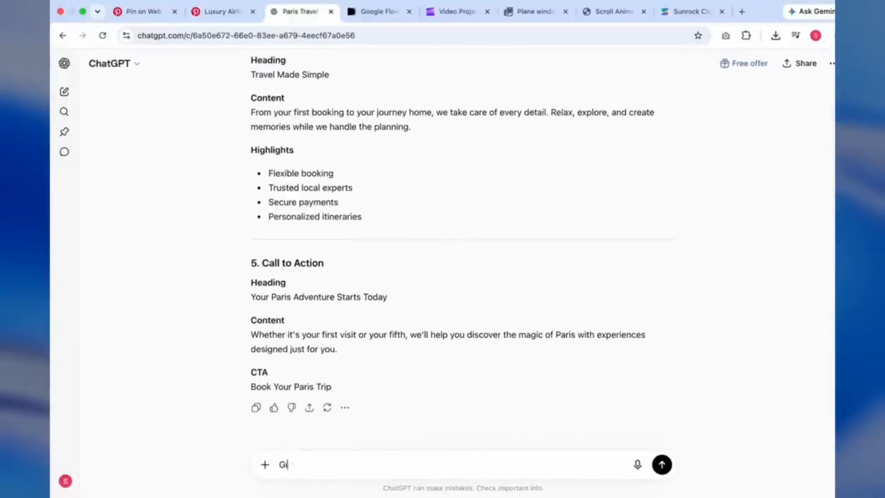
type("ve two cards that i can put in banner,")
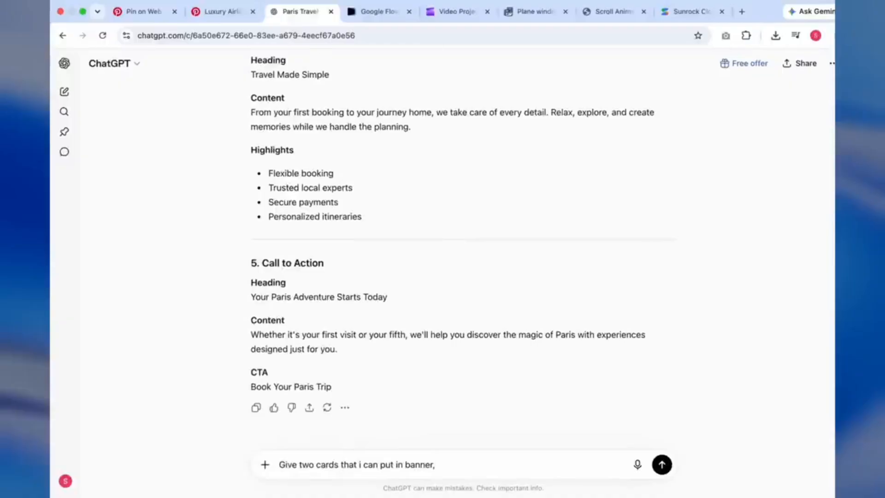
type(" headtext and subtext")
key("Return")
Step: Copy the heading "Authentic Paris Experiences" from ChatGPT into the AI Studio prompt as Card 1
triple_click(309, 224)
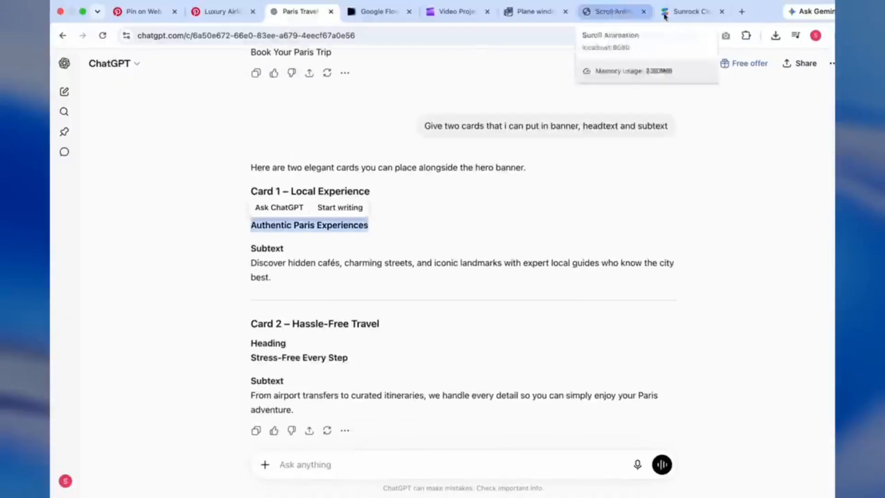
left_click(664, 13)
type("Card 1-")
key("ctrl+v")
key("Return")
Step: Add the Card 1 subtext about hidden cafés, charming streets and expert local guides from ChatGPT to the prompt
type("subtext -")
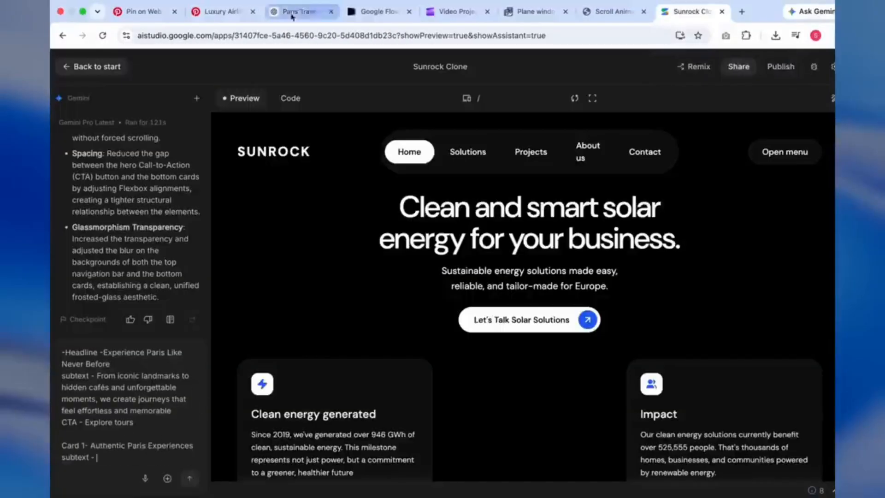
left_click(291, 17)
left_click_drag(251, 262, 271, 277)
left_click(691, 12)
key("super+v")
Step: Add a card 2 entry to the prompt with the ChatGPT heading "Stress-Free Every Step"
key("Return")
key("Return")
type("card 2-")
left_click(298, 14)
left_click_drag(250, 358, 356, 358)
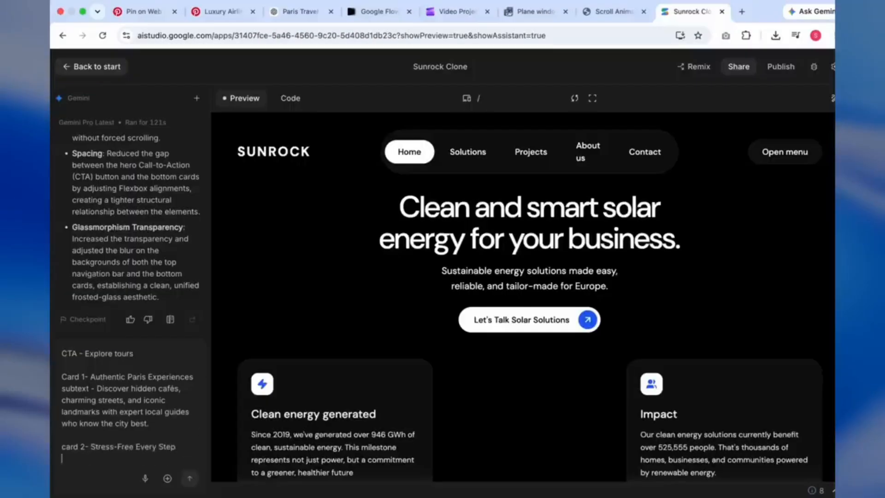
Step: Add the card 2 subtext about airport transfers and curated itineraries from ChatGPT, and submit the prompt
type("subtext -")
left_click(298, 11)
left_click_drag(251, 369, 344, 385)
key("super+c")
left_click(691, 12)
key("super+v")
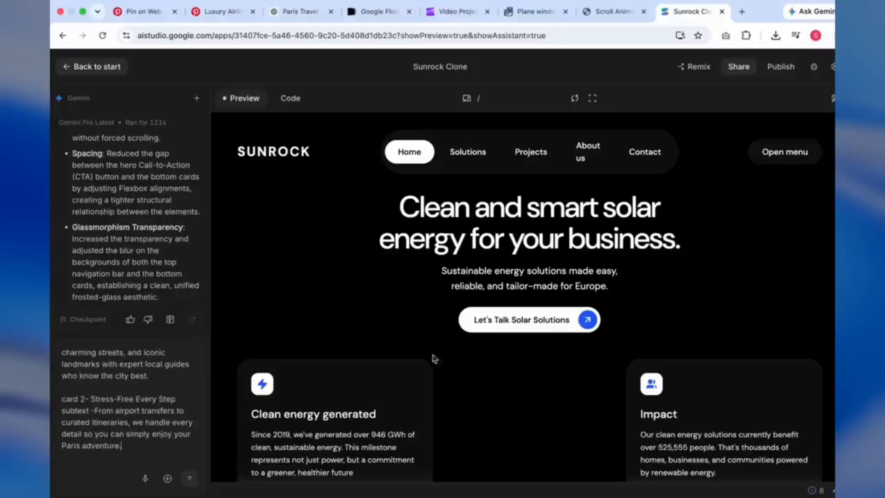
key("ctrl+Return")
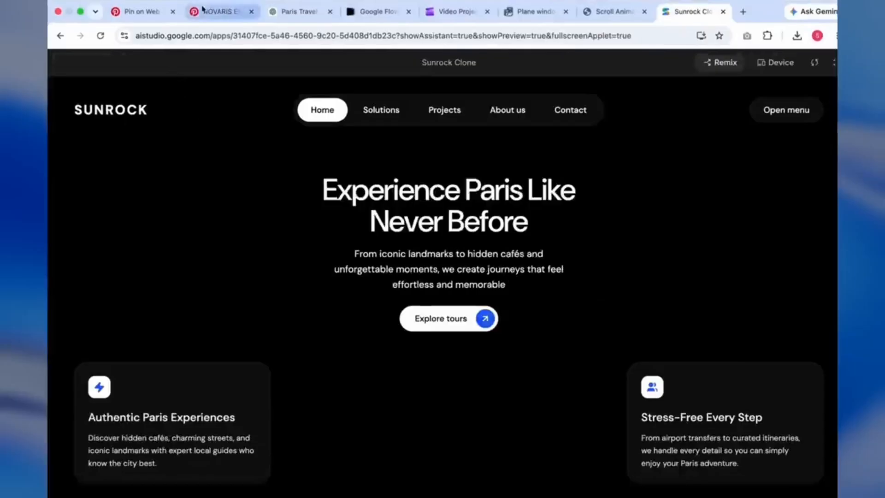
Step: Switch to Pinterest, browse the related website designs and open the ApexForm "Industrial & Commercial" pin
left_click(216, 12)
left_click(518, 349)
scroll(517, 350, "down", 10)
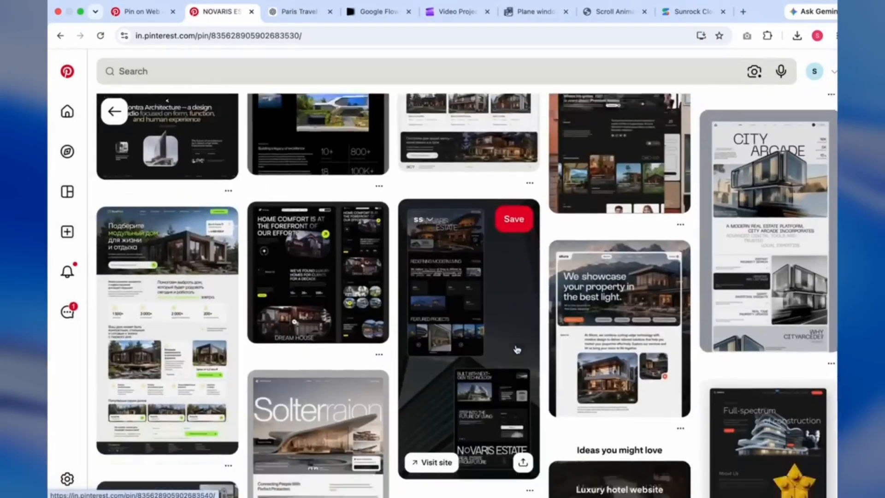
scroll(517, 349, "down", 12)
scroll(518, 349, "down", 5)
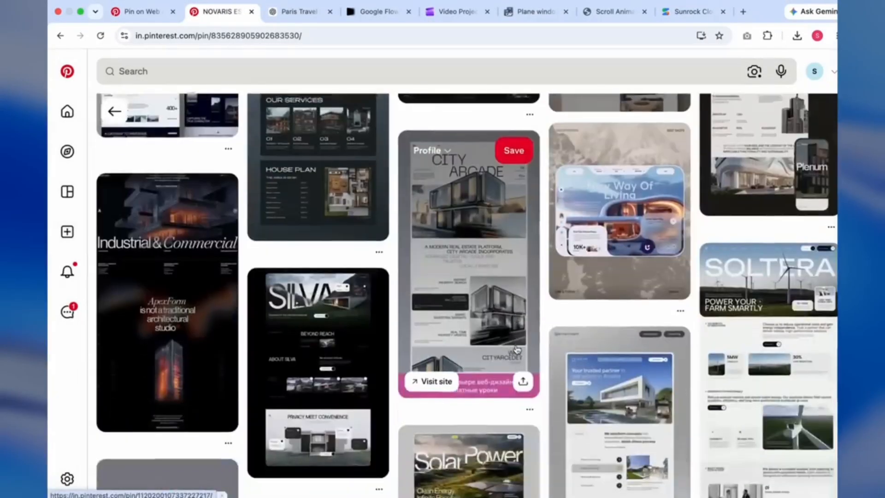
left_click(172, 291)
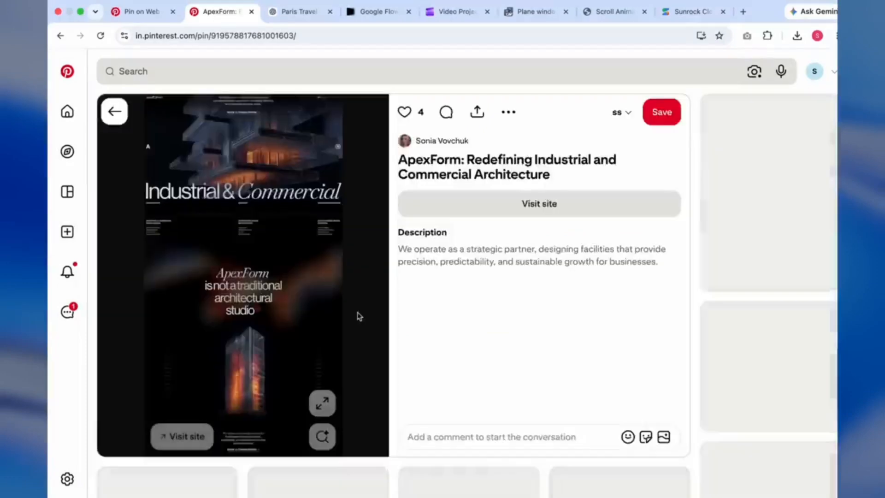
Step: Find the related ApexForm pin and capture a screenshot of its "Proudly Trusted by Leading Brands Across Industries" section with the logo row
scroll(359, 316, "down", 3)
scroll(359, 316, "down", 8)
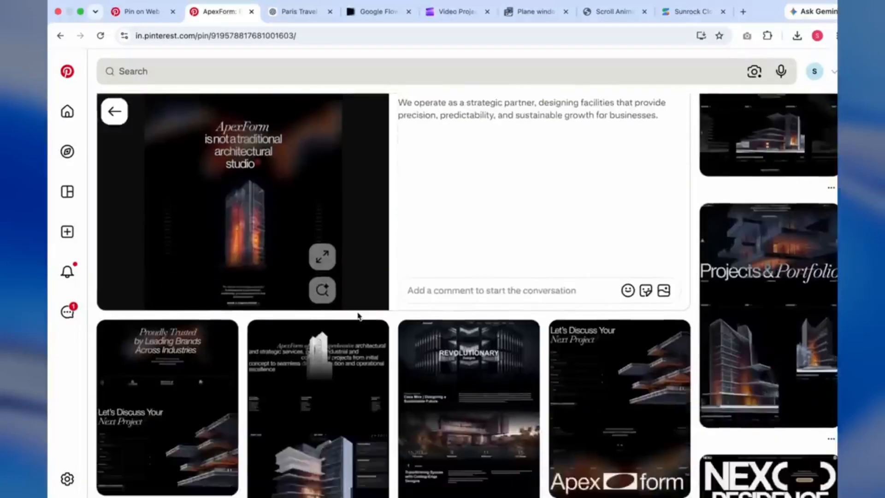
scroll(359, 316, "down", 1)
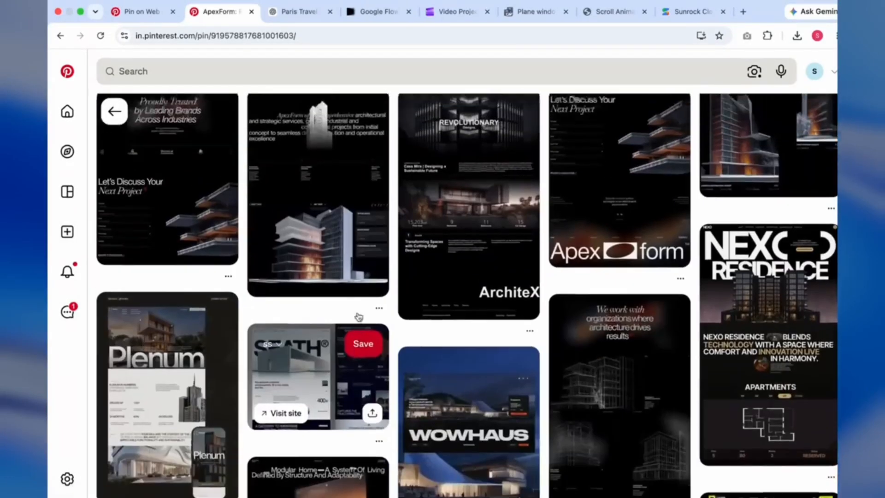
scroll(358, 316, "up", 3)
scroll(361, 317, "down", 8)
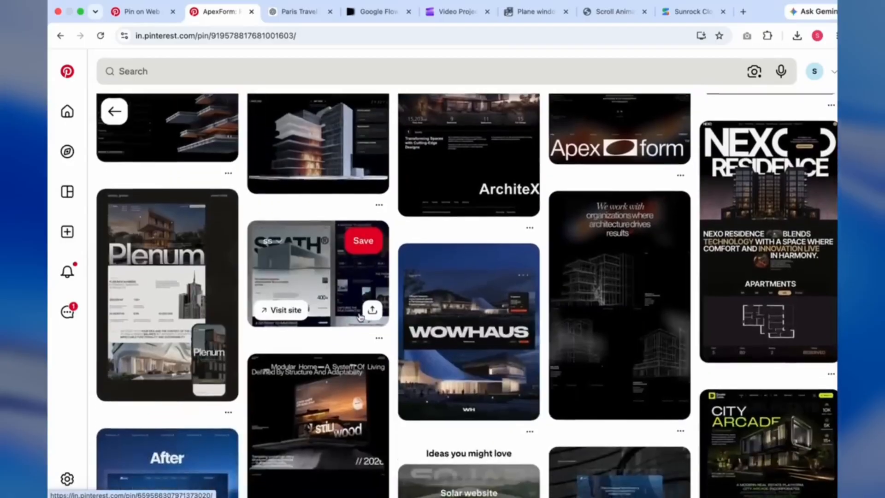
scroll(214, 431, "up", 11)
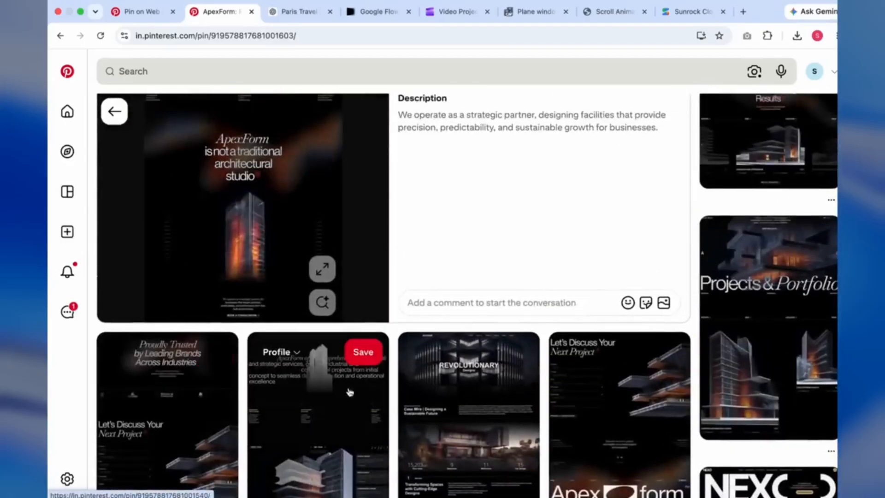
scroll(358, 383, "down", 1)
left_click(369, 400)
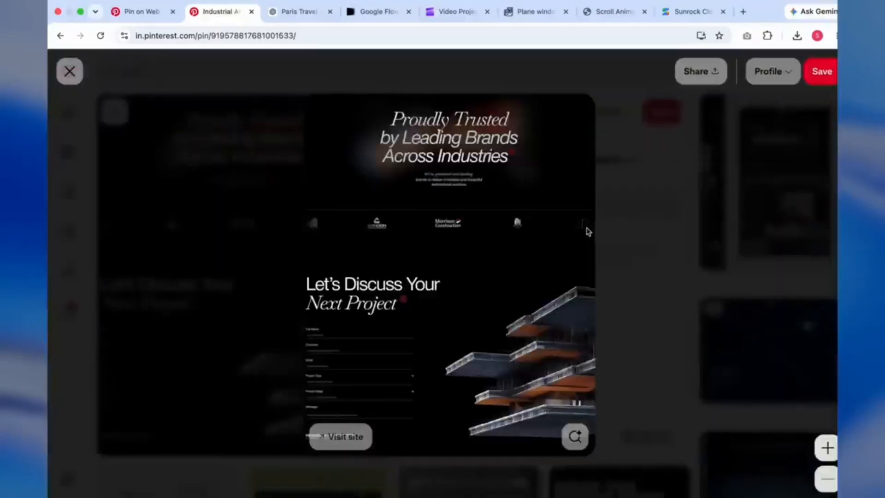
key("super+shift+4")
left_click_drag(307, 98, 594, 244)
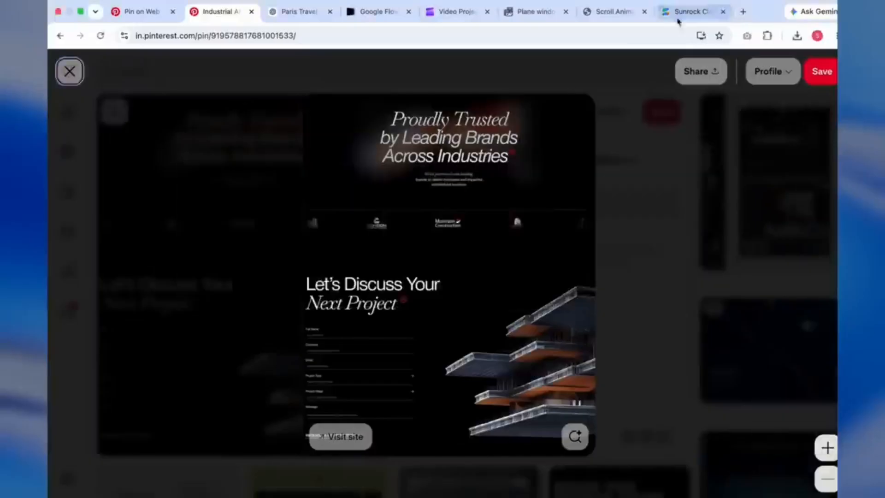
Step: In AI Studio, attach the screenshot and request it as a second section after the banner, with main text, subtext and brand logos below
left_click(682, 14)
left_click(97, 424)
key("super+v")
type("Add this")
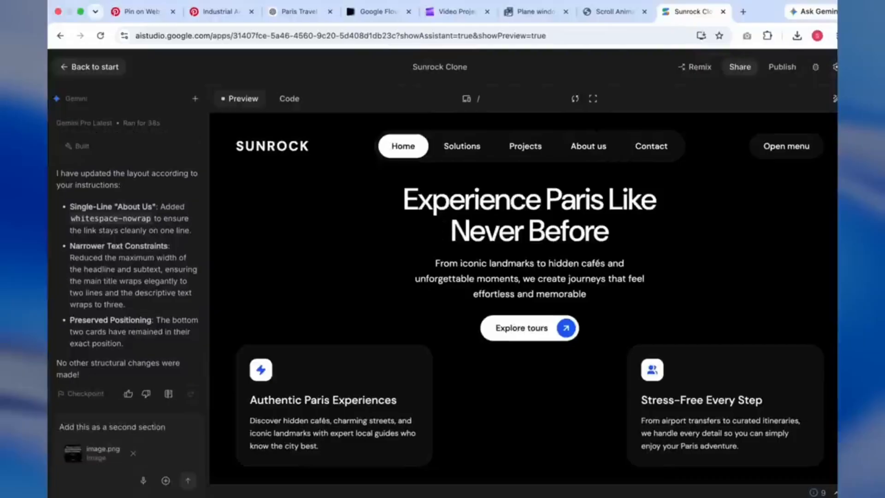
type(" as a second section after banner. ")
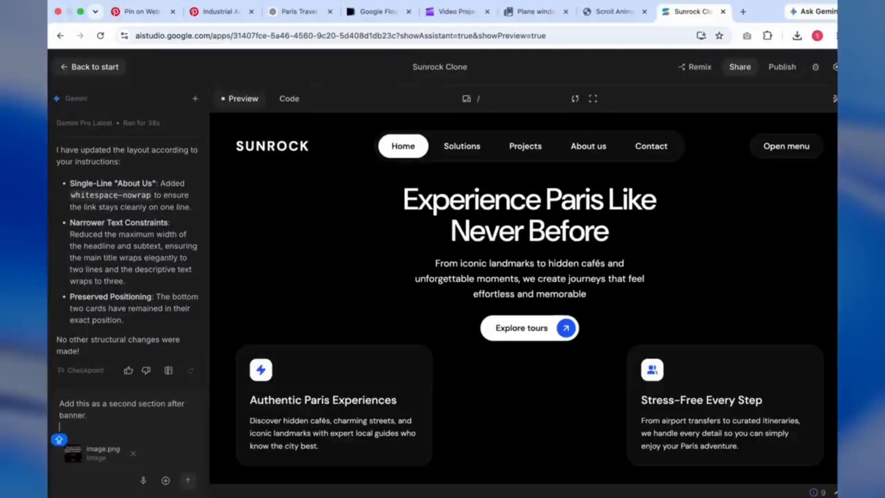
type("Main text subtext and belwo som")
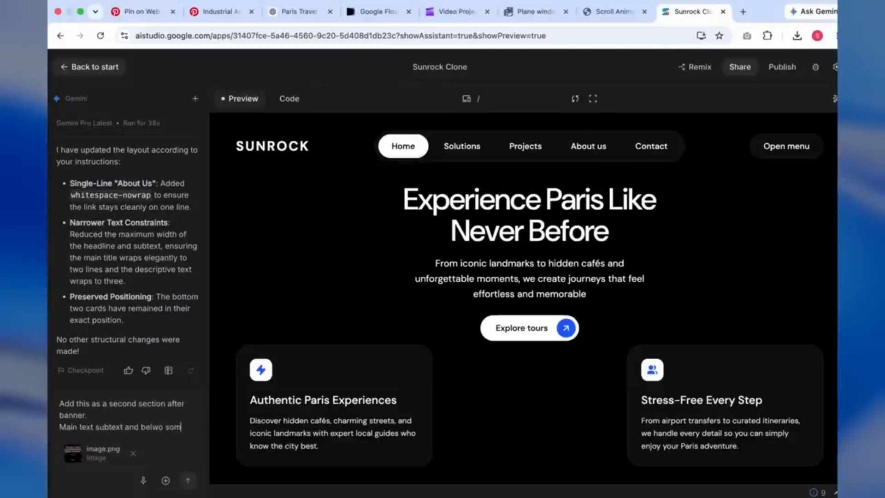
type("e brand logos.")
key("shift+Return")
type("Use")
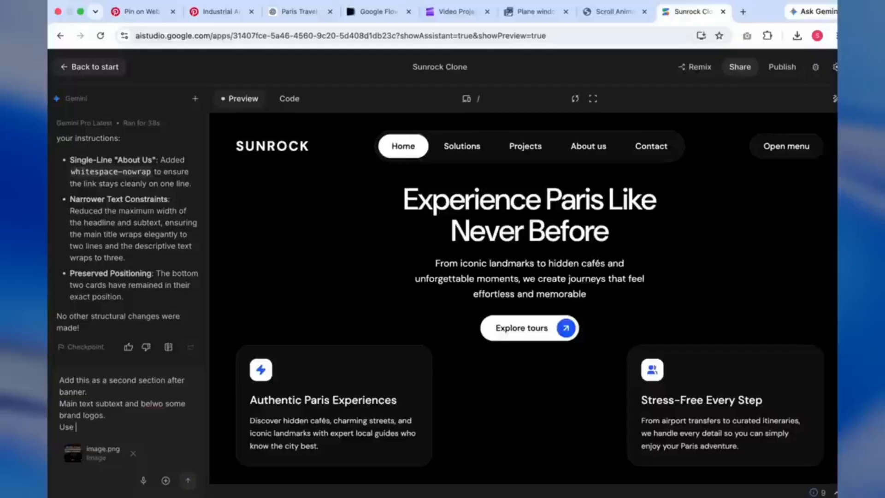
type(" font a")
key("BackSpace")
key("BackSpace")
key("BackSpace")
key("BackSpace")
key("BackSpace")
key("BackSpace")
key("BackSpace")
key("BackSpace")
key("BackSpace")
key("BackSpace")
Step: Specify the reference's italic font for the headline, DM Sans for the rest and white as the color, and submit the prompt
type("for rest")
type(" used")
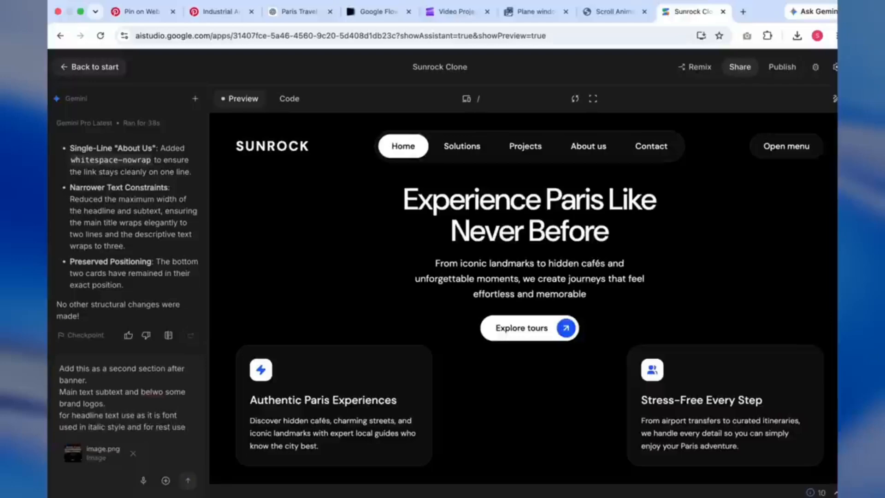
type(" dm sans font .")
key("shift+Return")
type("color should be ")
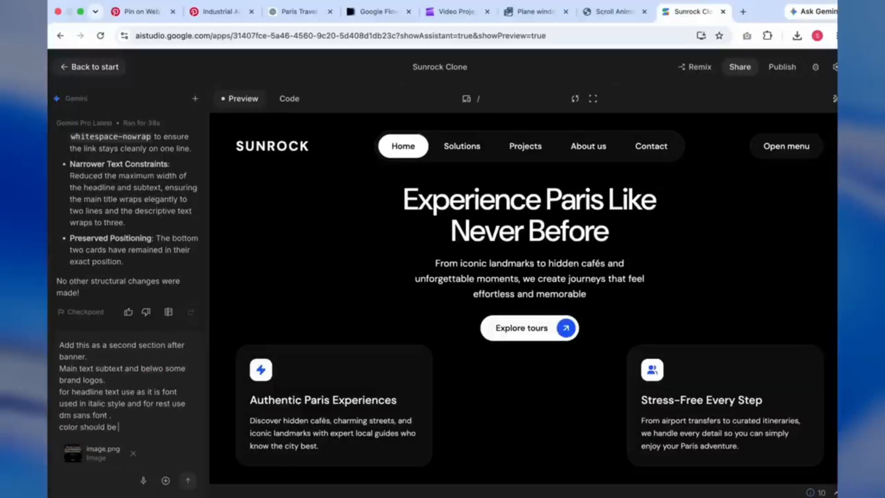
type("white")
key("Return")
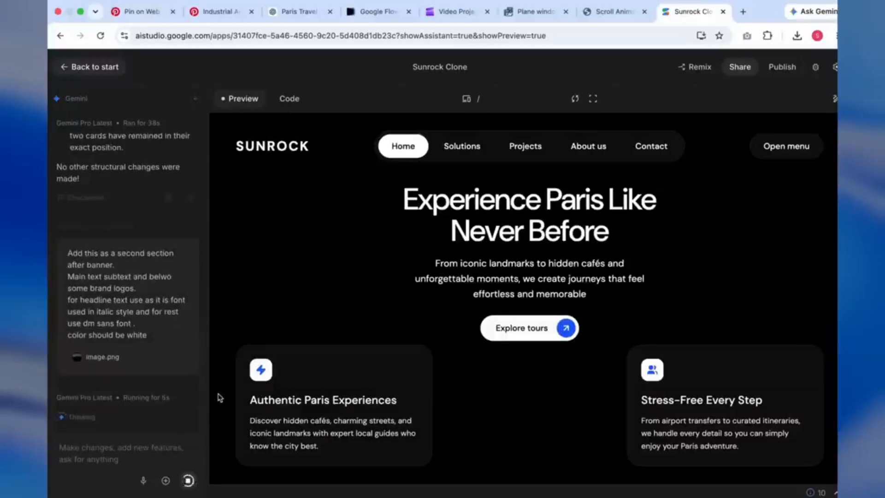
Step: Review the new trusted-brands section together with the banner in the full-screen preview
scroll(499, 280, "down", 10)
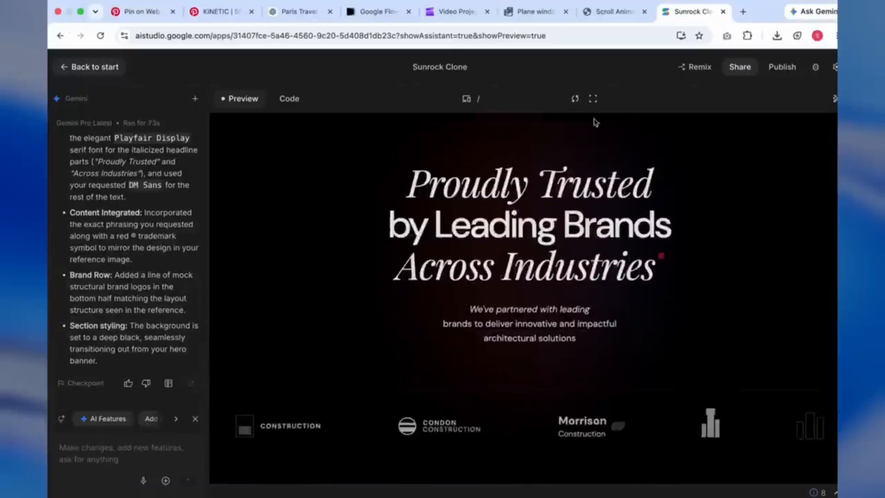
left_click(592, 98)
scroll(648, 340, "up", 4)
scroll(647, 340, "down", 4)
scroll(648, 340, "up", 9)
left_click(834, 62)
Step: Attach the copied reference screenshot and request a third section in the first two sections' style, with all four cards but no background or visuals
left_click(101, 452)
key("super+v")
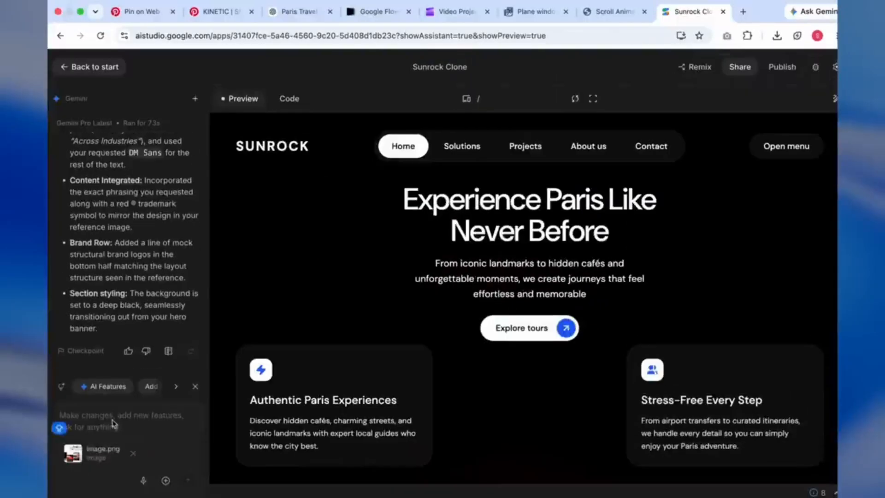
type("Now add this third section. use same style used for first two sections. Remove the background and")
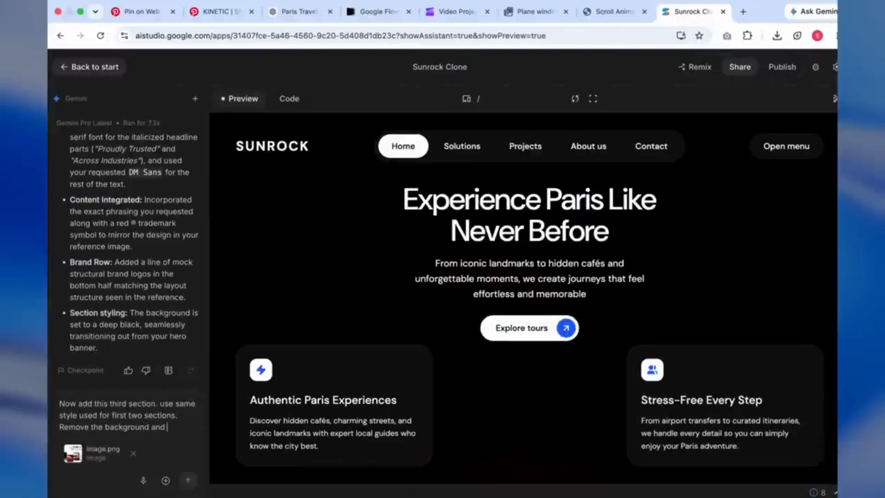
type(". Place all")
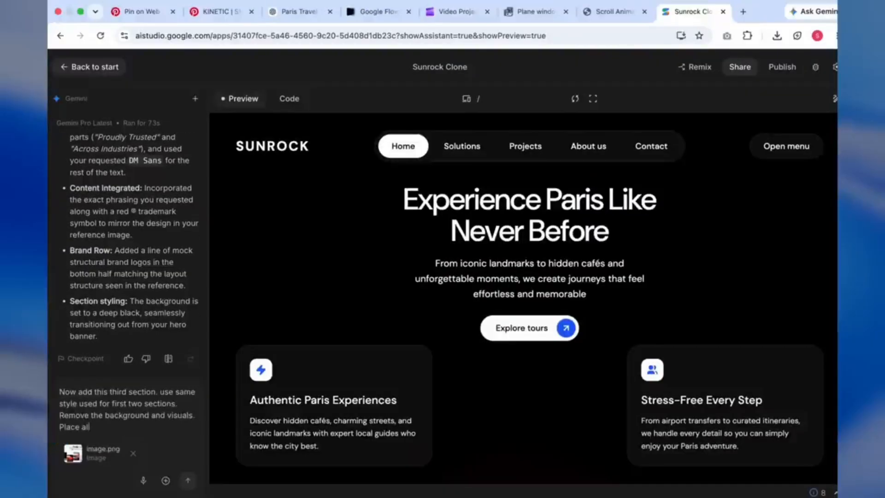
type(" four cards as it is and remove the visuals added in it and")
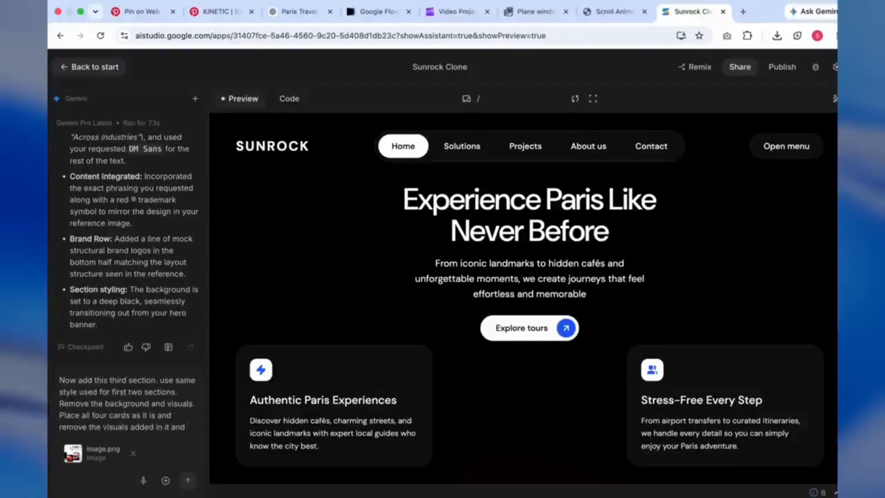
Step: Specify the same style as the banner cards and the reference's text placement, and submit the third-section prompt
type(" give the treatment to this cards as same as banner cards.")
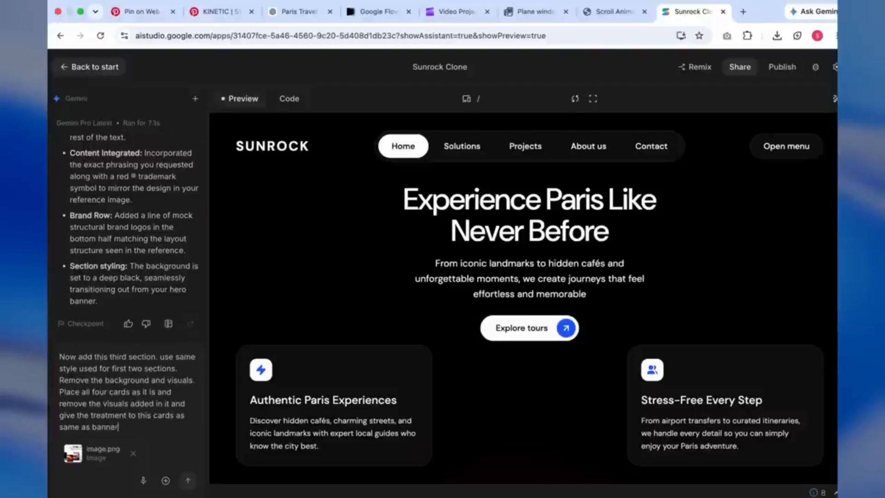
left_click(95, 457)
left_click(675, 125)
left_click_drag(60, 415, 142, 427)
type("use same style as bann")
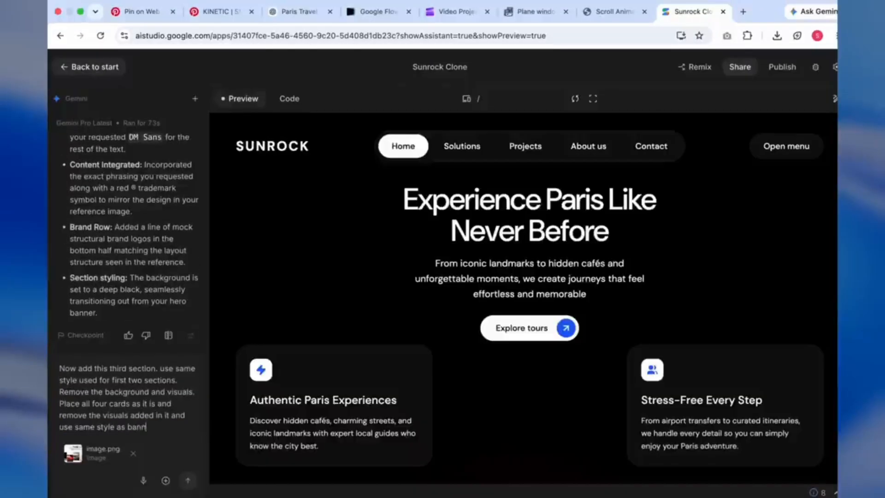
type("er cards.")
key("shift+Return")
type("Keep text placement as same")
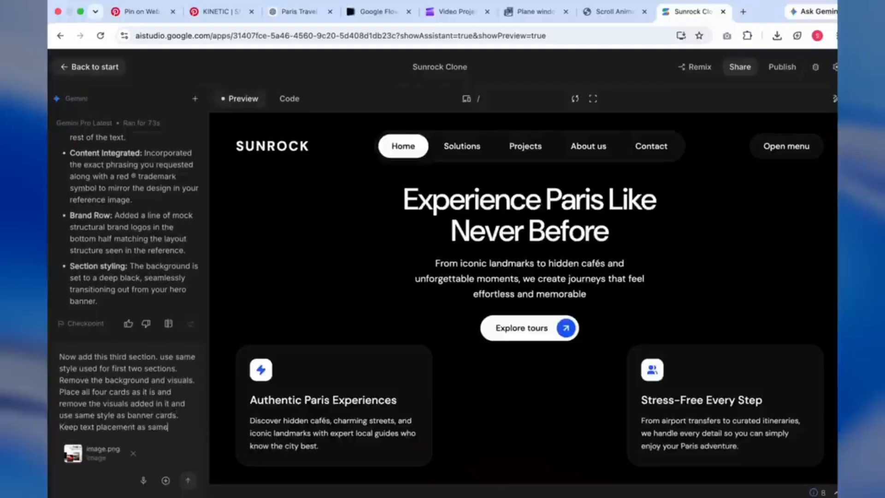
type(" as in reference")
key("Return")
Step: Browse the related pins on Pinterest for a next-section reference and examine the "website landing page wireframe for figma" pin
scroll(424, 339, "down", 10)
scroll(425, 340, "up", 10)
left_click(221, 12)
scroll(387, 255, "down", 5)
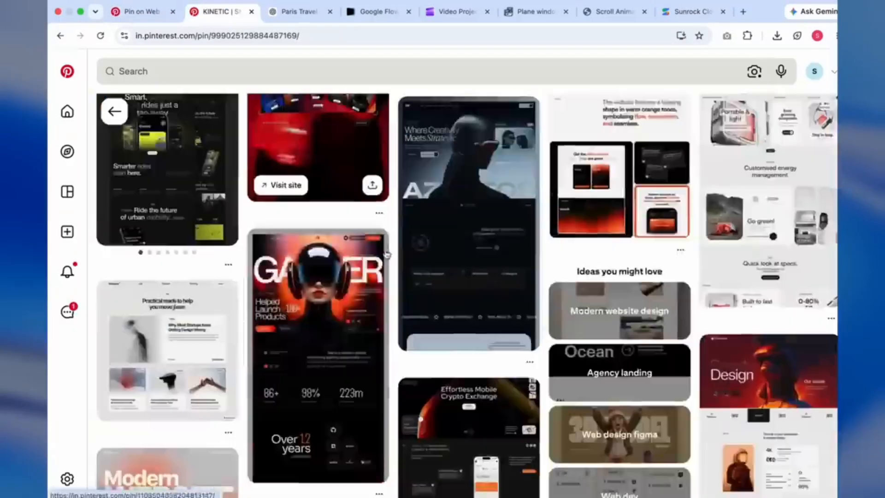
scroll(387, 254, "down", 10)
left_click(464, 319)
scroll(464, 320, "down", 10)
left_click(464, 320)
scroll(333, 333, "down", 2)
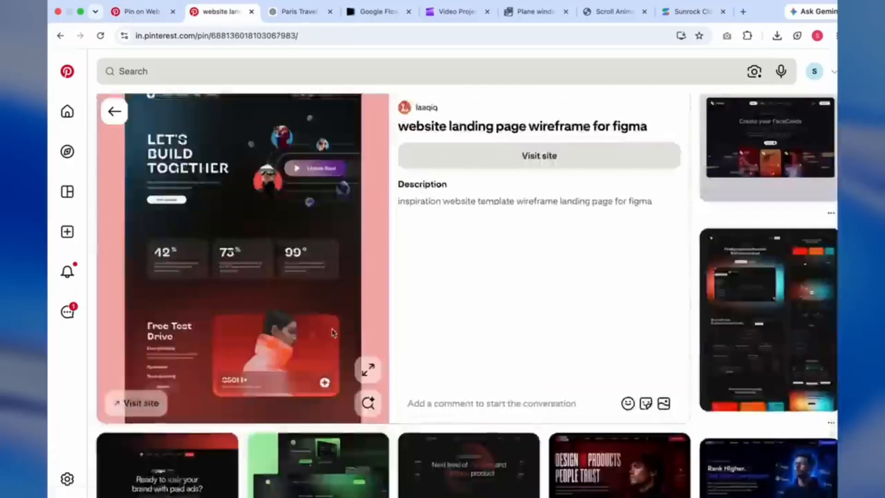
Step: Return to the earlier pins and look through the OMNI and Digital Marketing pins with their related designs for a section reference
scroll(334, 333, "up", 2)
left_click(114, 111)
left_click(115, 111)
scroll(239, 247, "up", 7)
left_click(349, 351)
scroll(349, 352, "down", 7)
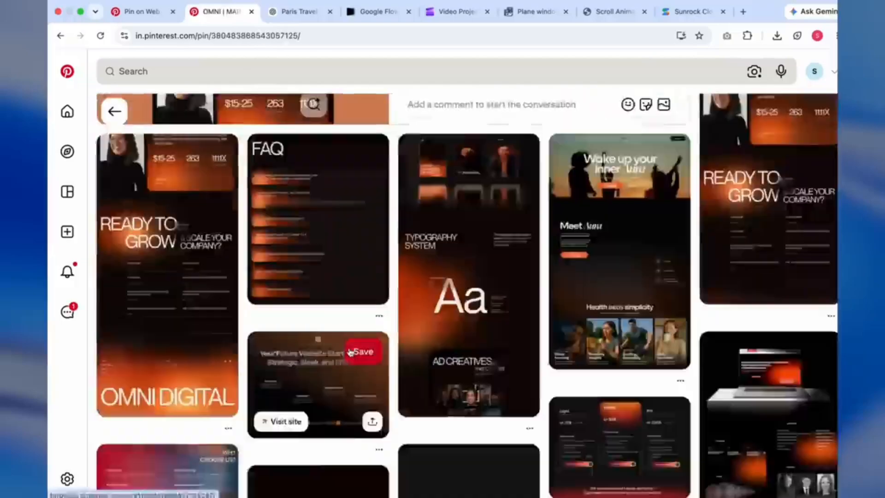
scroll(350, 352, "down", 20)
left_click(765, 336)
scroll(501, 369, "down", 15)
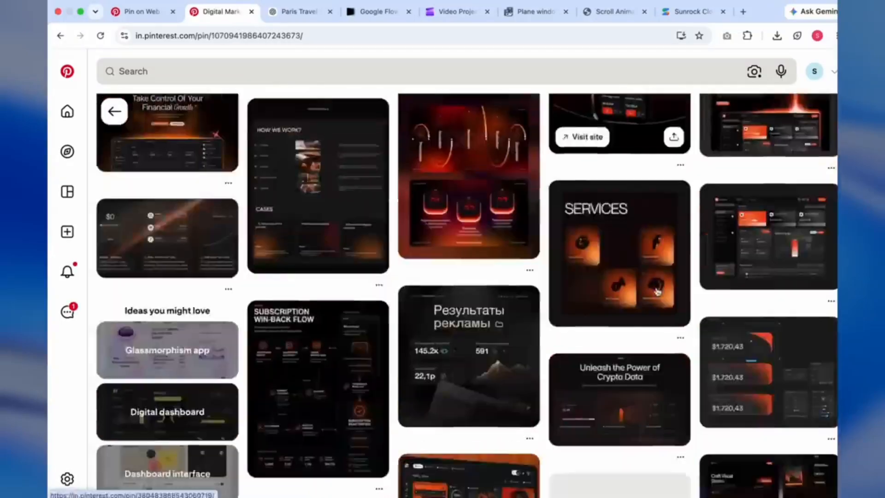
scroll(657, 291, "down", 15)
Step: Search Pinterest for "stats section website" and examine the "VORA: The Science of Peak Performance" pin
left_click(323, 71)
type("stats section website")
key("Return")
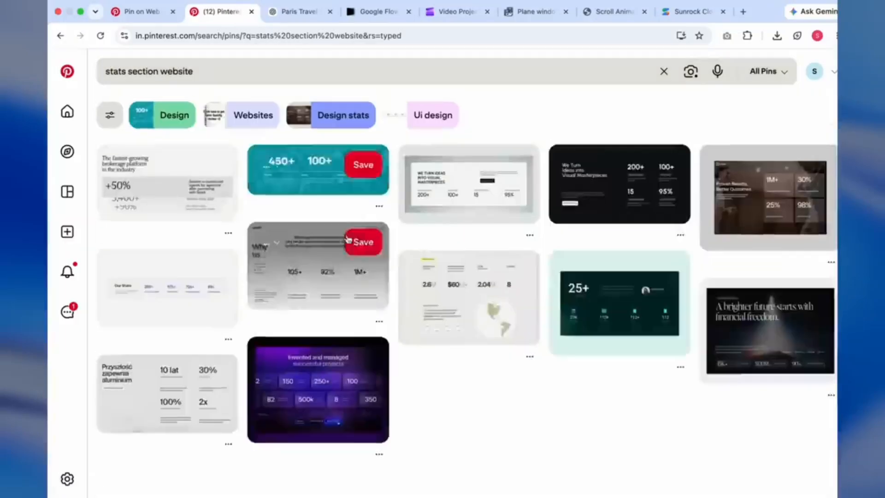
scroll(466, 299, "down", 20)
left_click(172, 193)
scroll(366, 340, "down", 5)
scroll(579, 287, "up", 5)
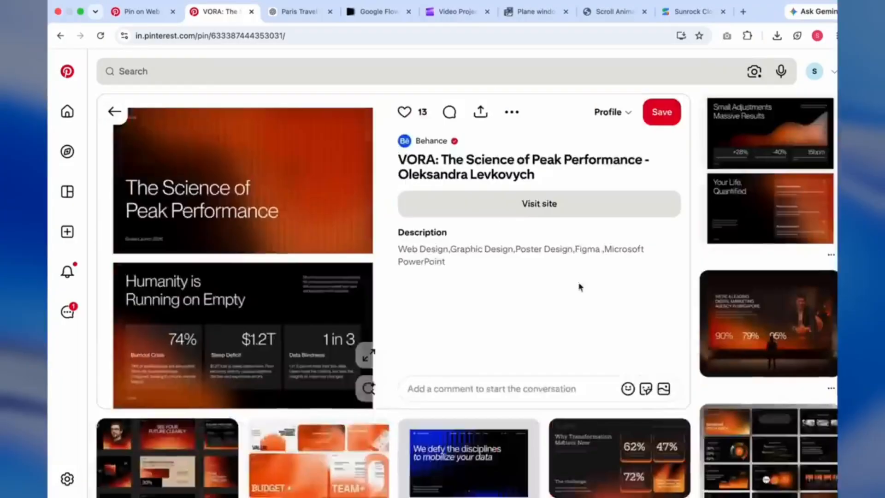
Step: Find the OMNI pin with the "What They Say About Us" section and capture a screenshot of its portrait and testimonial stats card
scroll(318, 253, "down", 10)
left_click(784, 312)
scroll(329, 269, "down", 20)
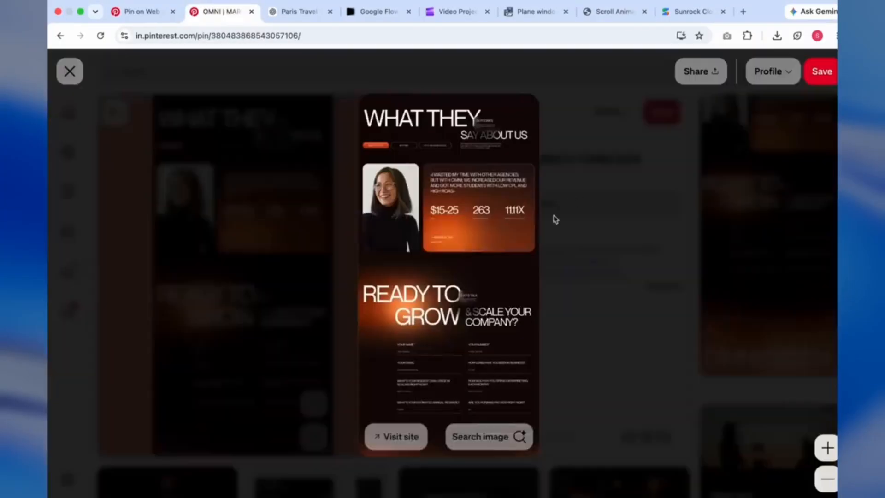
key("super+shift+4")
left_click_drag(358, 158, 536, 259)
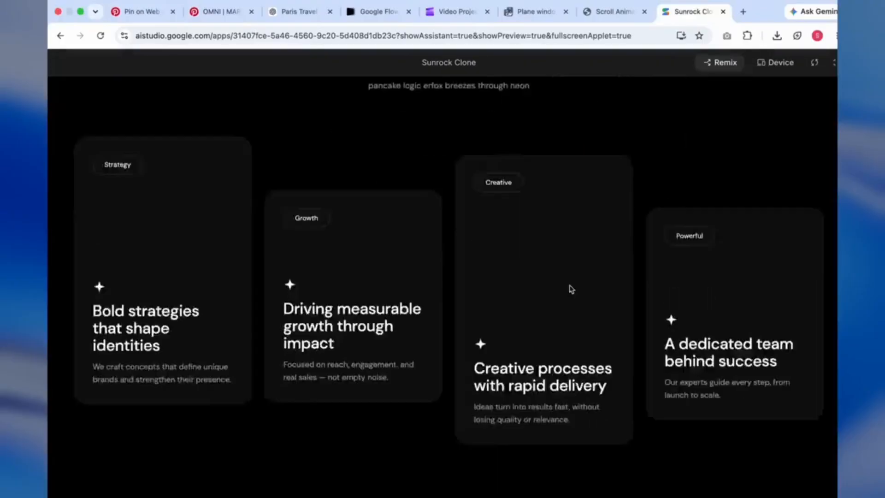
Step: In AI Studio, request a 4th section from the attached reference, with the existing card style, blue gradient instead of orange and pure black background, and submit
scroll(570, 287, "up", 5)
scroll(570, 287, "down", 6)
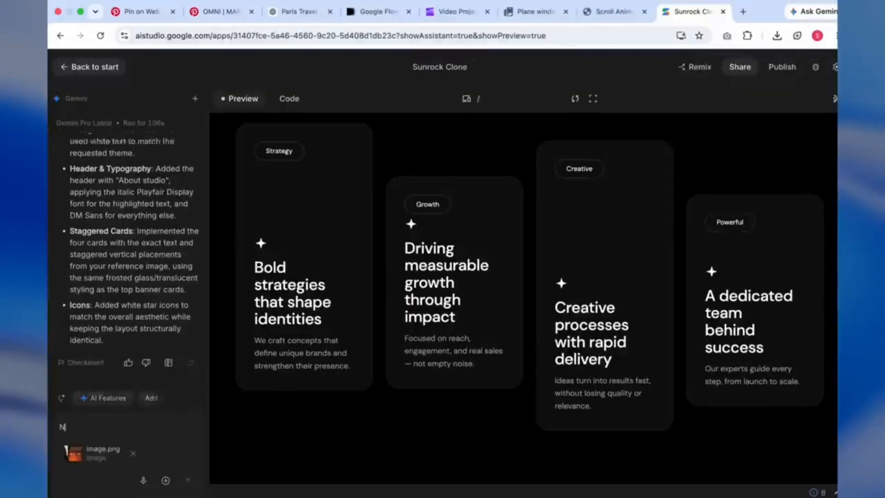
type("reference")
key("shift+Return")
type("Use sim")
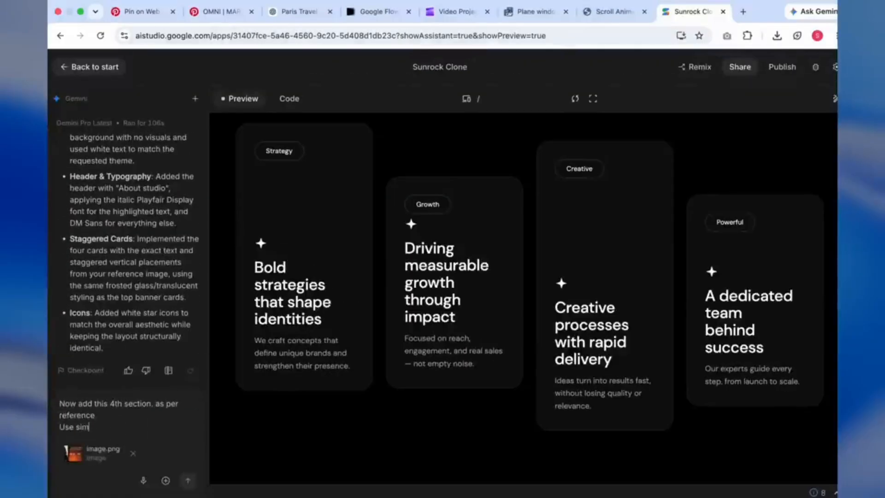
type("ilar card style that we have used in ")
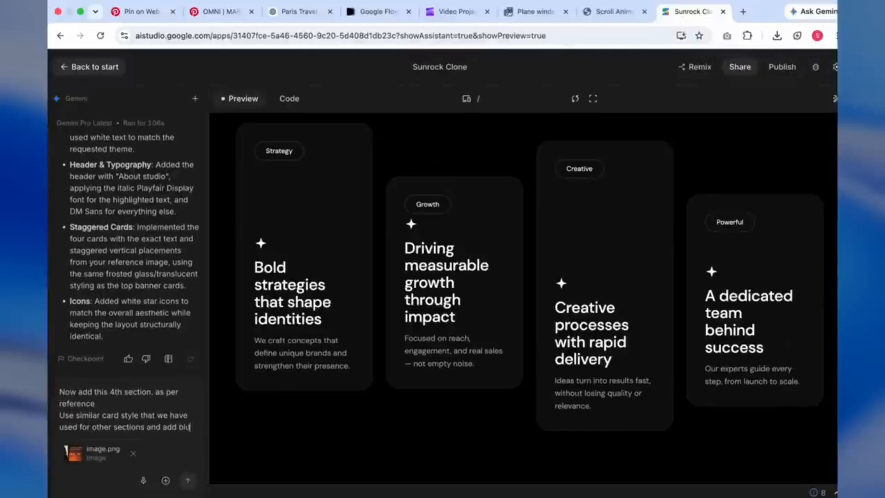
type("e color gradient insted orange. keep pure black background")
left_click(76, 456)
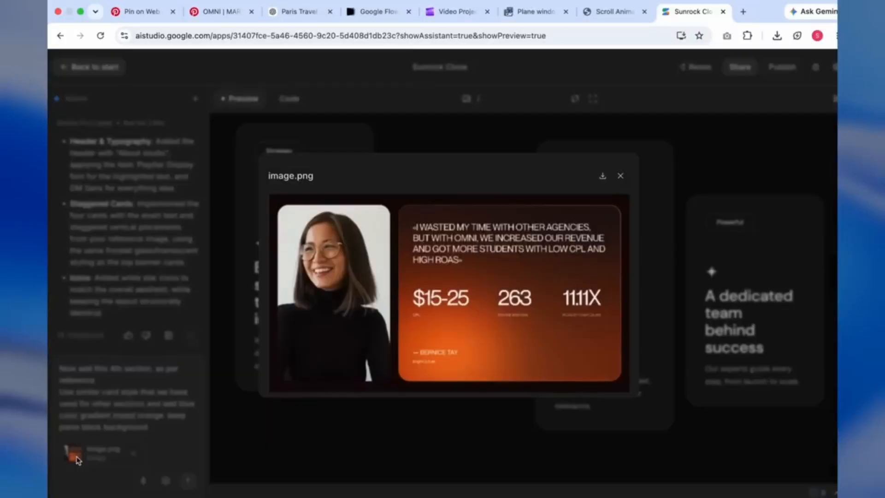
left_click(620, 176)
key("Return")
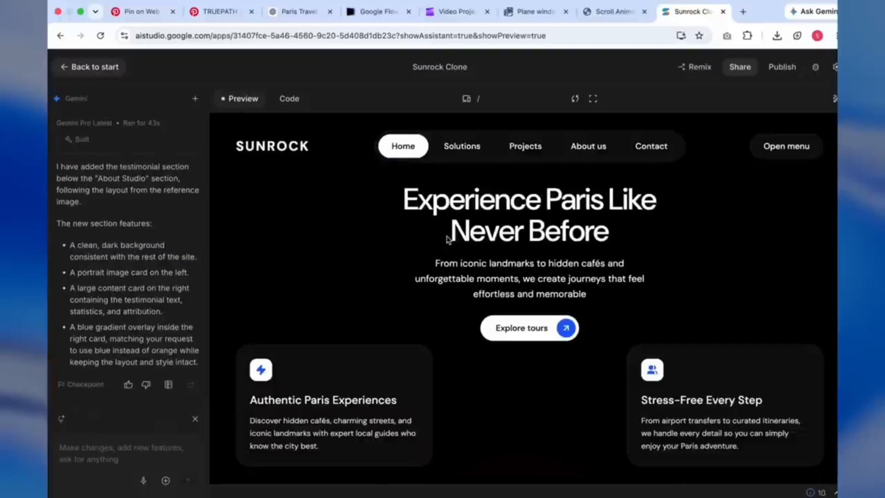
Step: Review the new testimonial section and the rest of the page in the full-screen preview
scroll(447, 240, "down", 10)
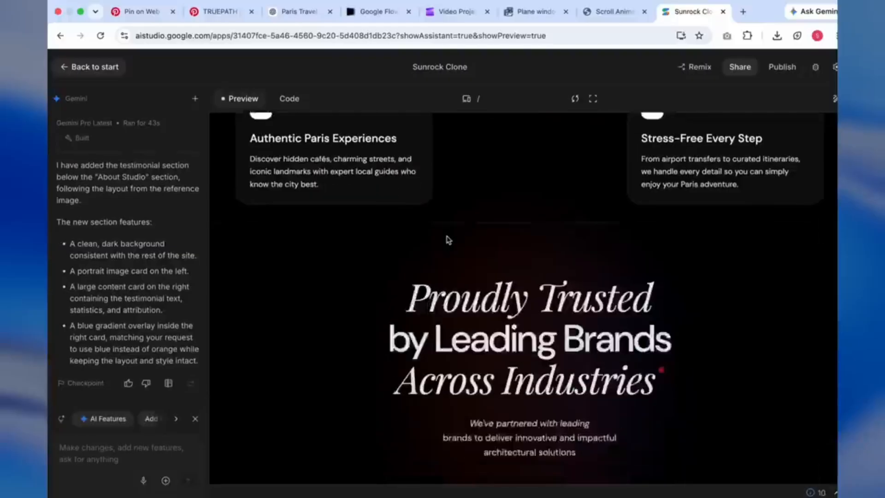
scroll(447, 239, "down", 5)
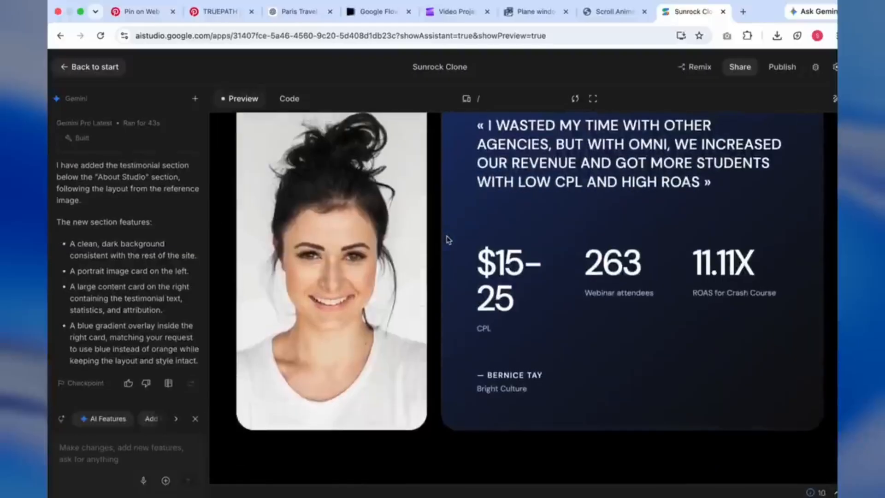
left_click(593, 98)
scroll(601, 289, "up", 5)
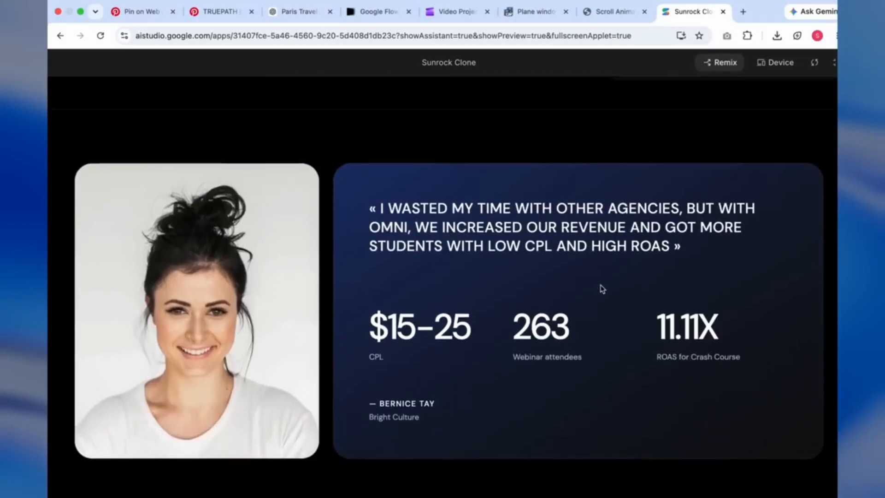
scroll(602, 289, "down", 5)
scroll(600, 288, "up", 15)
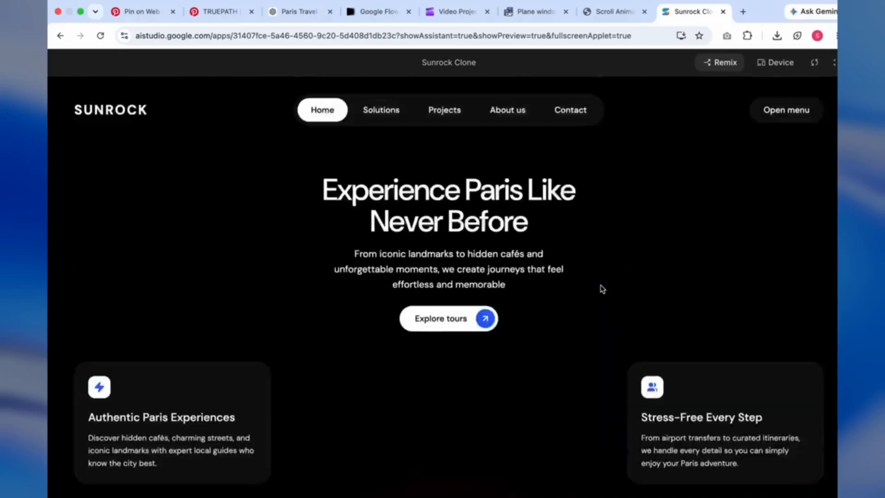
key("Escape")
Step: Start a prompt requesting a 5th section with 4 cards similar to those in the banner section
type("Great now create a 5th")
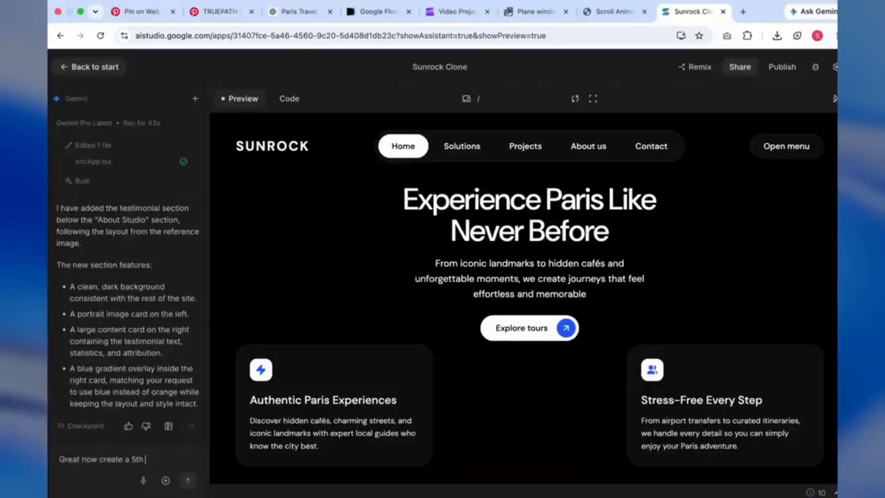
type(" section and k")
type(" with 4 cards si")
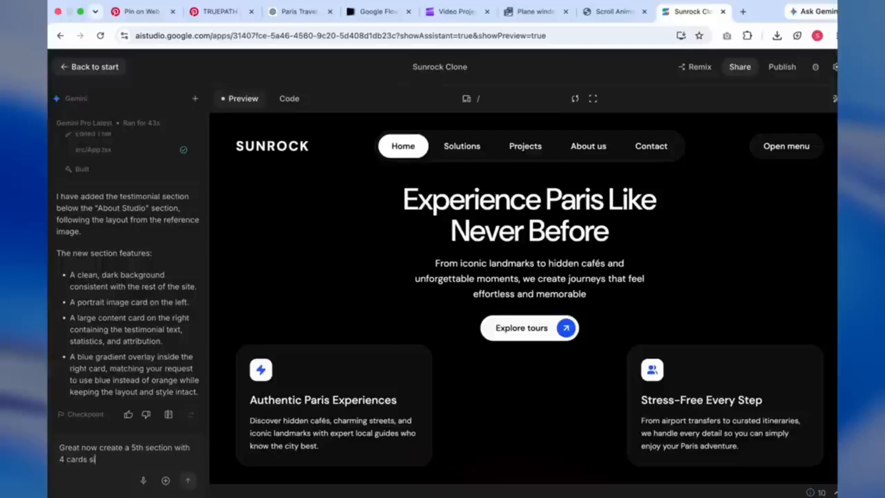
type("milar to cards we have used in banner section.")
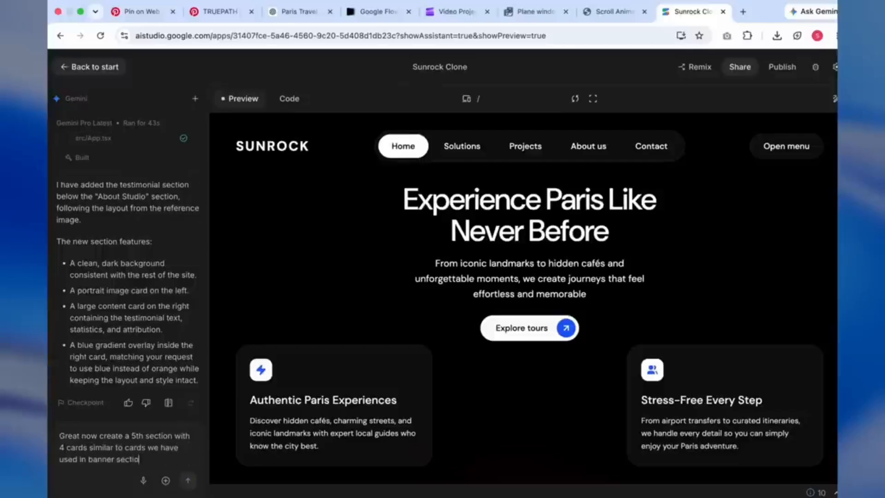
key("shift+Return")
key("shift+Return")
Step: Specify two cards on the left, two on the right and only empty space in the centre without any component, and submit the prompt
type("Two cards on left side")
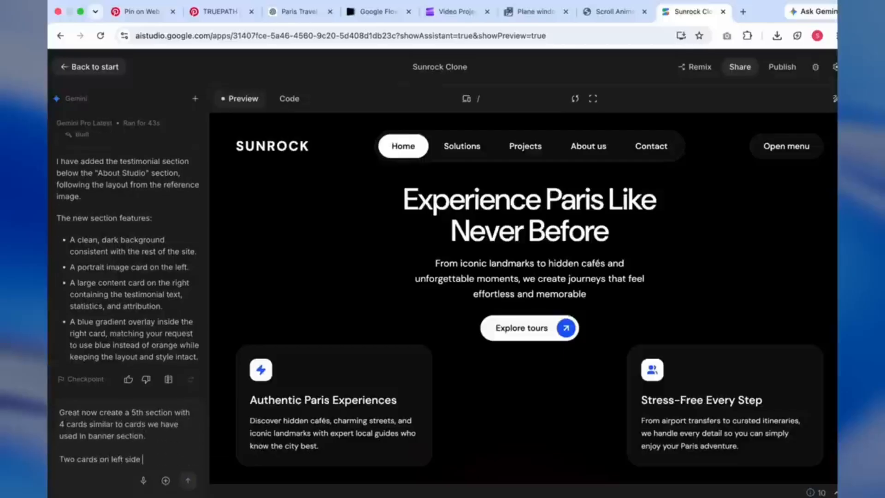
type(" and two cards on right side.")
key("shift+Return")
type("ace")
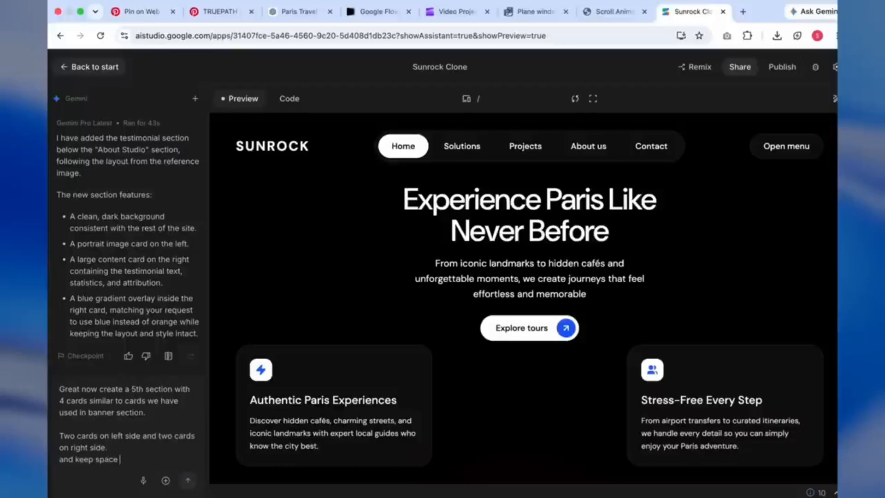
type(" in centre so that later we can a")
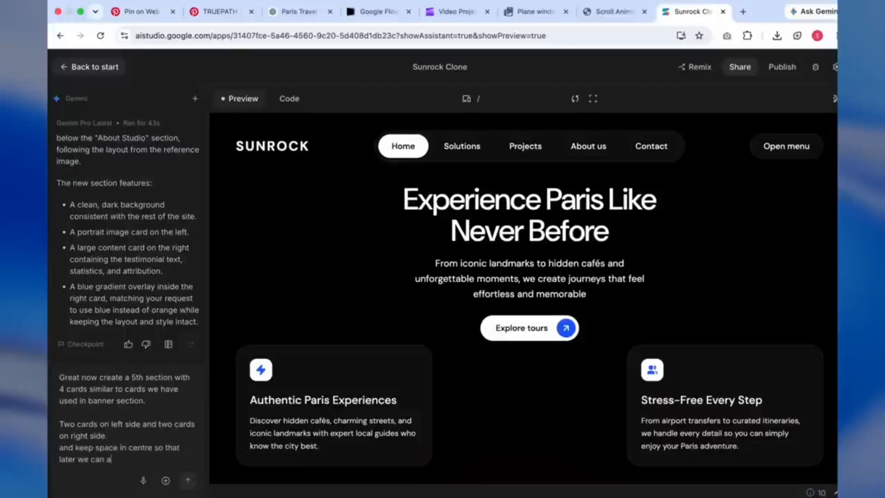
type("dd visual. dont add any component in that space ")
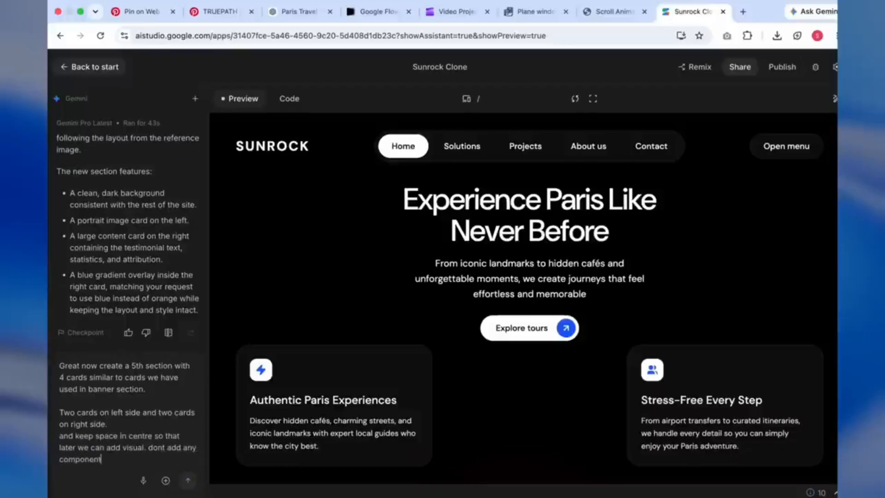
type("only empty space")
left_click(188, 480)
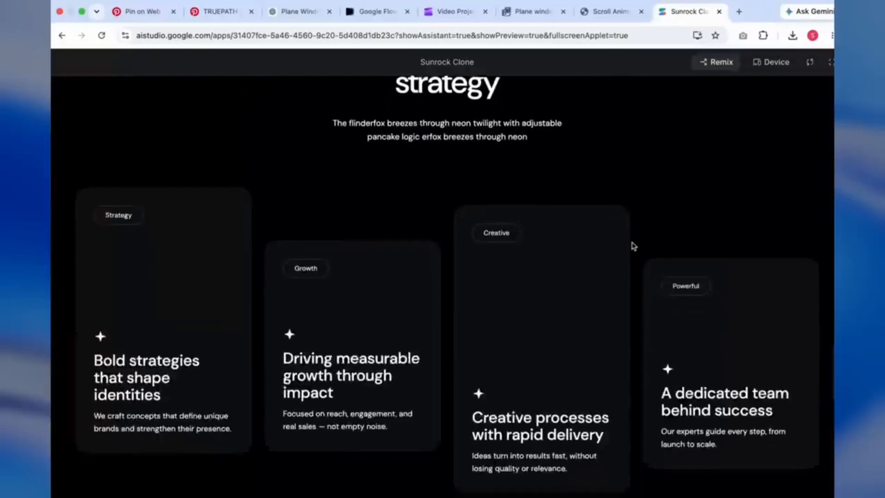
Step: Review the new four-card section together with the rest of the page in the full-screen preview, and return to the editor
scroll(633, 246, "down", 15)
scroll(633, 245, "up", 7)
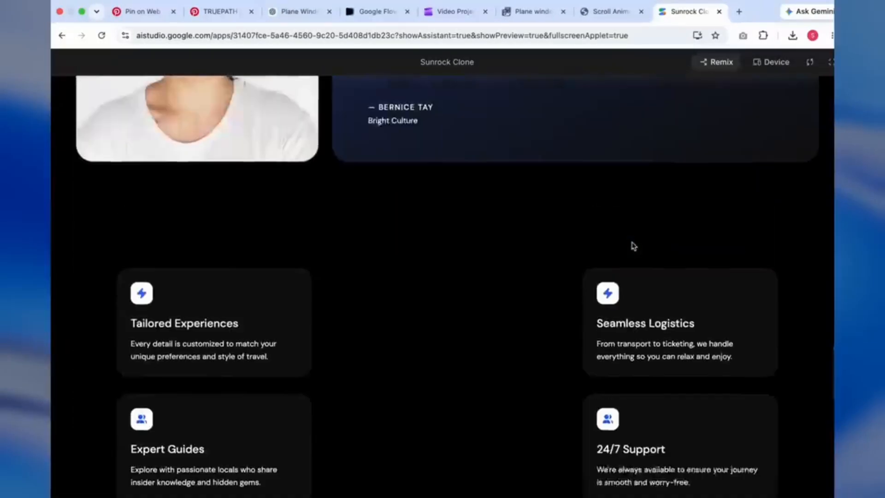
scroll(313, 407, "up", 15)
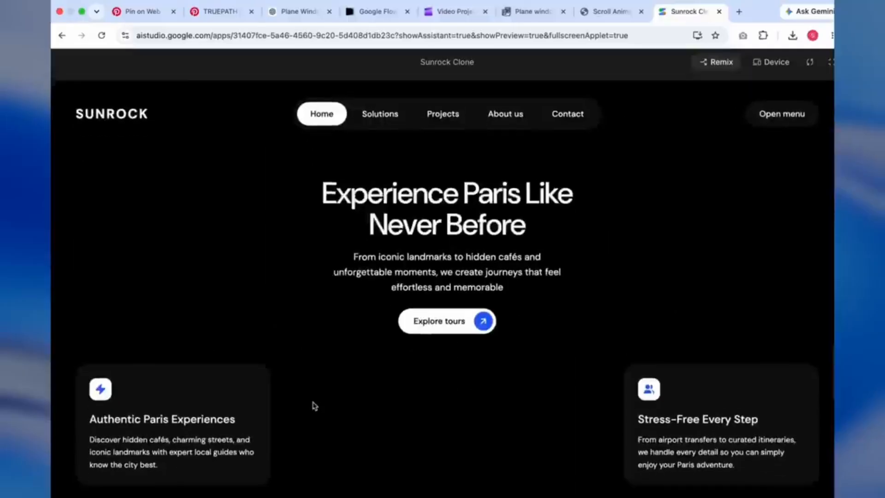
left_click(830, 62)
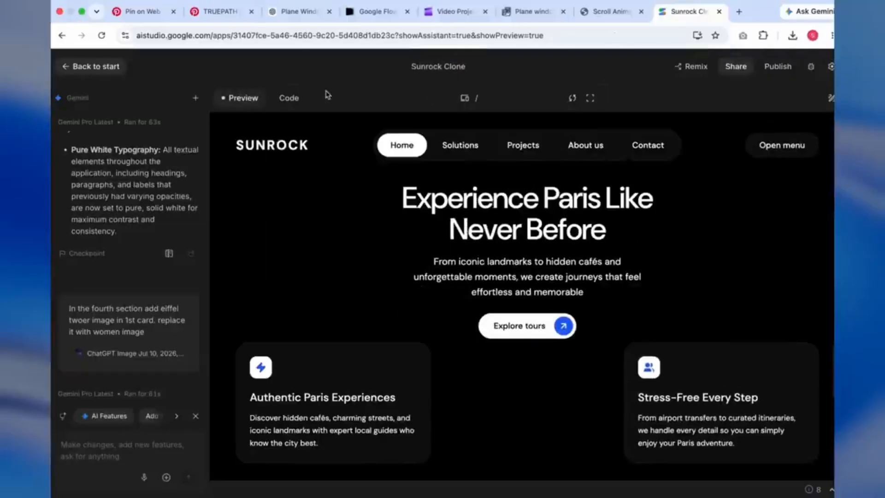
Step: Open the project's code and export it as a ZIP download
left_click(297, 98)
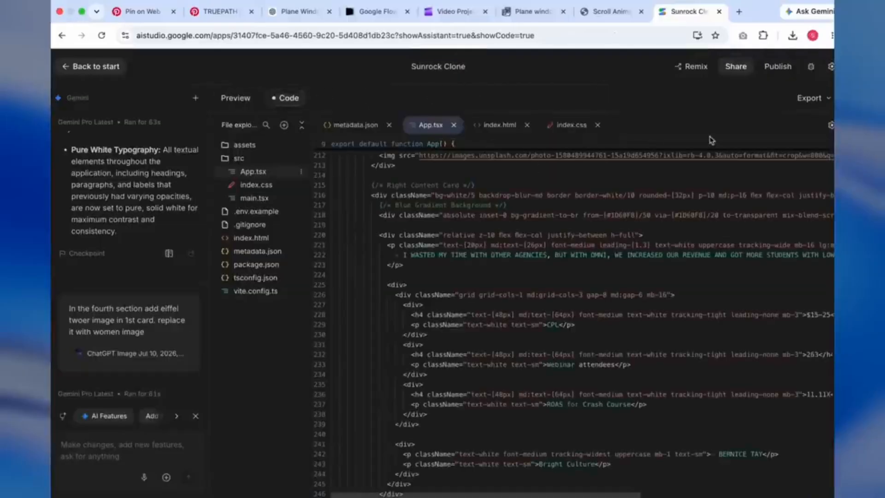
left_click(805, 103)
left_click(790, 150)
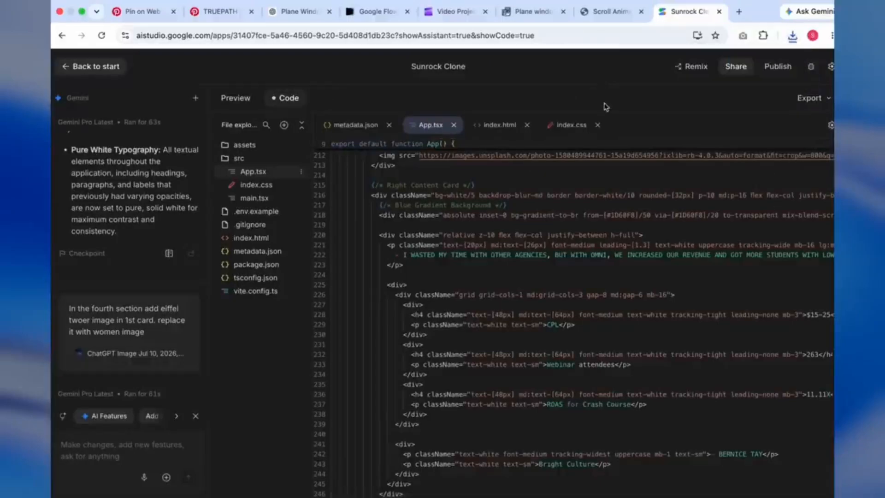
Step: Switch to Antigravity, extract sunrock-clone (1).zip from Downloads and add the extracted folder to the workspace
left_click(716, 477)
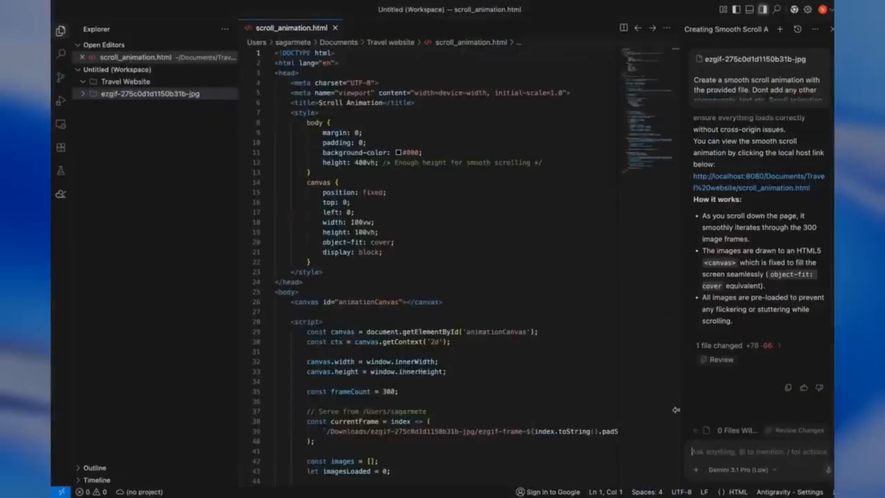
scroll(639, 297, "down", 1)
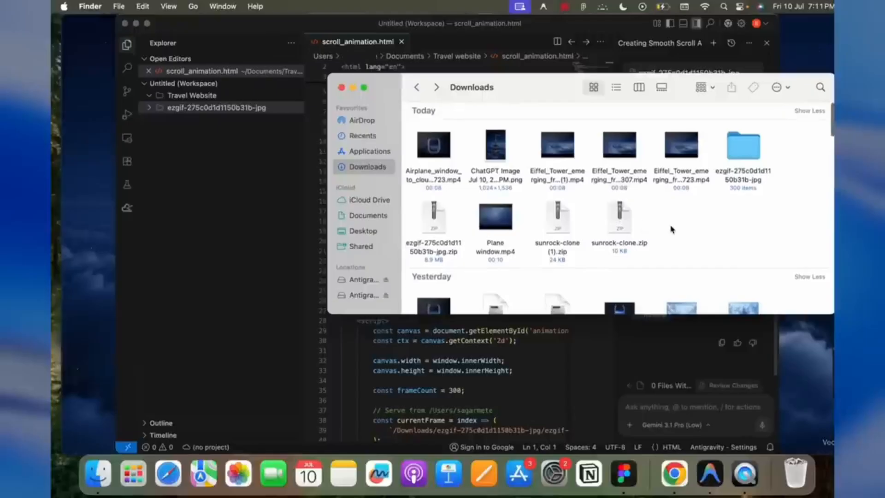
double_click(563, 217)
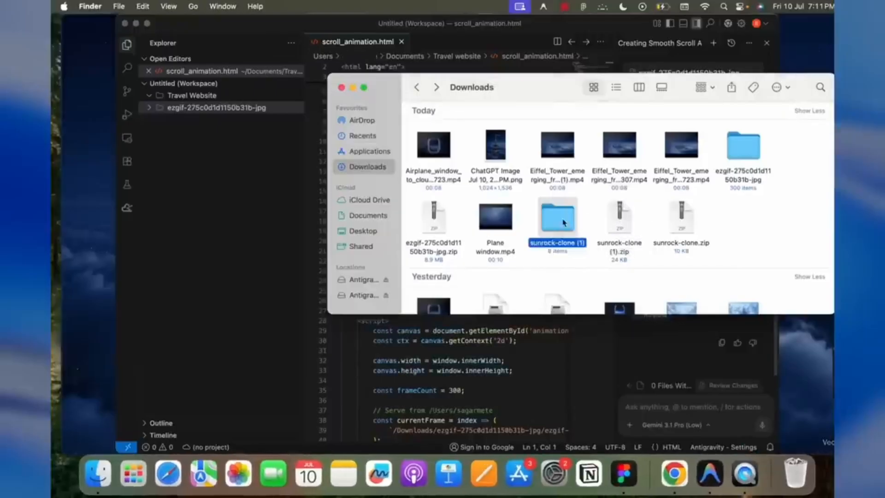
left_click(579, 218)
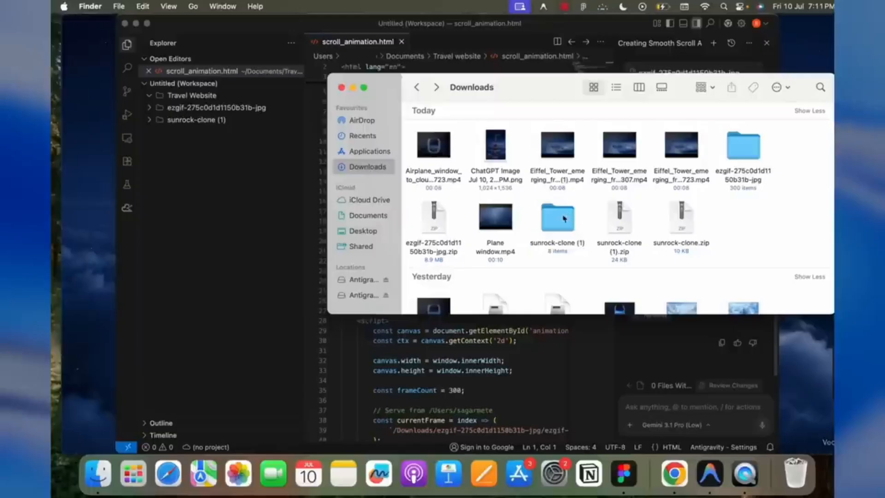
Step: Add the src folder from inside sunrock-clone (1) to the workspace and collapse it in the file tree
double_click(563, 218)
mouse_move(739, 138)
left_mouse_down()
mouse_move(421, 186)
mouse_move(240, 178)
left_mouse_up()
key("Return")
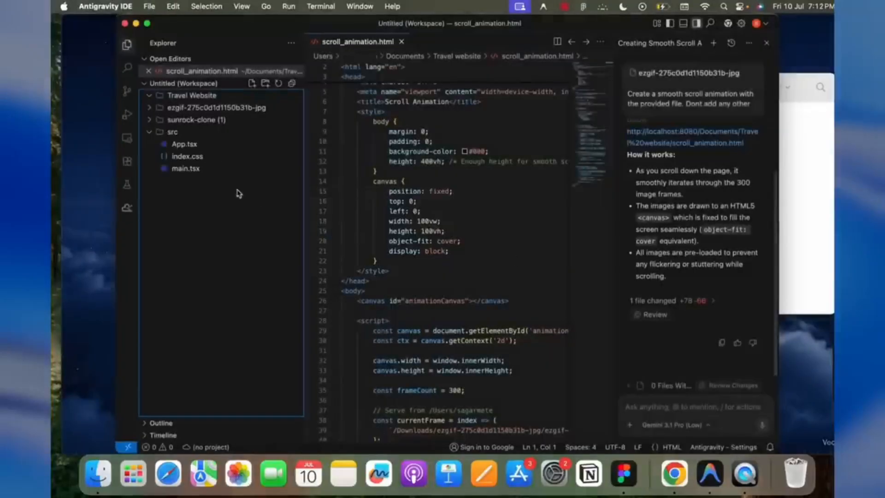
left_click(207, 130)
left_click(147, 24)
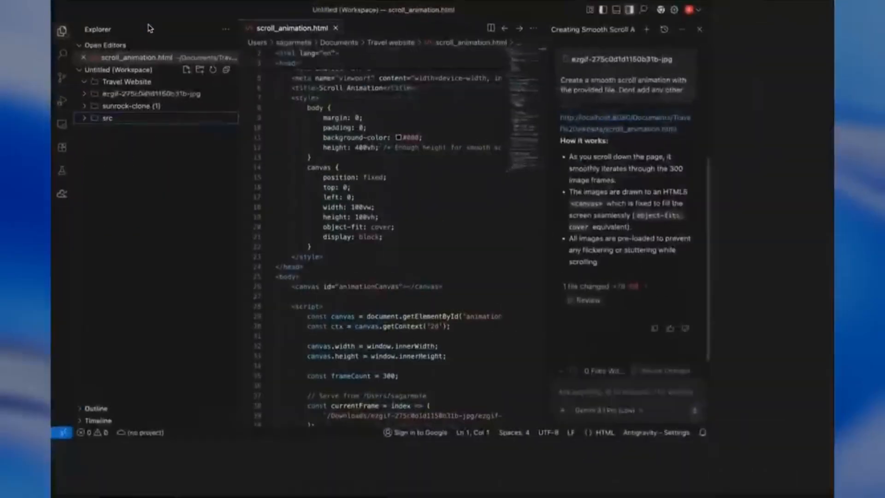
Step: Attach the src folder to the agent chat and write that its content and components form the website layout to add to the scroll animation
left_click_drag(106, 121, 730, 451)
key("shift+Return")
key("shift+Return")
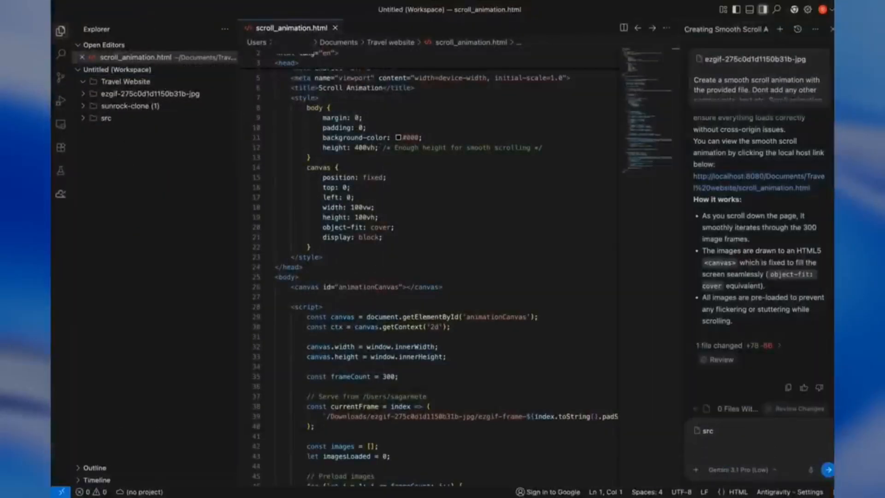
type("The provided file has all")
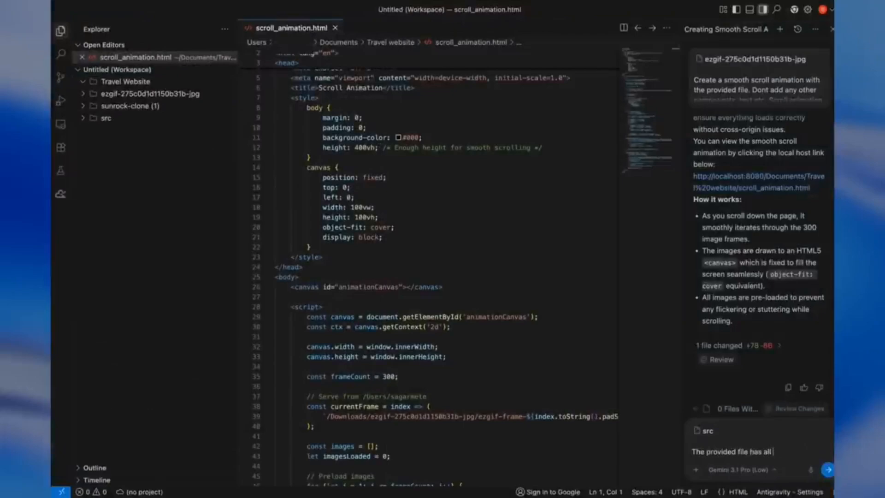
type(" and component for the website. add this")
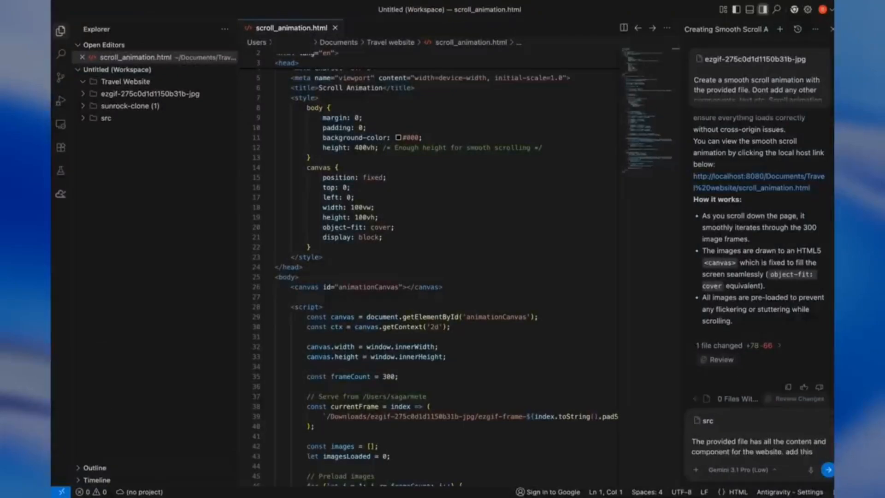
type(" layout to the scroll animation")
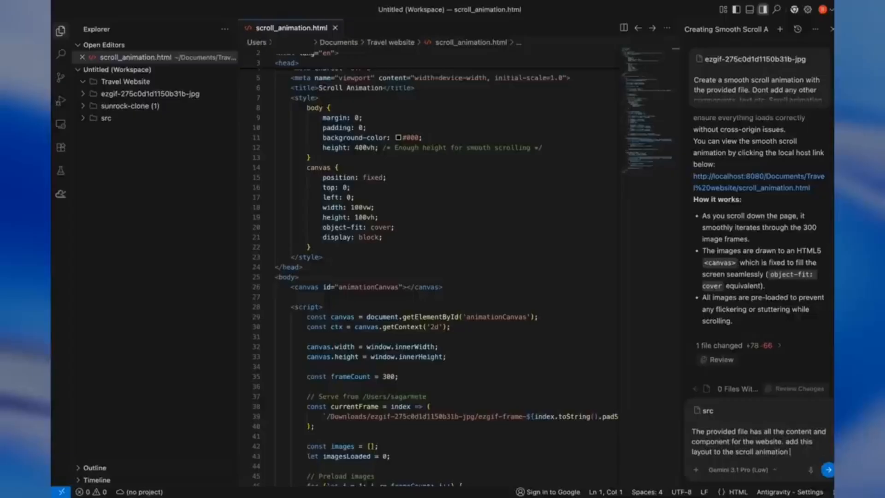
Step: Complete the prompt asking for all sections to be visible as we scroll, submit it and allow the agent read access this time
type(" created. all this sections should be")
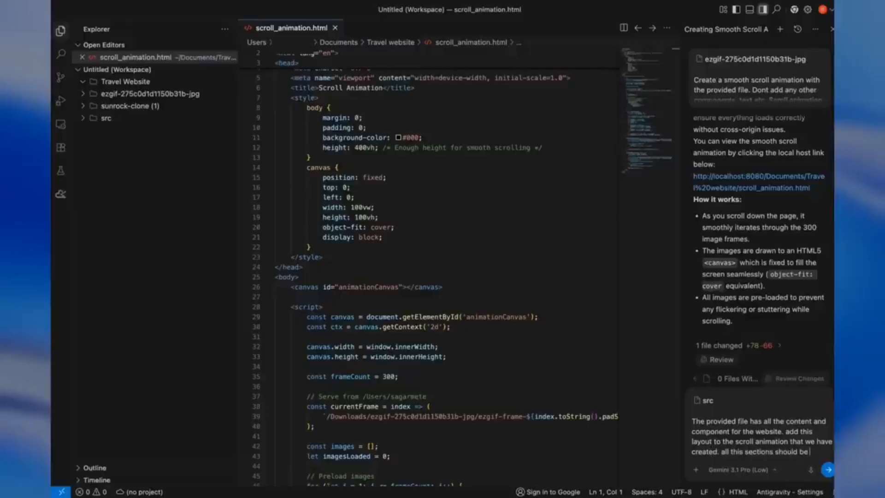
type(" visible as we scroll.")
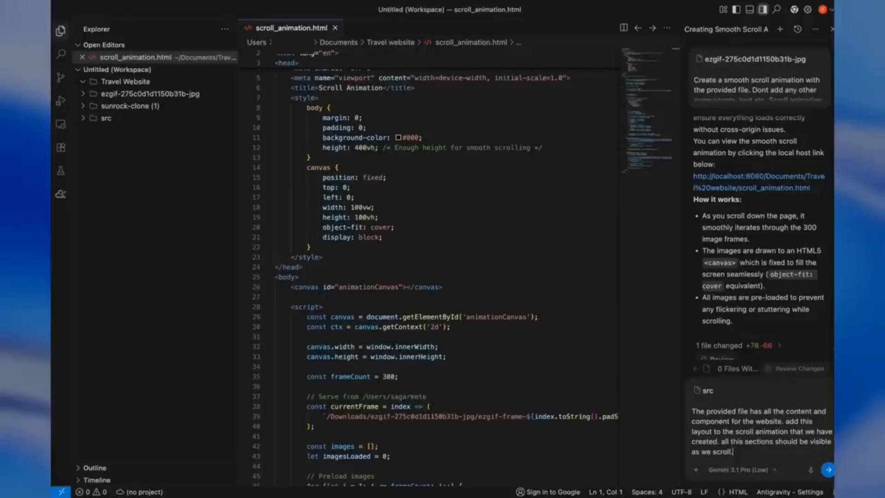
key("Return")
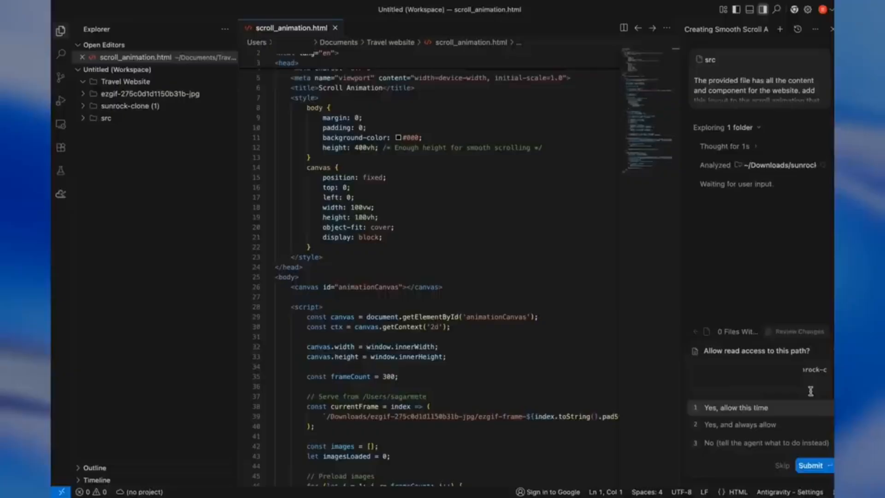
left_click(811, 466)
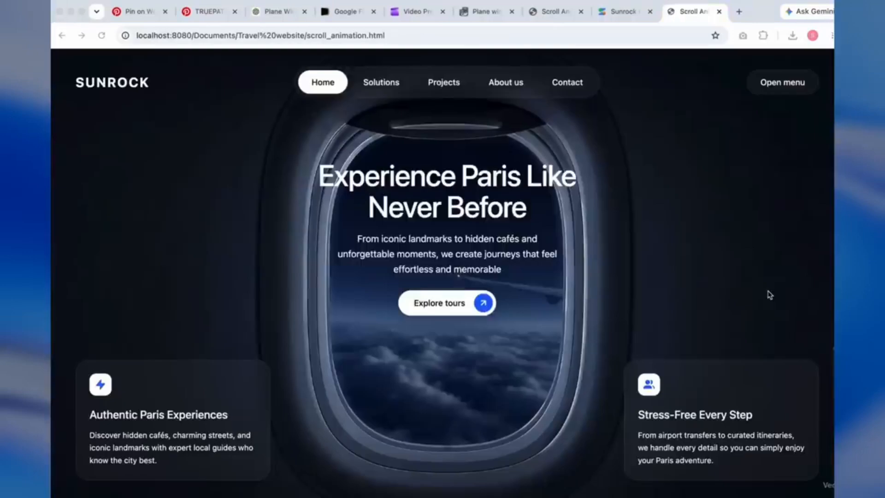
Step: Review scroll_animation.html on localhost:8080 from banner to last section, checking how the content sits over the scroll animation
scroll(760, 285, "down", 20)
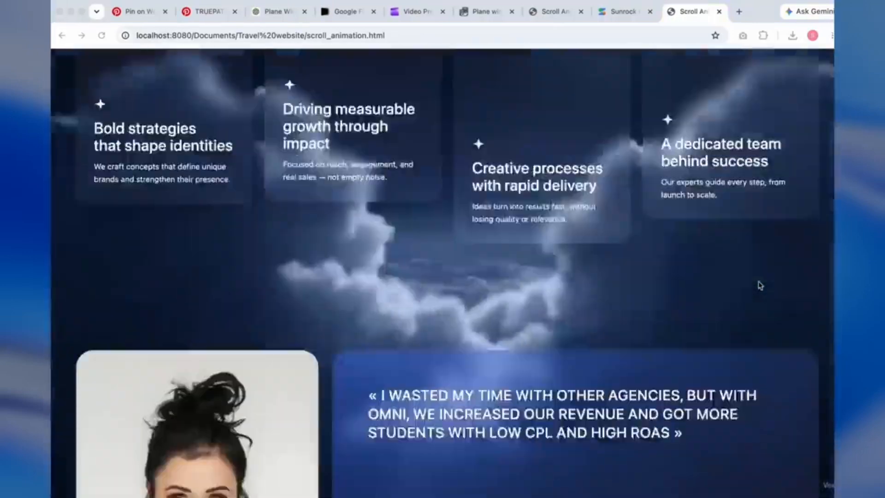
scroll(760, 286, "up", 20)
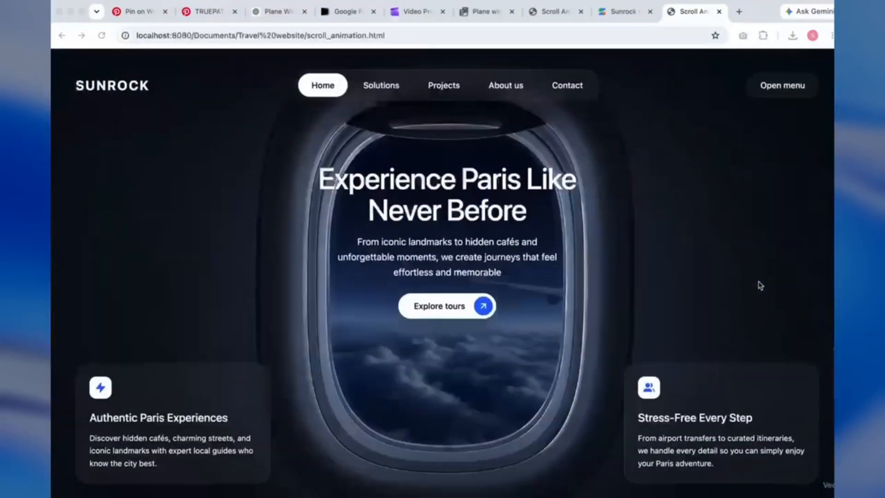
scroll(760, 286, "down", 15)
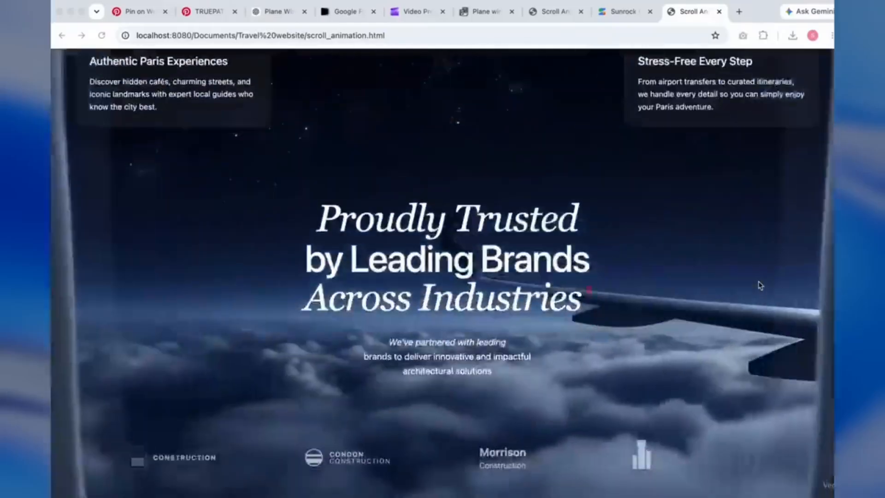
scroll(760, 285, "up", 10)
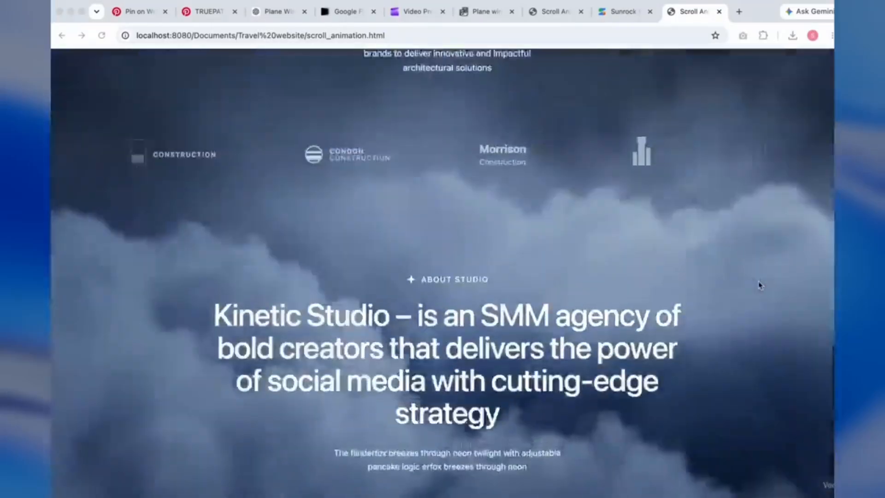
scroll(760, 286, "down", 10)
scroll(760, 286, "down", 14)
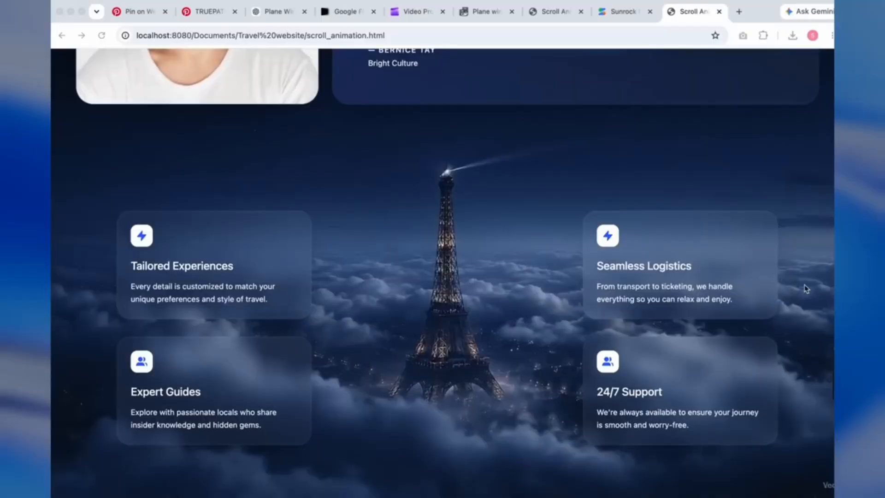
scroll(805, 288, "up", 20)
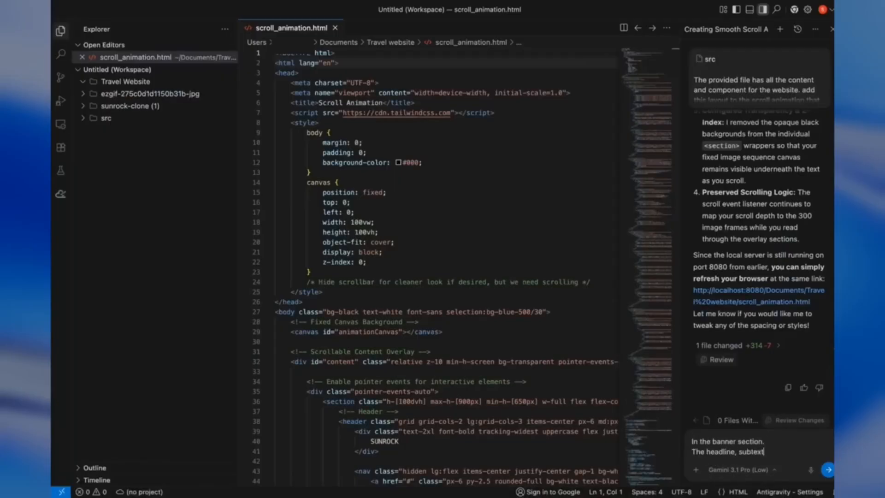
Step: Write a prompt placing the banner's headline, subtext and CTA exactly in the centre, clear of the plane window, with a three-line headline and both cards unmoved
type("TA should be place exactly in the centre so that")
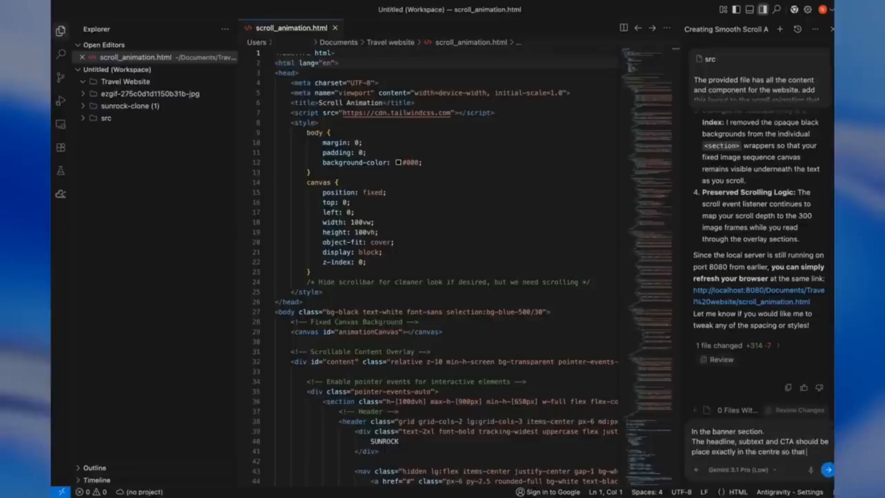
type(" it will not overlap with the plane window. fix this position and")
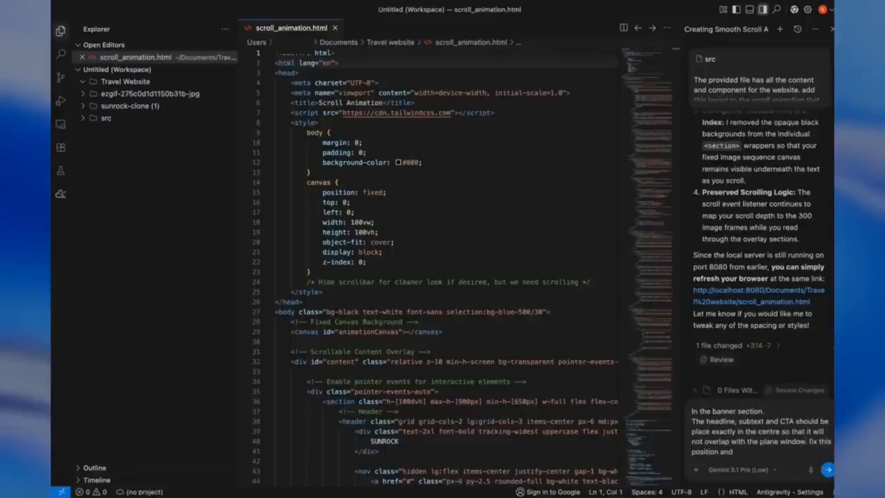
type(" dont make any changes in the position of")
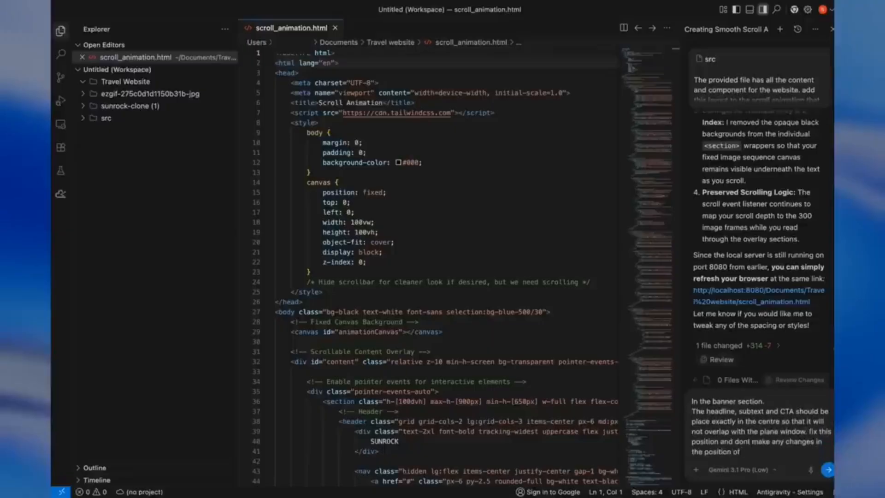
type("two cards.")
key("shift+Return")
type("To")
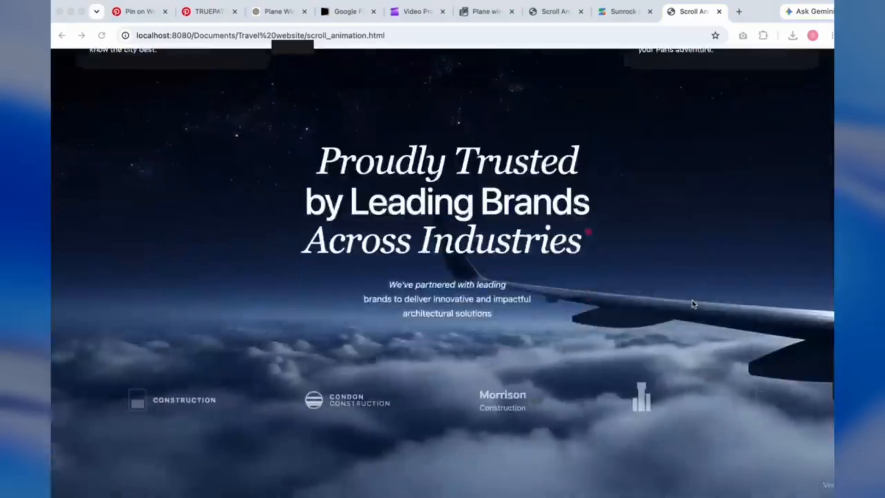
Step: Check the four cards on the localhost page and add a Section 3 request to the prompt for a blue gradient on all 4 cards
scroll(693, 304, "down", 10)
scroll(694, 304, "down", 10)
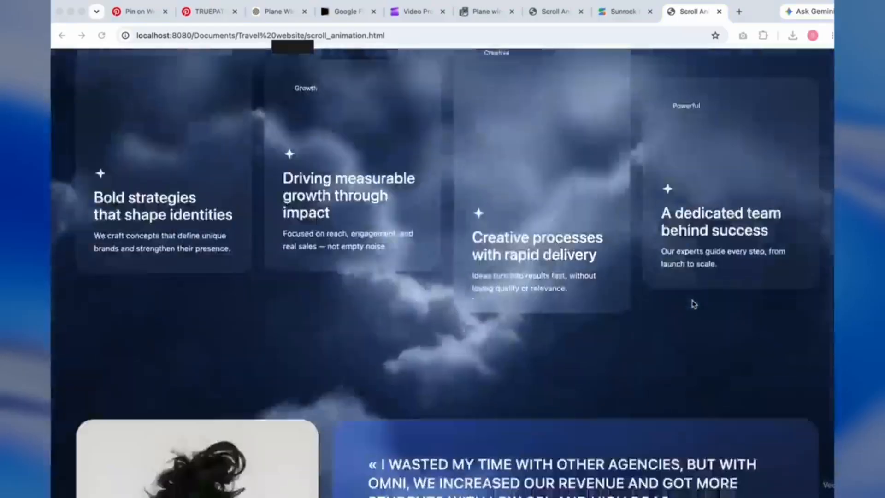
scroll(640, 154, "up", 5)
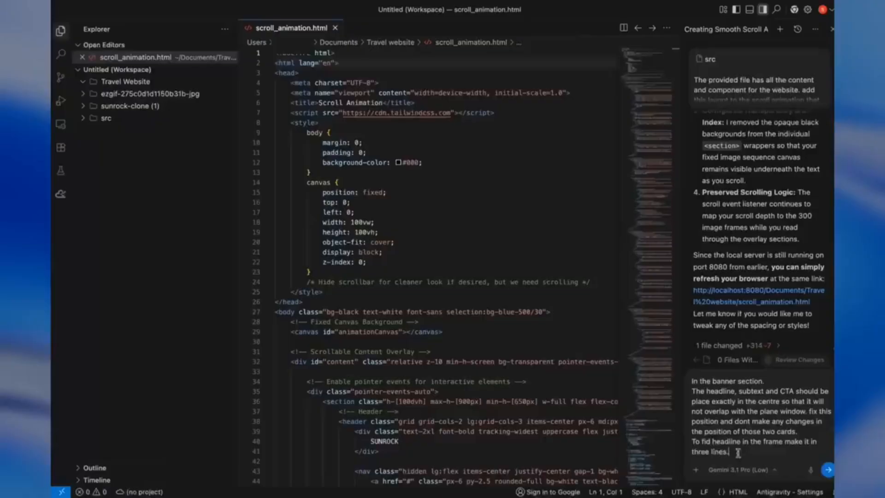
key("shift+Return")
key("shift+Return")
type("Section 3 -")
key("shift+Return")
type("For all 4 cards add blue")
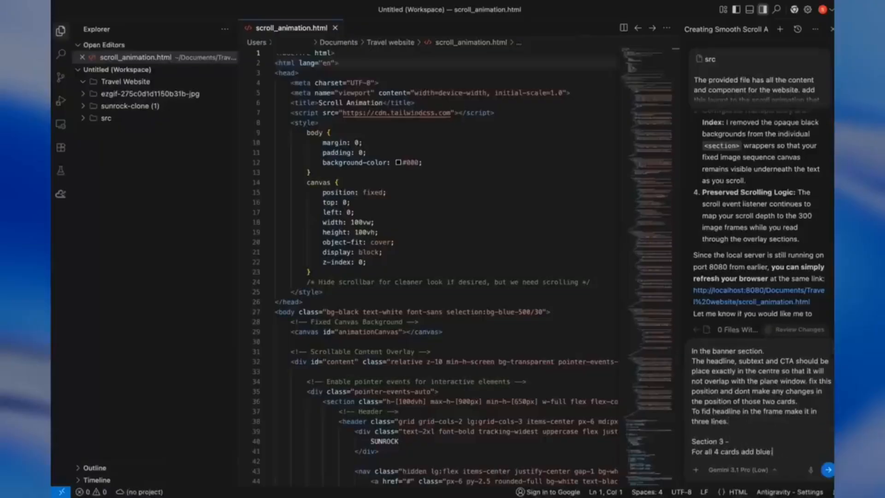
type(" gradient similar to the one added in")
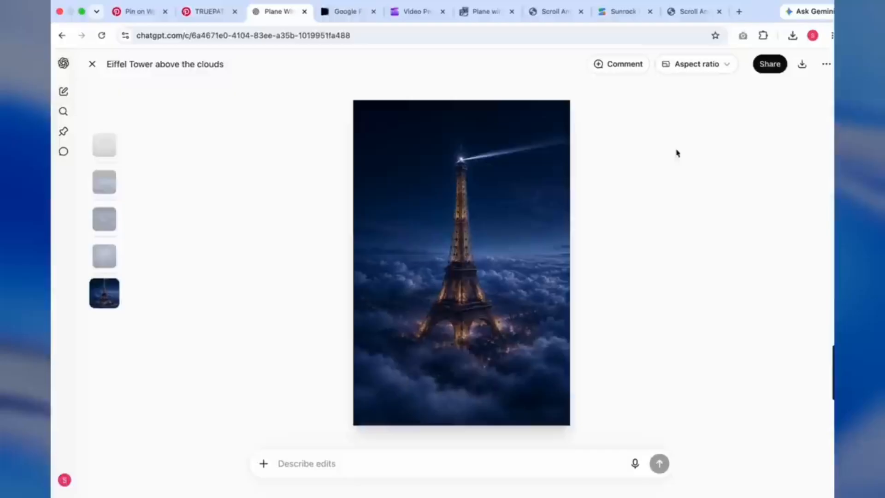
Step: Close the Eiffel Tower image in ChatGPT, switch to Cloudinary, sign up for free with Google and open the Image home page
key("Escape")
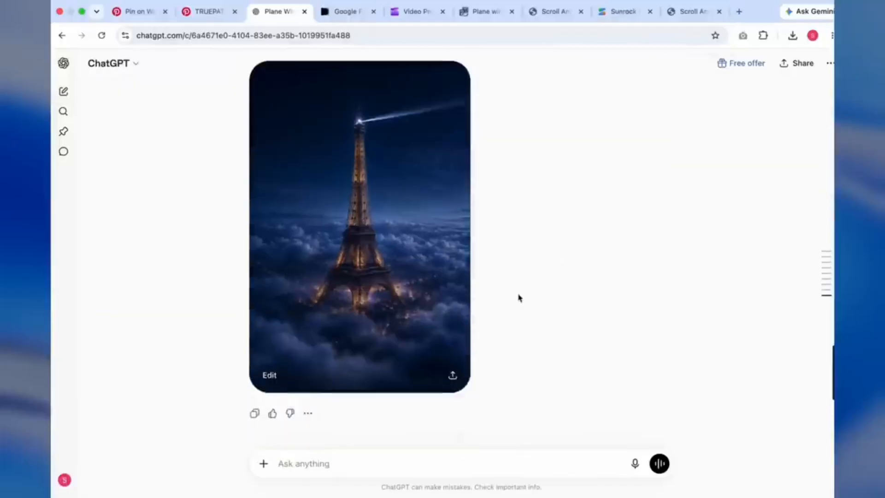
scroll(539, 288, "up", 1)
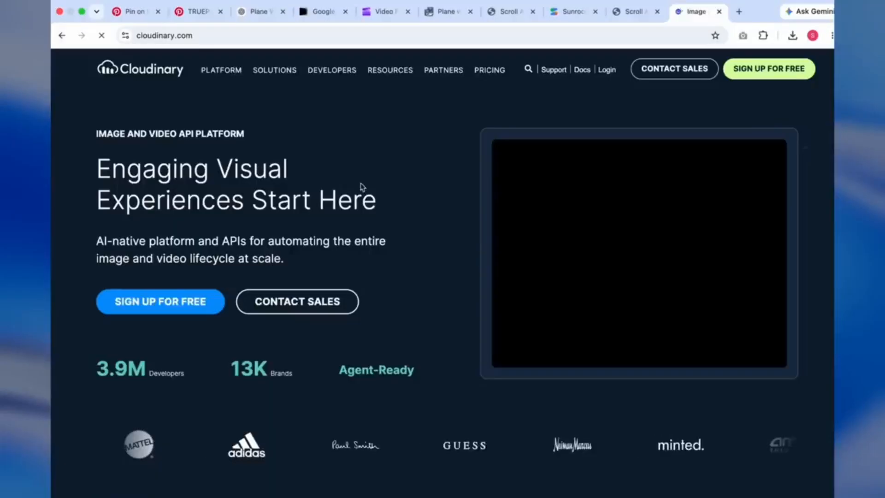
left_click(779, 69)
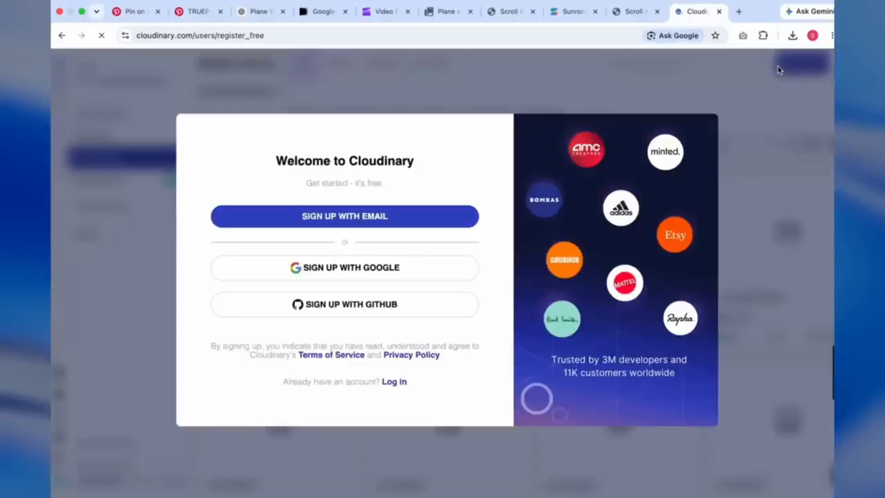
left_click(427, 268)
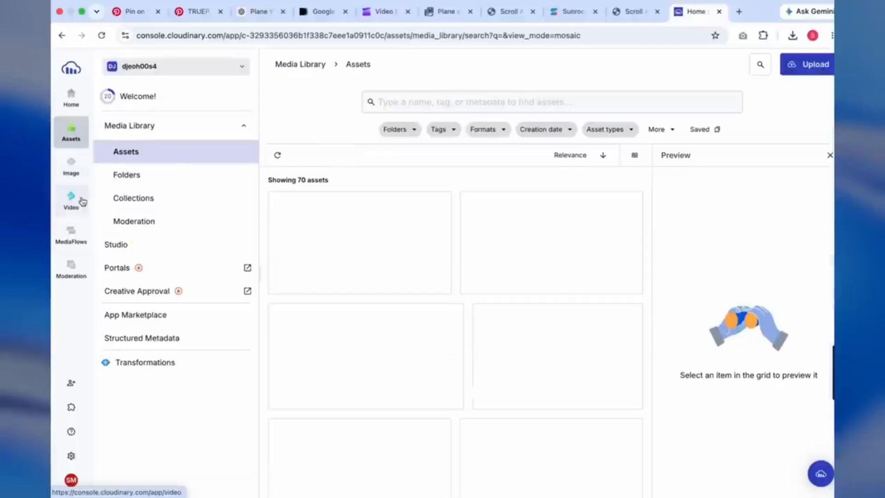
left_click(71, 197)
left_click(71, 162)
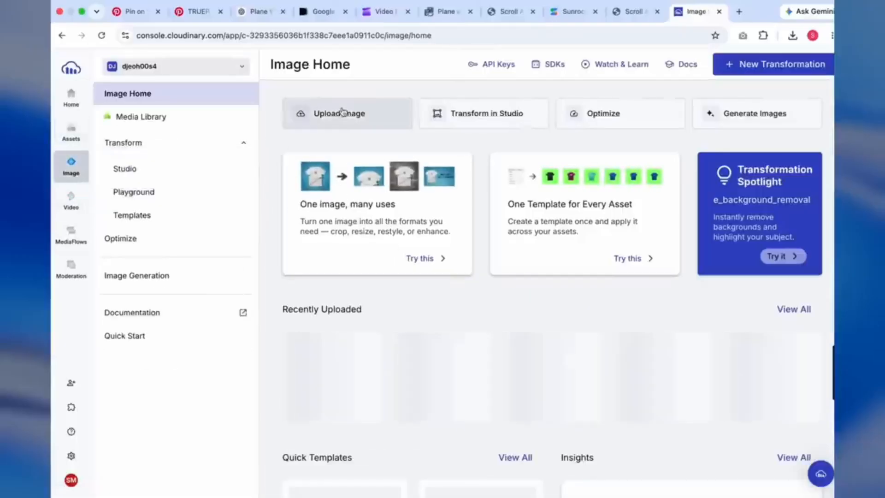
Step: Upload the ChatGPT Eiffel Tower PNG from the Downloads folder to Cloudinary and finish the upload
left_click(340, 114)
left_click(445, 327)
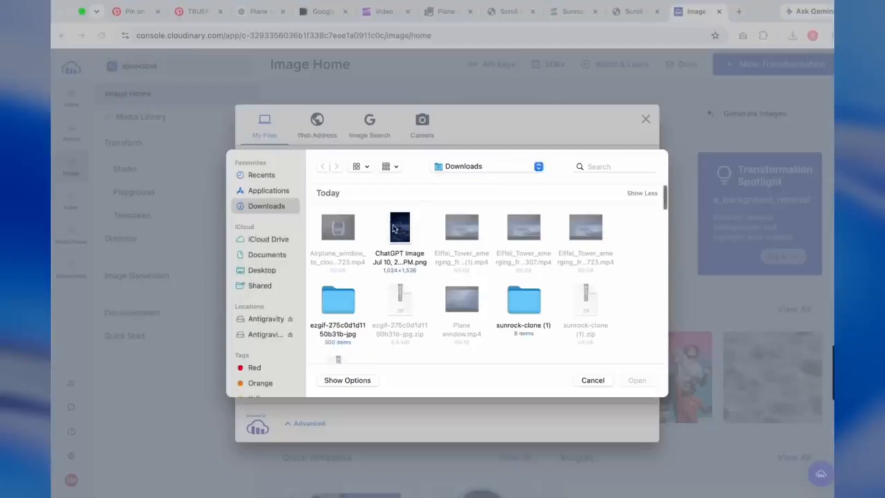
left_click(401, 230)
left_click(636, 379)
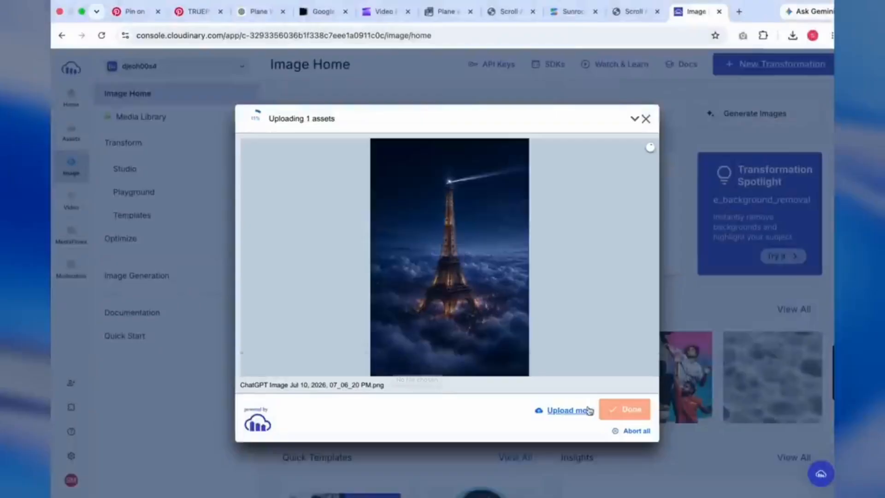
left_click(620, 425)
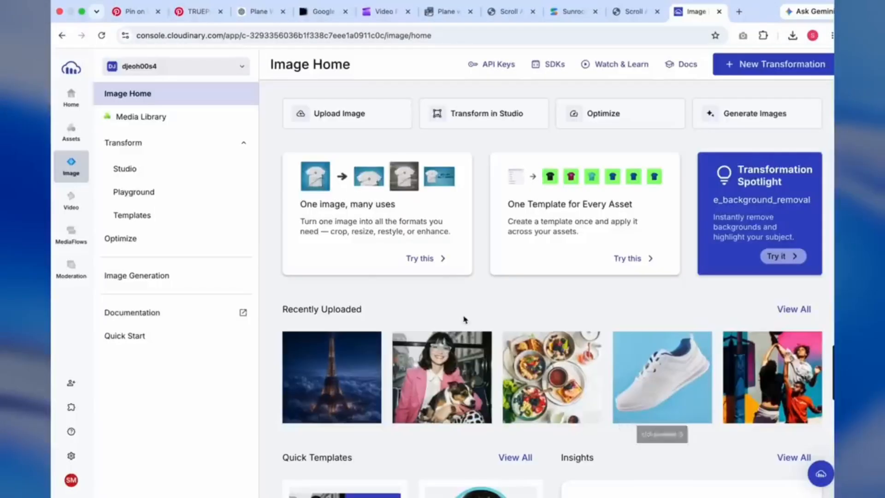
Step: Copy the Eiffel Tower image's URL from the Media Library and add a Section 4 request to the Antigravity prompt placing it in the 1st card
left_click(134, 117)
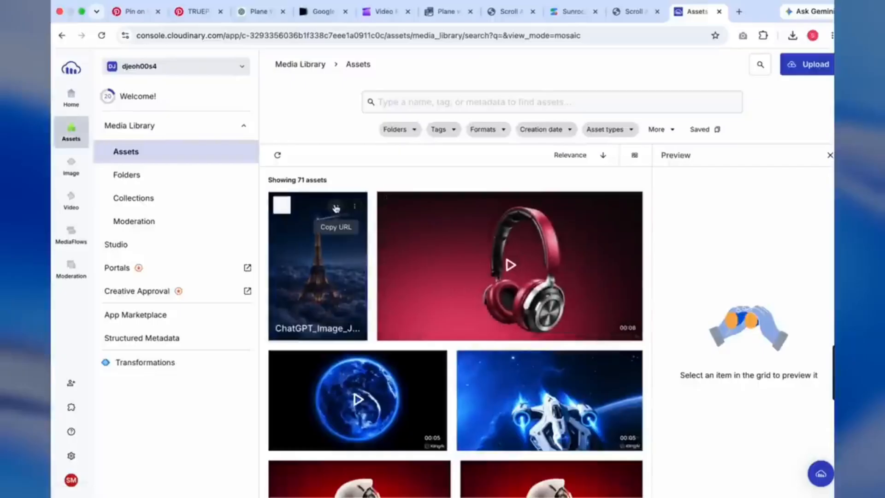
left_click(335, 208)
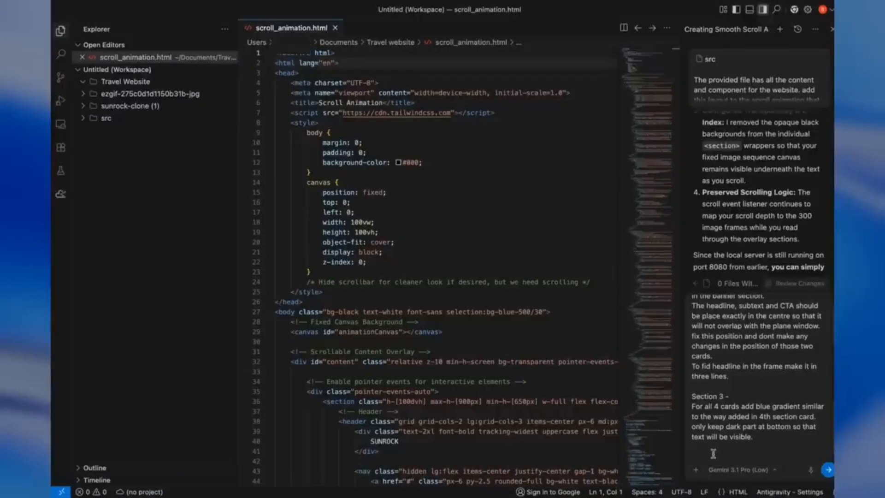
type("-")
key("shift+Return")
type("in 1st card add")
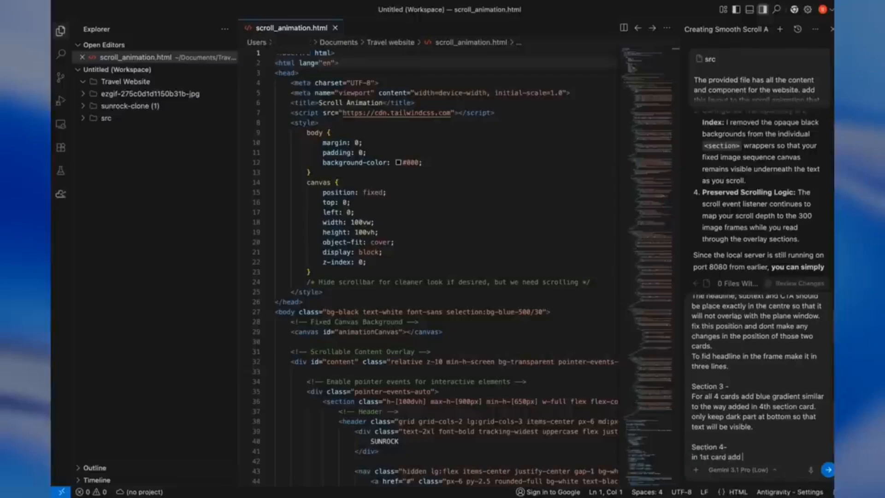
key("ctrl+v")
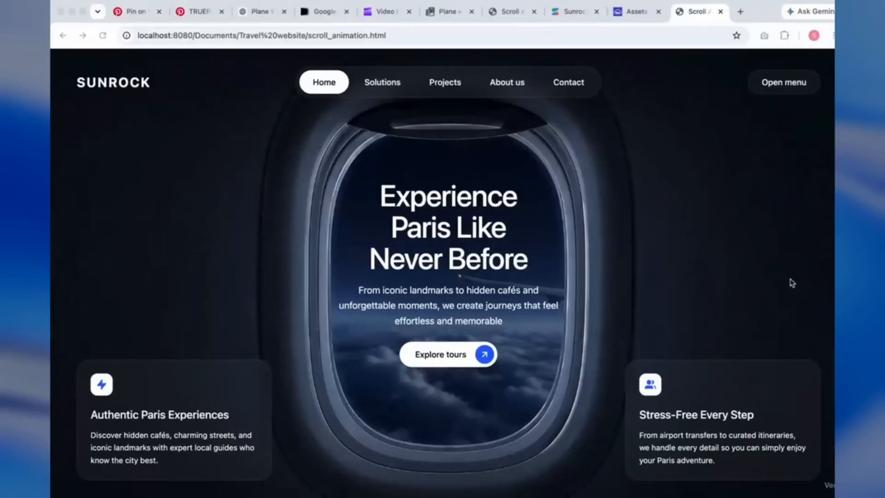
Step: Review the updated scroll_animation.html page, checking the centred banner text, the blue-gradient cards, the Eiffel Tower image card and the service cards
scroll(812, 290, "down", 10)
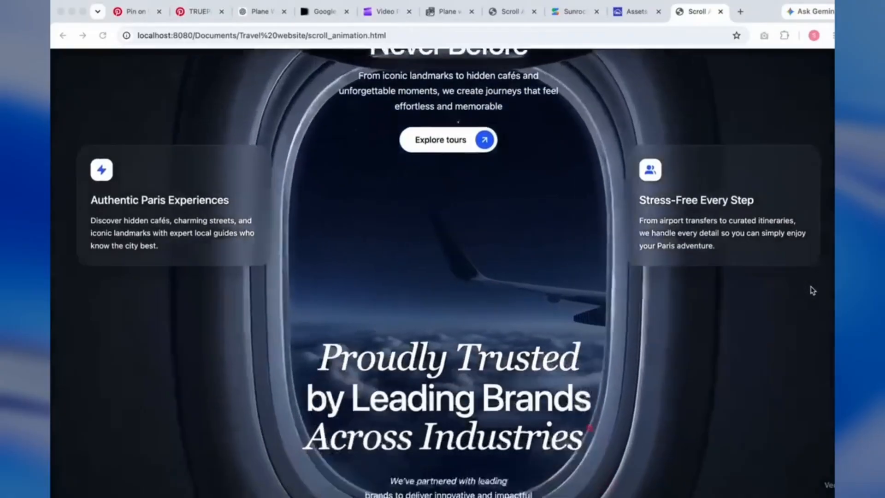
scroll(812, 290, "down", 10)
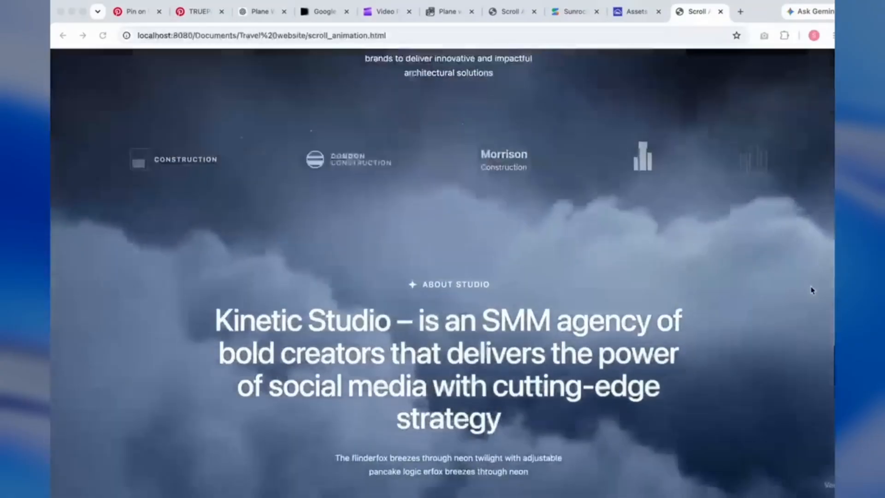
scroll(812, 291, "down", 3)
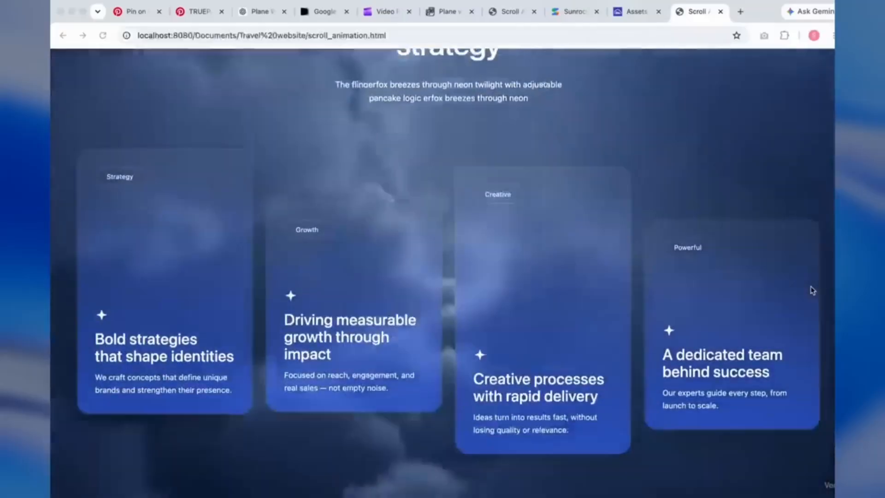
scroll(812, 290, "down", 8)
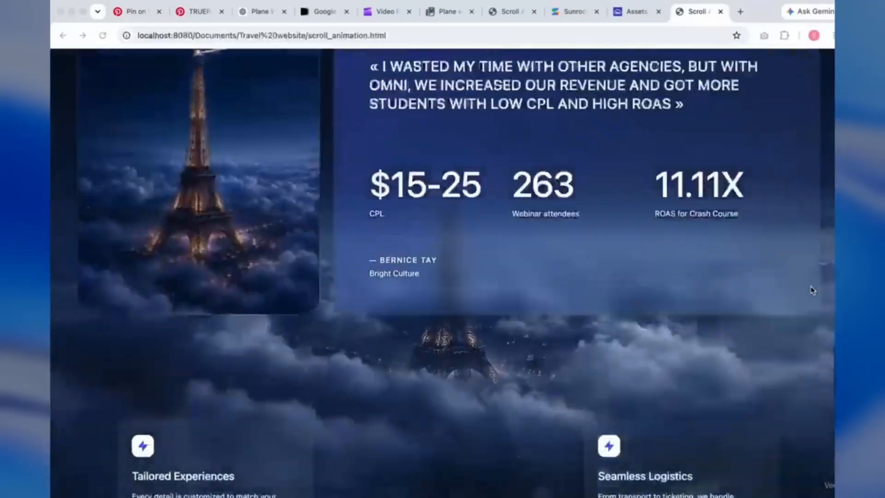
scroll(812, 290, "up", 15)
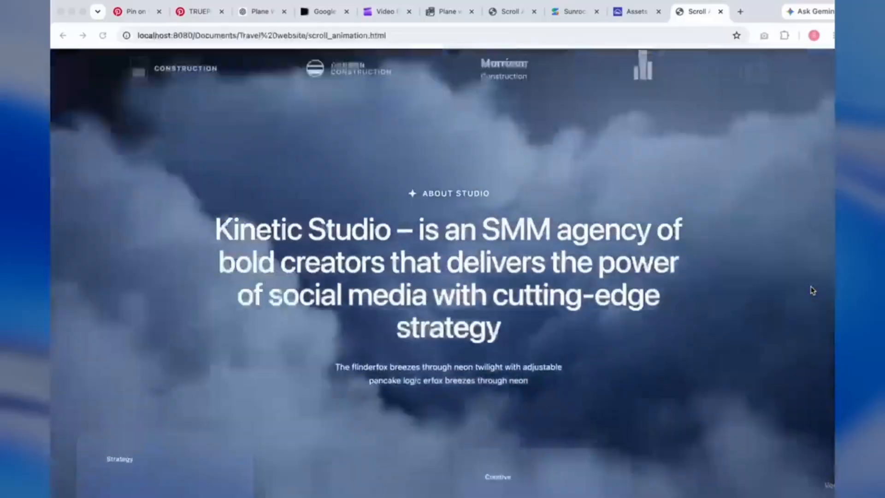
scroll(812, 290, "up", 4)
scroll(812, 290, "up", 8)
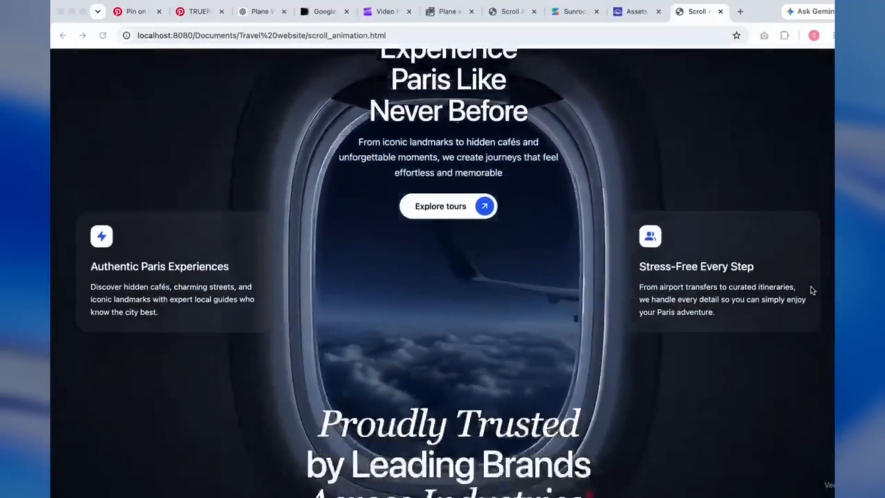
scroll(812, 290, "down", 9)
scroll(812, 290, "up", 6)
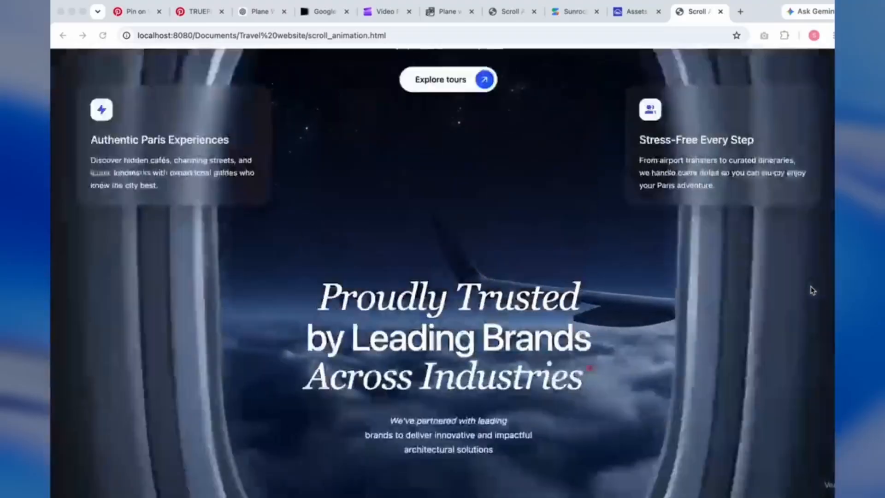
scroll(812, 290, "up", 5)
scroll(812, 290, "down", 10)
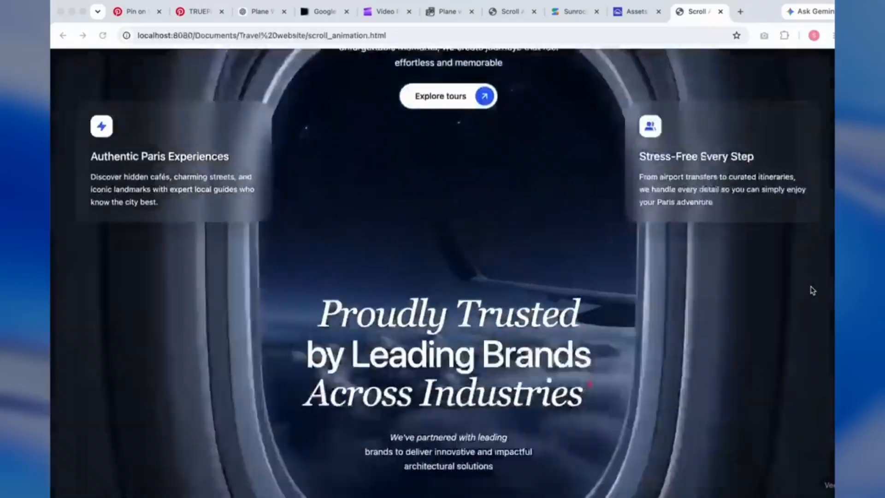
scroll(812, 290, "down", 10)
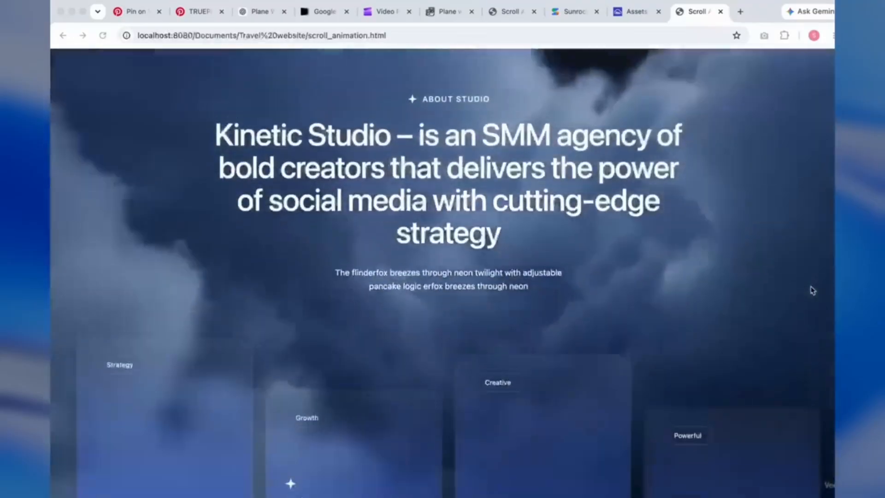
scroll(812, 291, "down", 10)
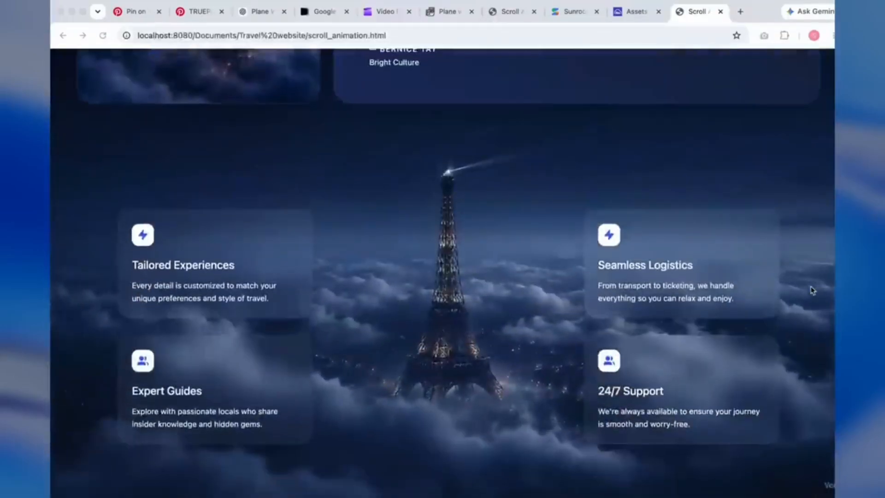
Step: Prompt Antigravity to add animations so that components, text and cards animate when the user scrolls to a particular section
left_click(745, 474)
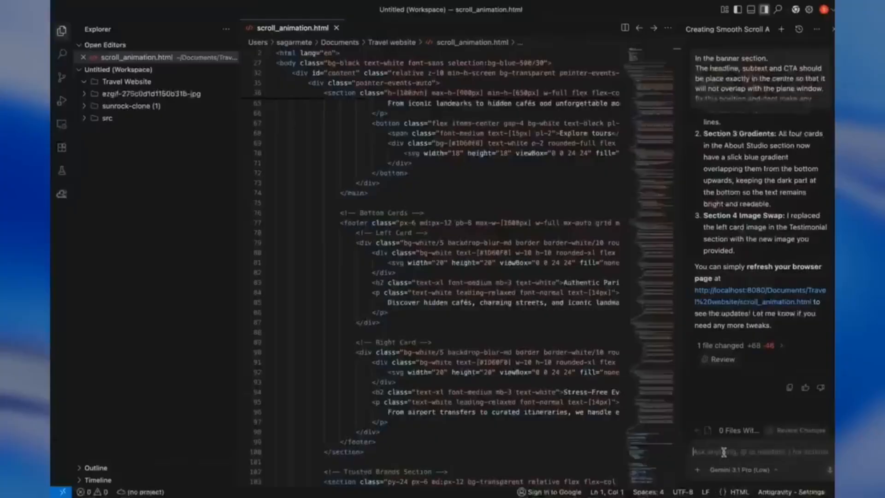
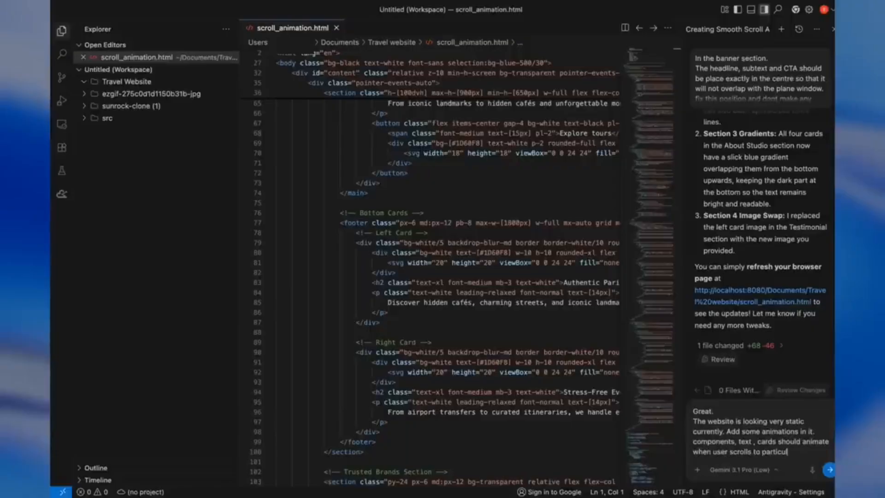
type("ion")
left_click(829, 470)
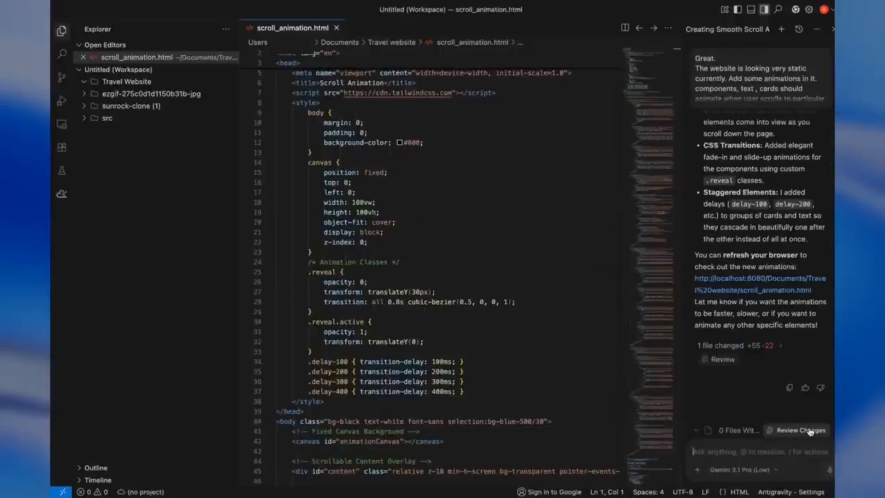
Step: Open the localhost link from the reply and review the new reveal animations from the banner to the service cards and back
left_click(791, 287)
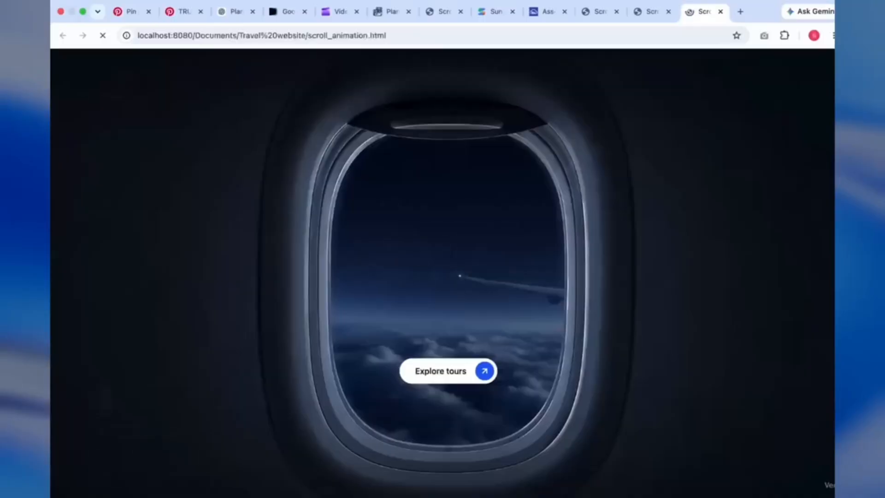
scroll(442, 276, "down", 3)
scroll(442, 277, "down", 9)
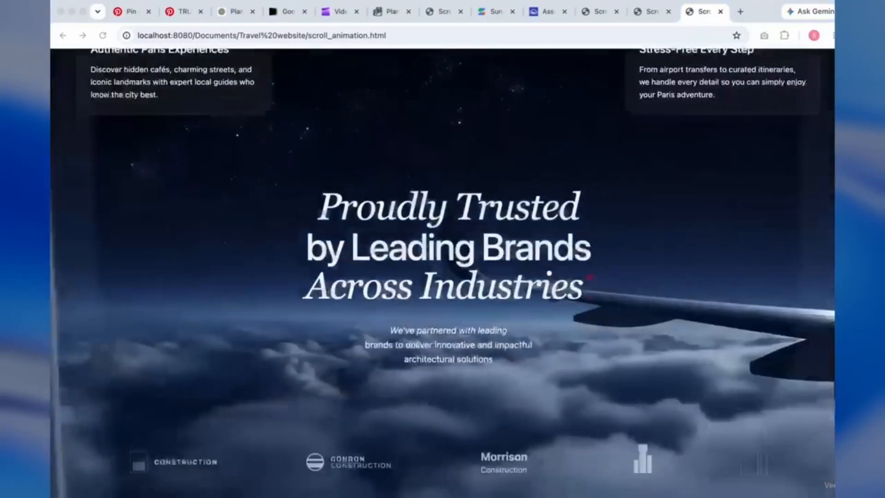
scroll(442, 277, "up", 8)
scroll(443, 277, "up", 3)
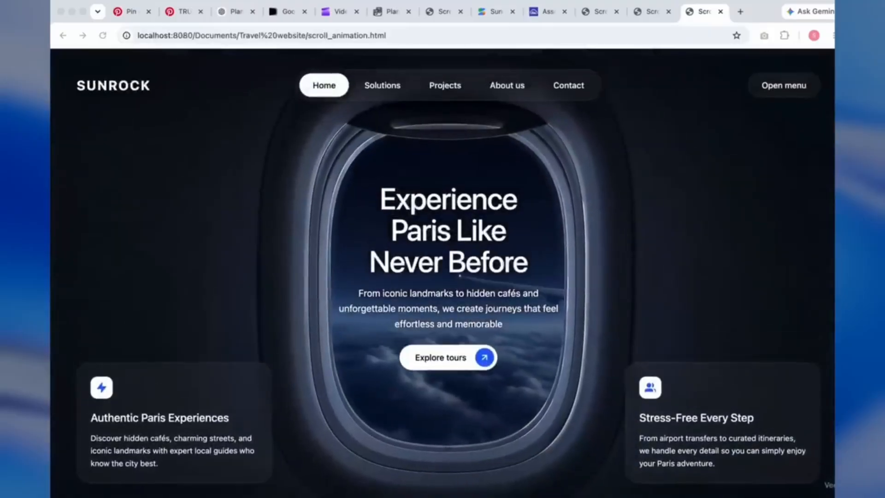
scroll(443, 277, "down", 5)
scroll(443, 277, "down", 15)
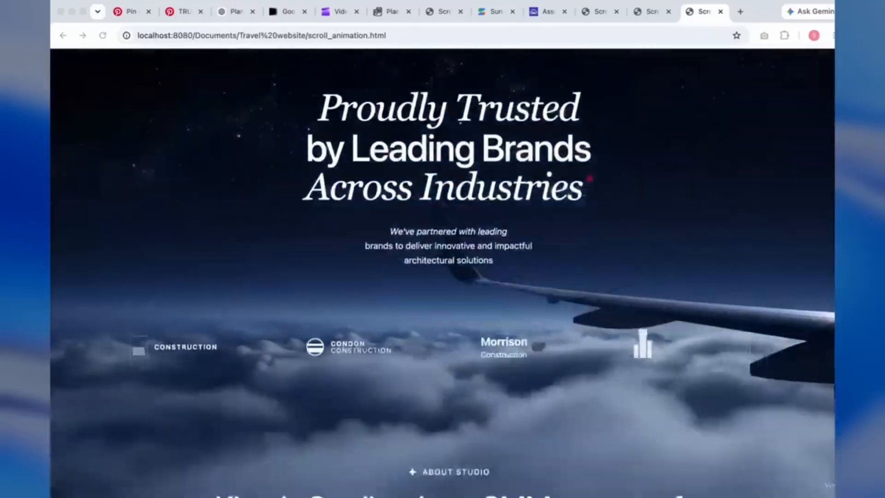
scroll(443, 277, "down", 10)
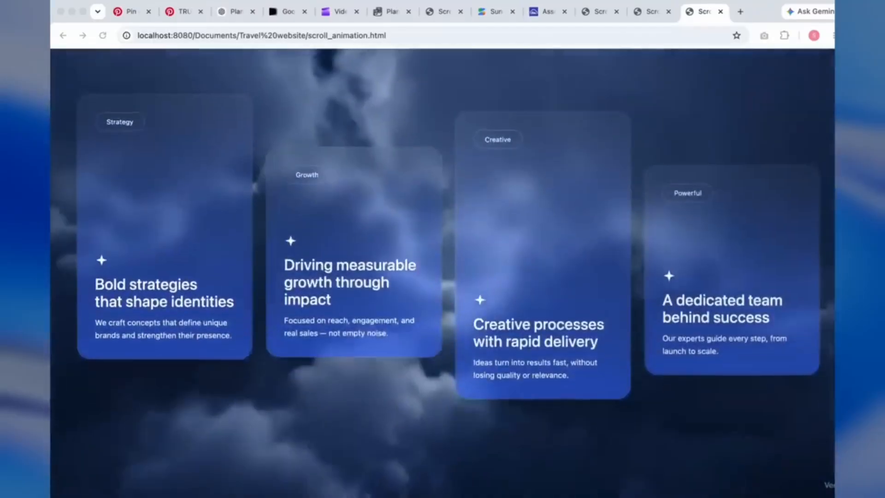
scroll(443, 277, "down", 8)
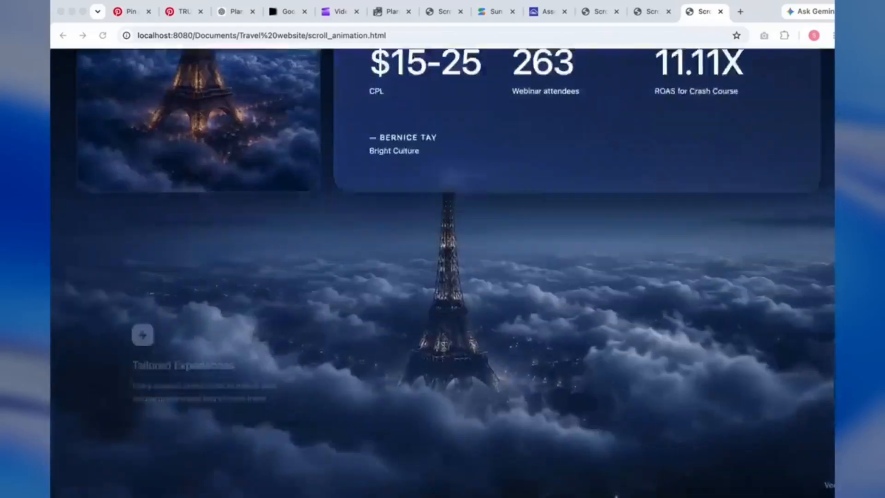
scroll(443, 277, "up", 10)
scroll(442, 277, "up", 12)
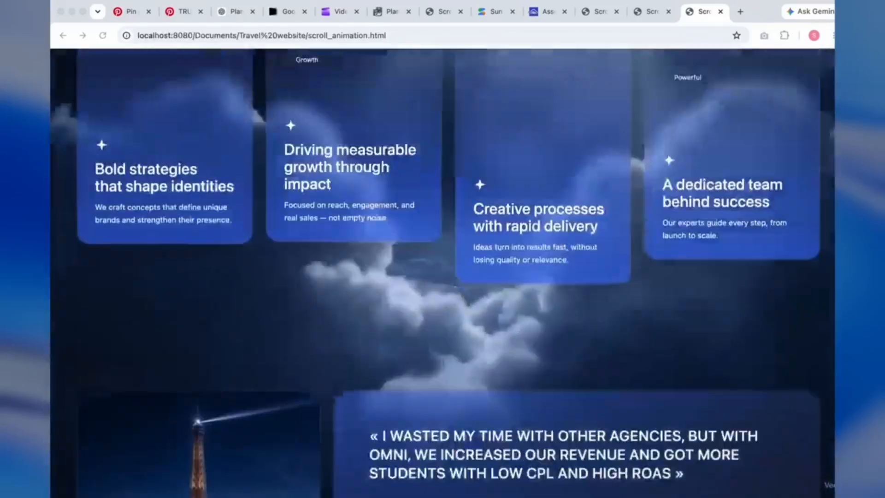
scroll(443, 276, "up", 10)
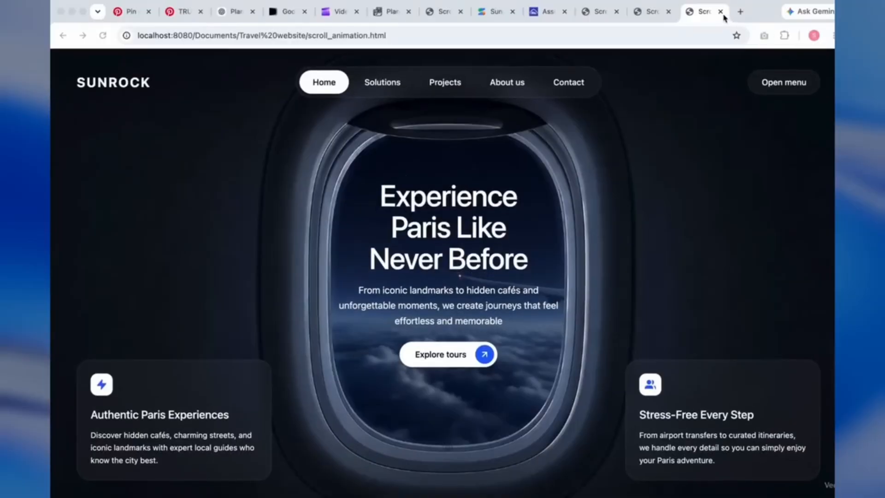
Step: Recheck the page in the other preview tab, examining the banner, trusted brands, four blue cards and service cards during scrolling
scroll(443, 276, "down", 8)
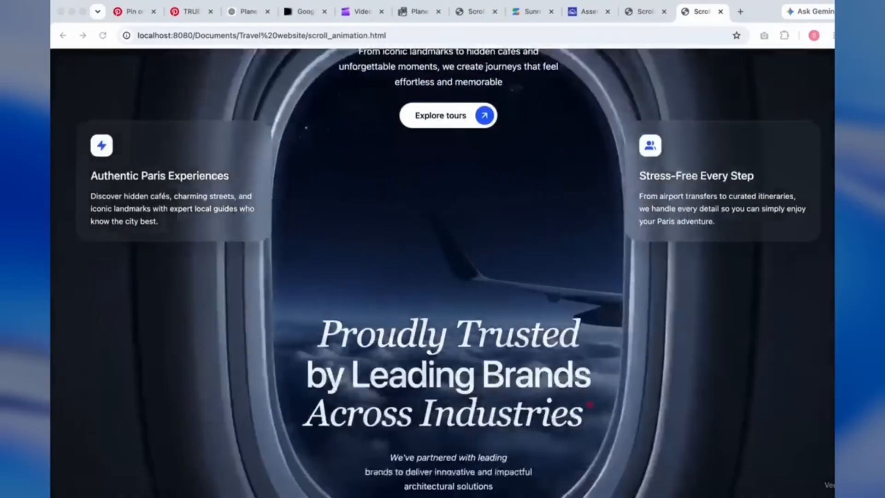
scroll(443, 277, "up", 8)
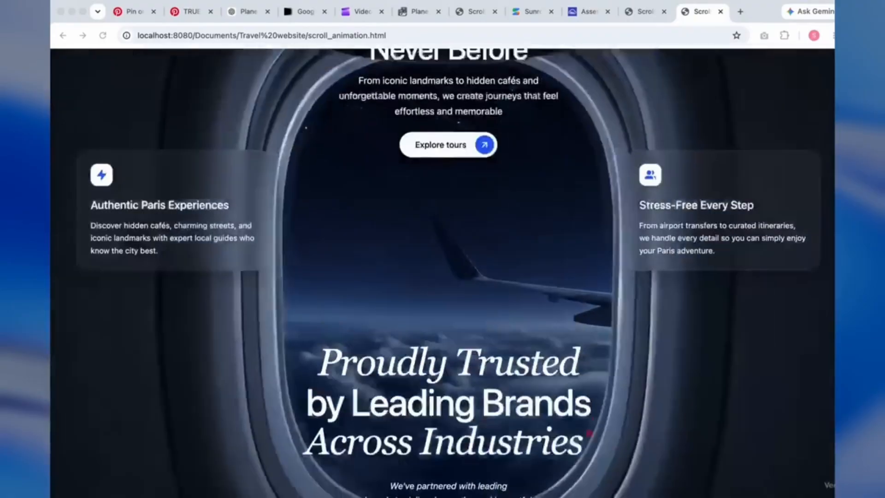
scroll(443, 276, "down", 12)
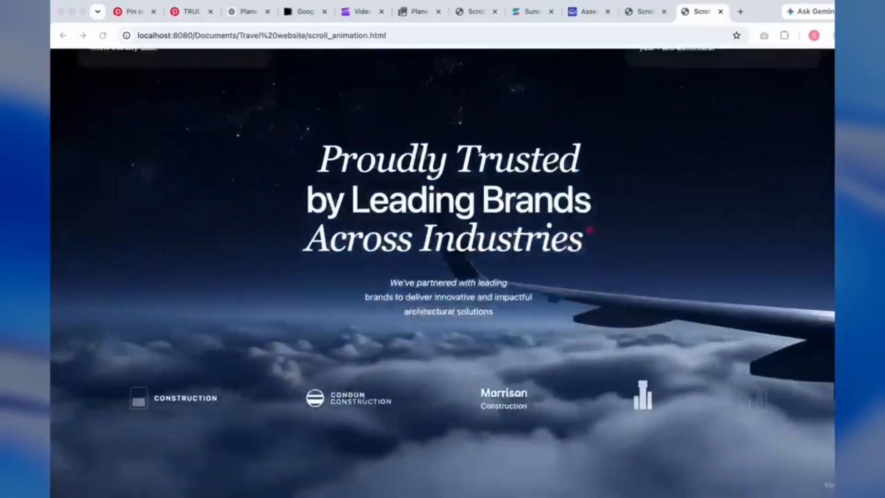
scroll(442, 276, "down", 6)
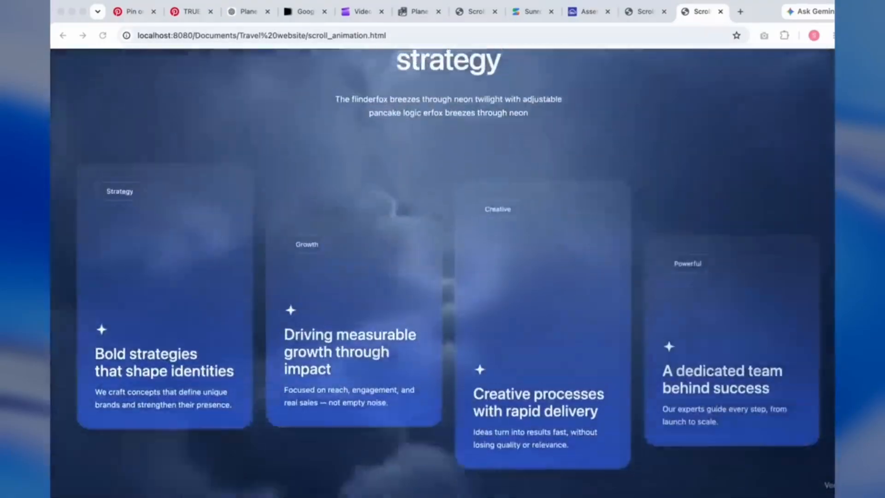
scroll(443, 277, "up", 5)
scroll(443, 277, "up", 5)
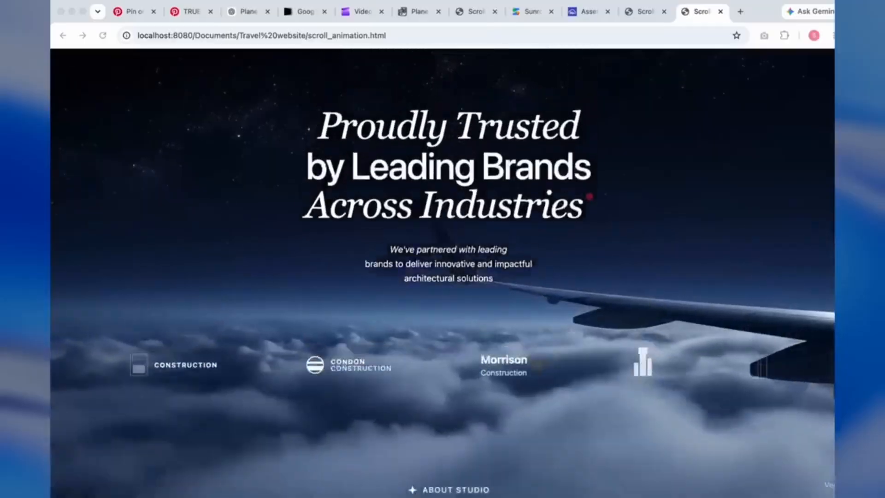
scroll(442, 276, "down", 4)
scroll(442, 277, "down", 10)
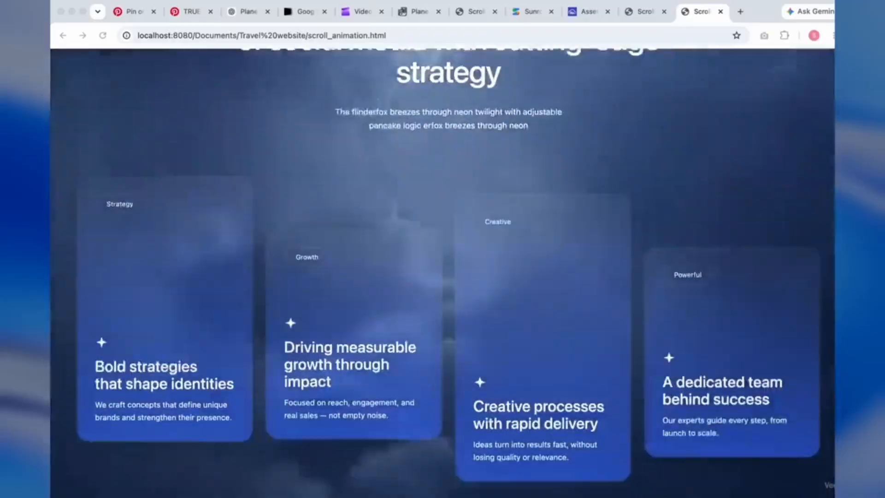
scroll(443, 276, "down", 6)
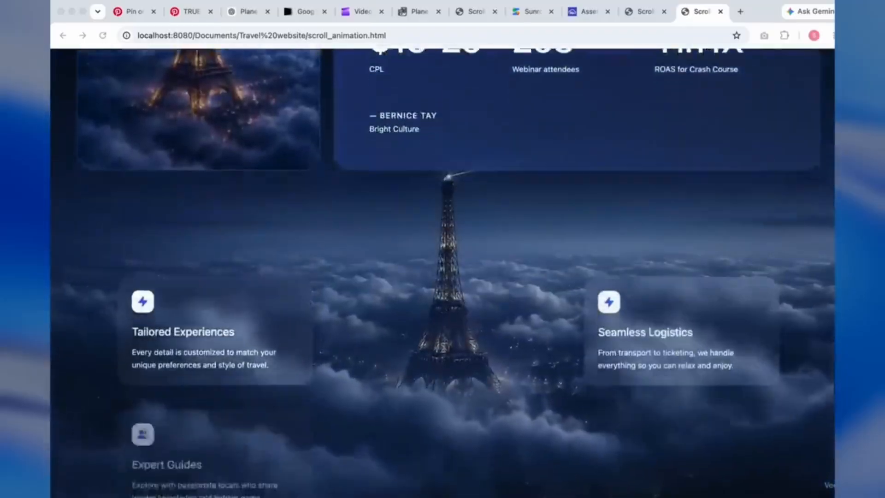